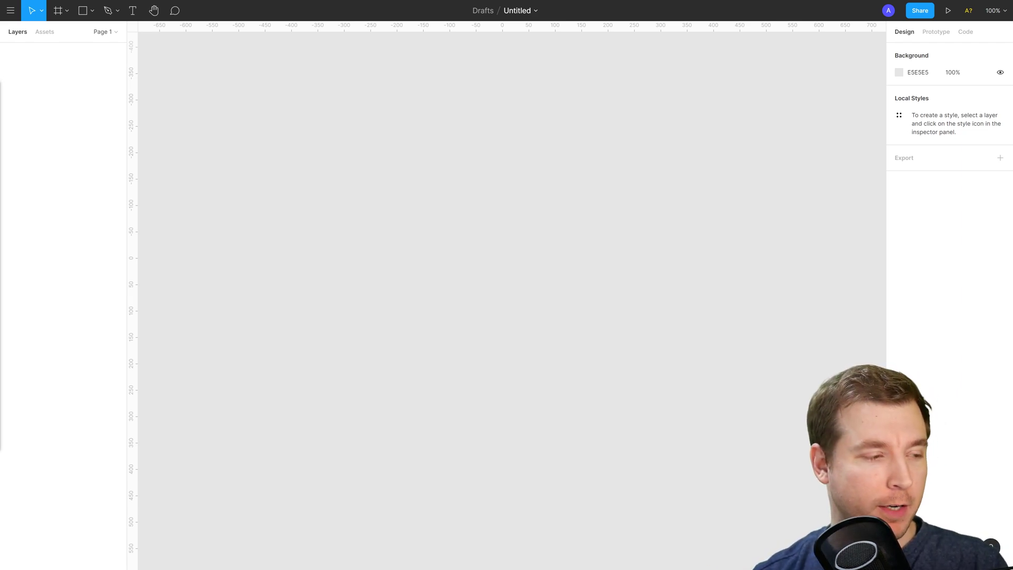
Step: Create a phone frame from the iPhone 11 Pro / X preset, 375 × 812
{"action": "left_click", "coordinate": [62, 18]}
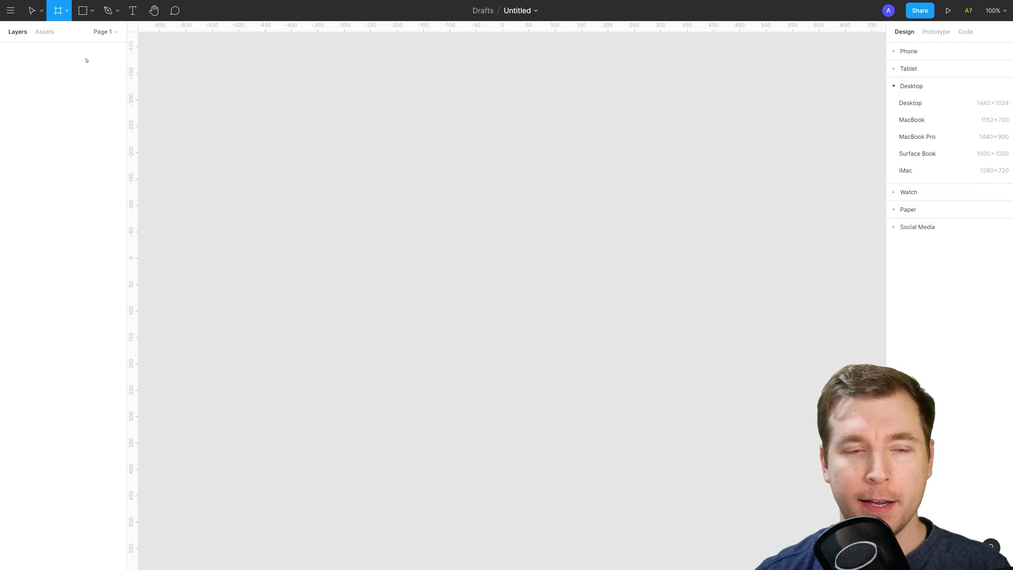
{"action": "left_click", "coordinate": [894, 86]}
{"action": "left_click", "coordinate": [896, 55]}
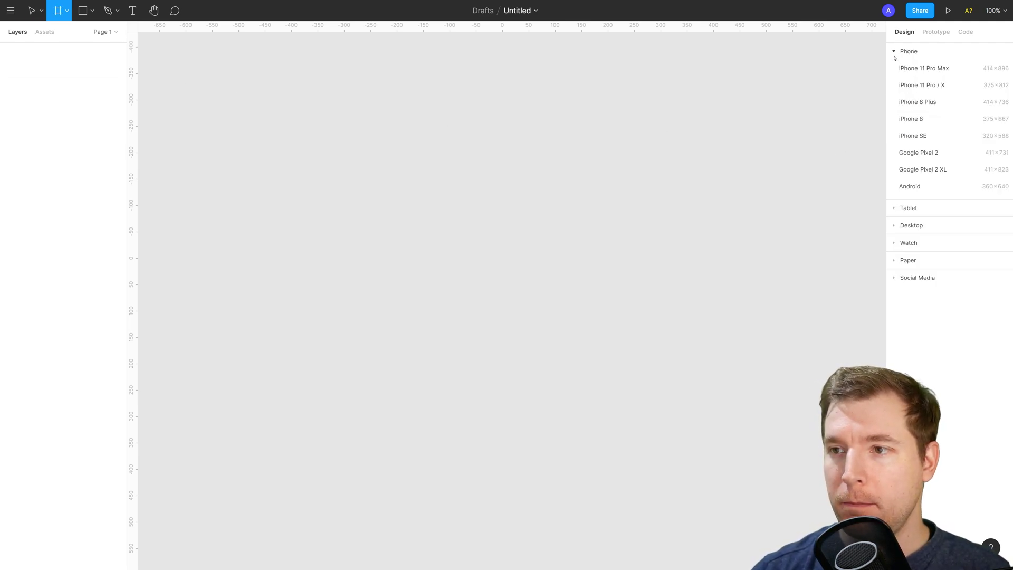
{"action": "left_click", "coordinate": [942, 86]}
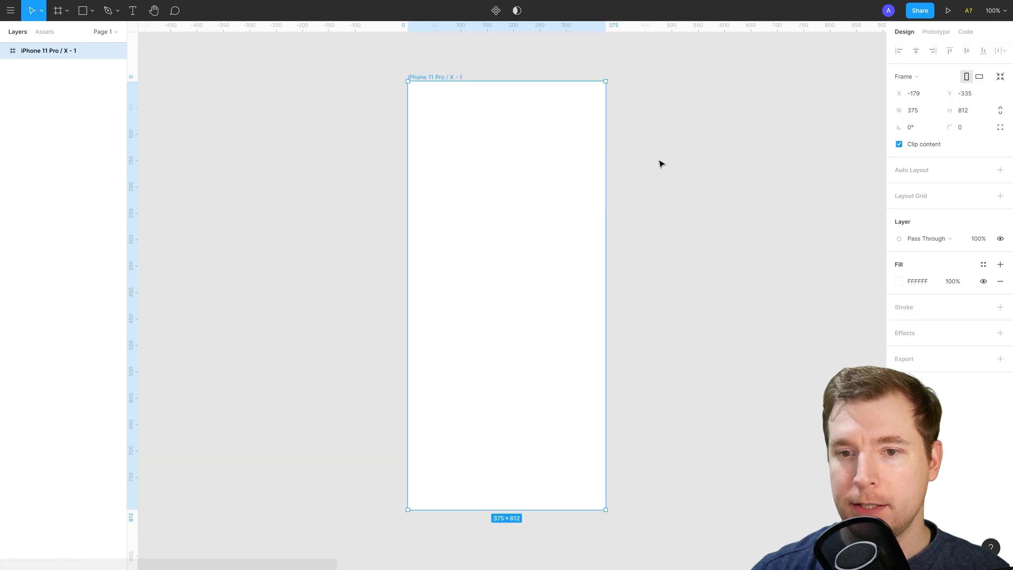
{"action": "left_click", "coordinate": [691, 162]}
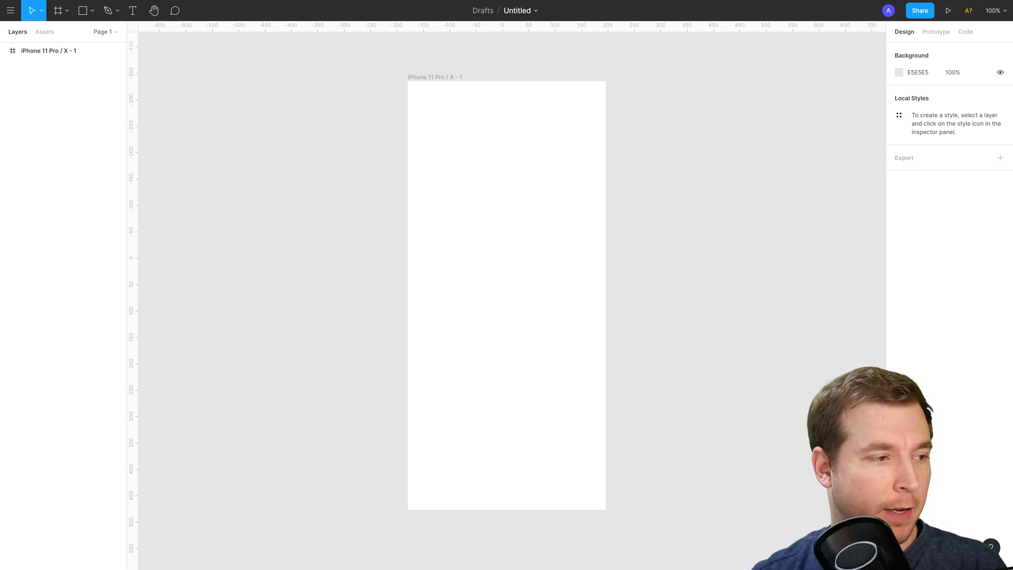
Step: Bring the sick, sneeze, washing-hands, wearing-mask, chicken, handshake and covid19 illustrations onto the canvas around the phone frame
{"action": "left_click_drag", "start_coordinate": [473, 233], "coordinate": [355, 223]}
{"action": "left_click_drag", "start_coordinate": [431, 413], "coordinate": [502, 400]}
{"action": "left_click", "coordinate": [510, 222]}
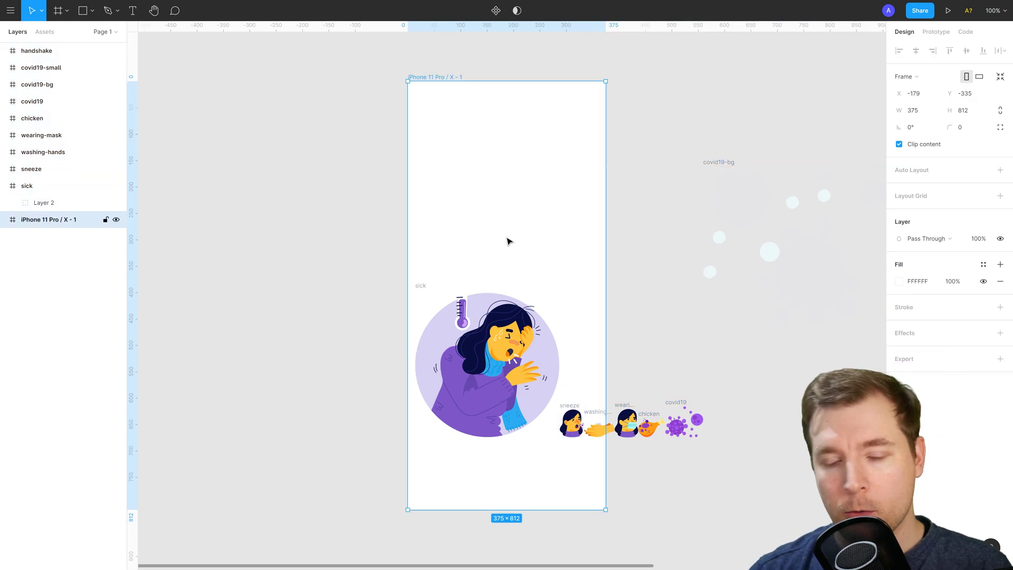
Step: Move the covid19-bg virus artwork into the upper part of the phone frame and shrink it to fit the frame's width
{"action": "left_click", "coordinate": [764, 240]}
{"action": "left_click_drag", "start_coordinate": [763, 239], "coordinate": [470, 206]}
{"action": "key", "text": "Escape"}
{"action": "left_click_drag", "start_coordinate": [666, 132], "coordinate": [414, 165]}
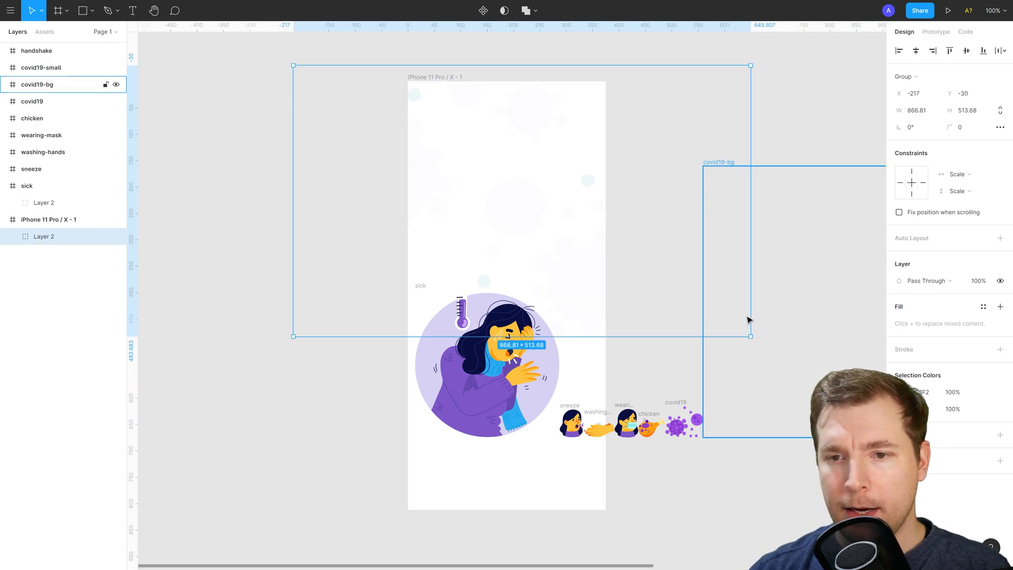
{"action": "left_click_drag", "start_coordinate": [750, 336], "coordinate": [544, 176]}
{"action": "left_click", "coordinate": [570, 241]}
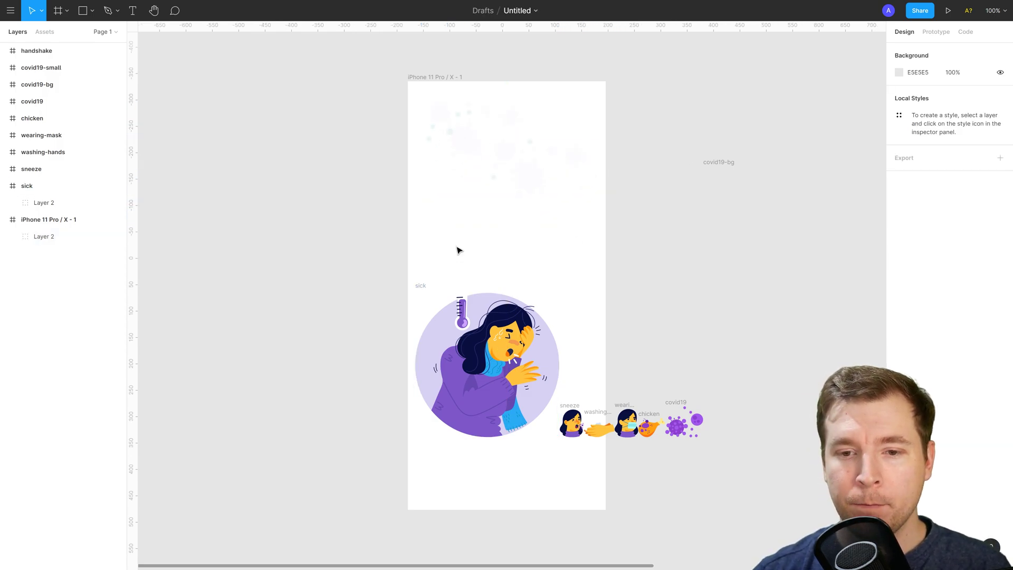
Step: Move the sick woman illustration over the virus background in the phone frame and scale it down to about 188 × 192
{"action": "left_click_drag", "start_coordinate": [518, 362], "coordinate": [542, 205]}
{"action": "left_click_drag", "start_coordinate": [587, 259], "coordinate": [543, 211]}
{"action": "left_click_drag", "start_coordinate": [488, 159], "coordinate": [500, 156]}
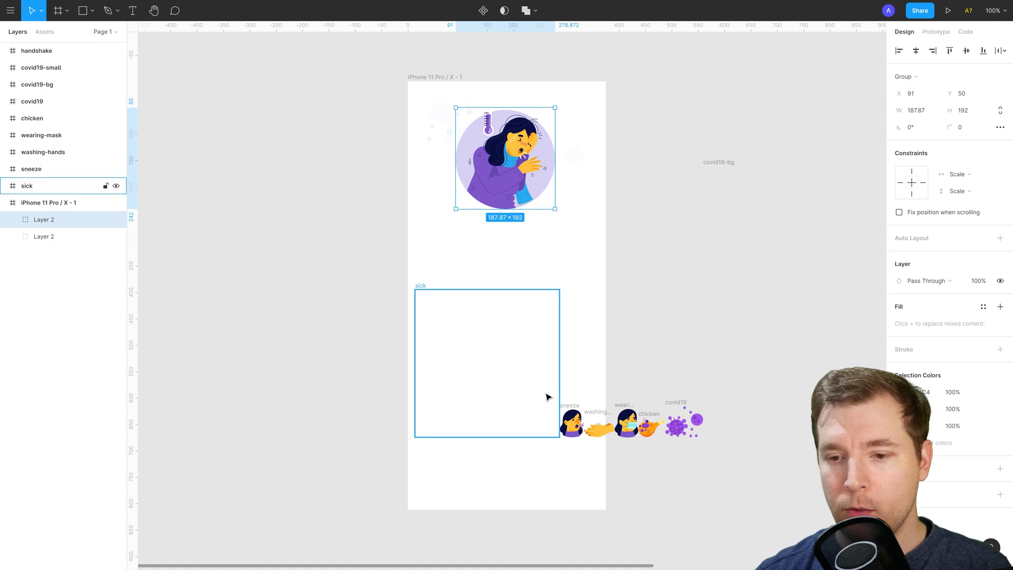
Step: Delete the empty sick frame left below the illustration
{"action": "left_click_drag", "start_coordinate": [547, 398], "coordinate": [730, 421]}
{"action": "left_click_drag", "start_coordinate": [662, 385], "coordinate": [493, 306]}
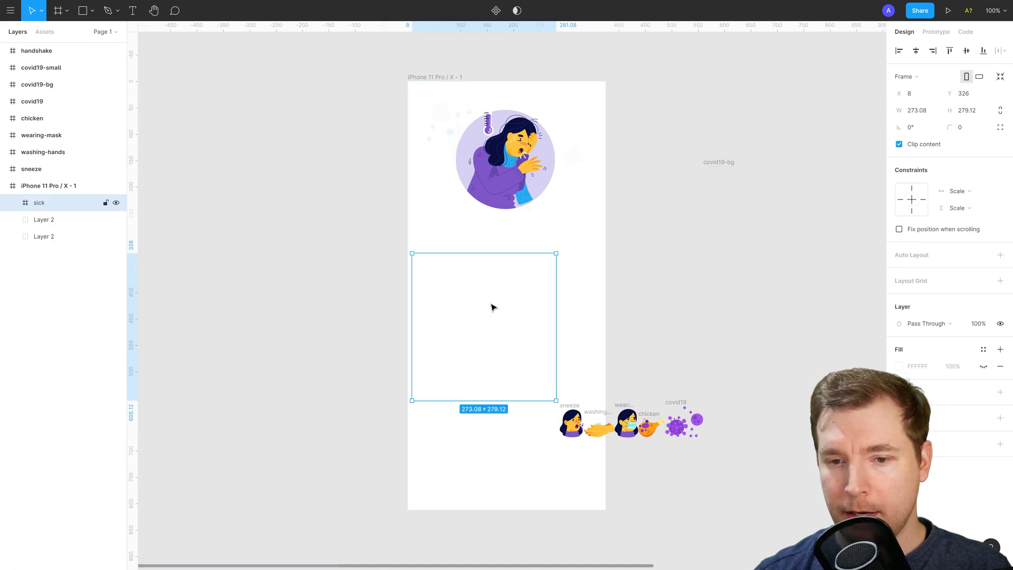
{"action": "key", "text": "Delete"}
Step: Move the sneeze, washing-hands, wearing-mask, chicken and covid19 graphics together as a row inside the phone frame, below the main illustration
{"action": "left_click_drag", "start_coordinate": [535, 448], "coordinate": [564, 384]}
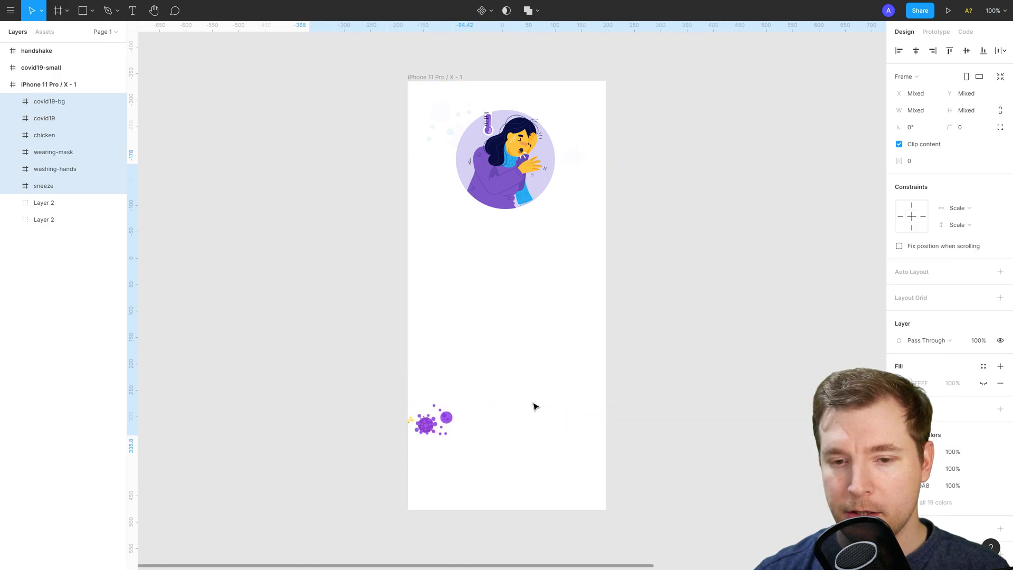
{"action": "key", "text": "ctrl+z"}
{"action": "left_click_drag", "start_coordinate": [502, 454], "coordinate": [692, 389]}
{"action": "left_click_drag", "start_coordinate": [649, 423], "coordinate": [515, 342]}
{"action": "left_click", "coordinate": [510, 295]}
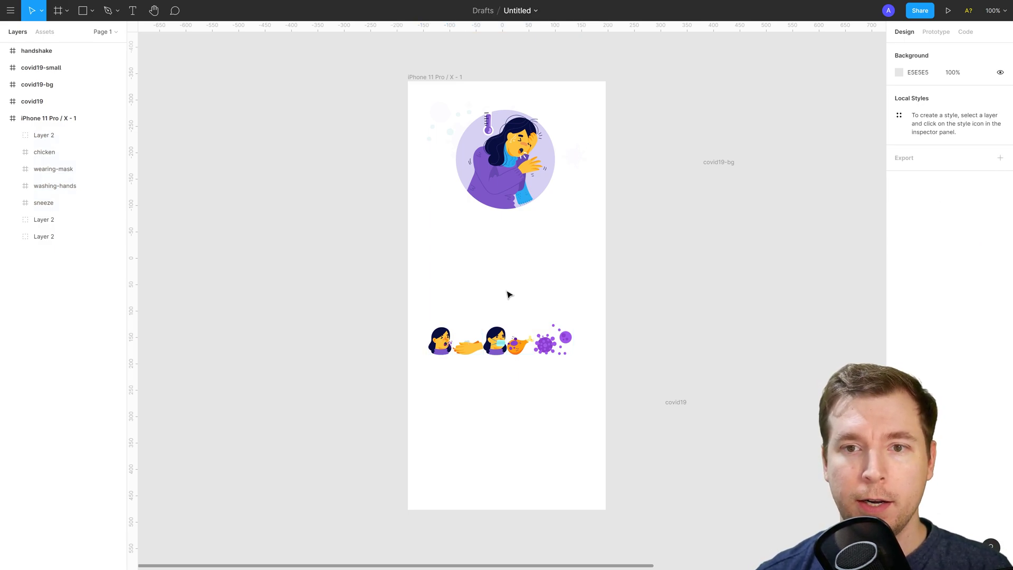
Step: Draw a rectangle about 340 × 85 in the phone frame between the main illustration and the row of small graphics
{"action": "scroll", "coordinate": [507, 196], "scroll_direction": "up", "scroll_amount": 2}
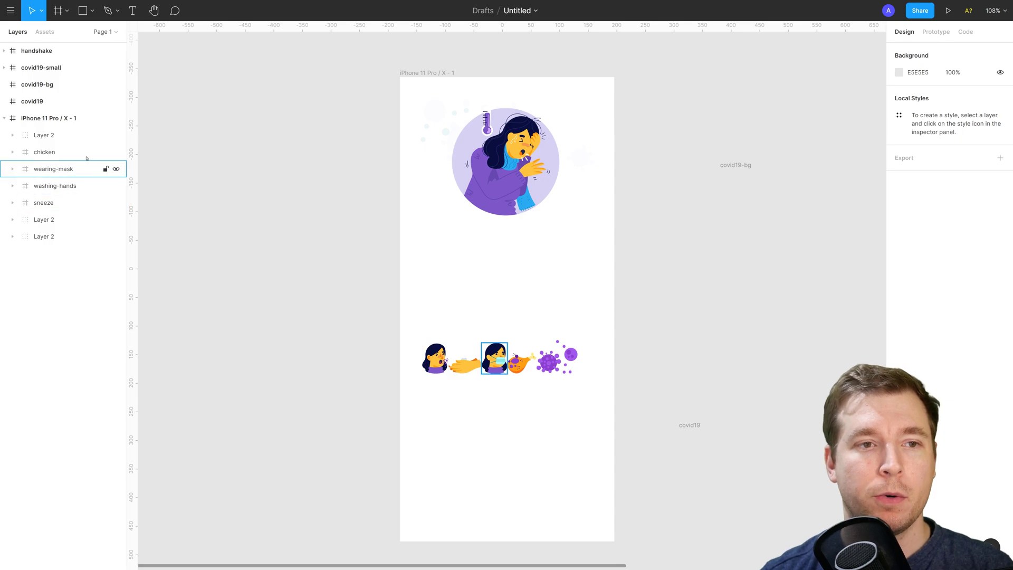
{"action": "left_click", "coordinate": [85, 12]}
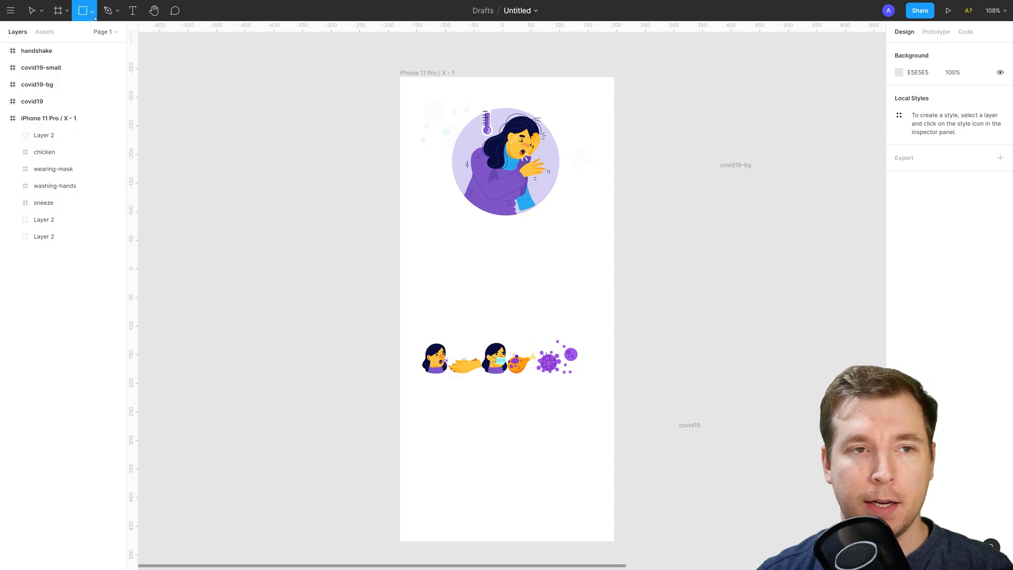
{"action": "left_click", "coordinate": [94, 14]}
{"action": "left_click", "coordinate": [77, 34]}
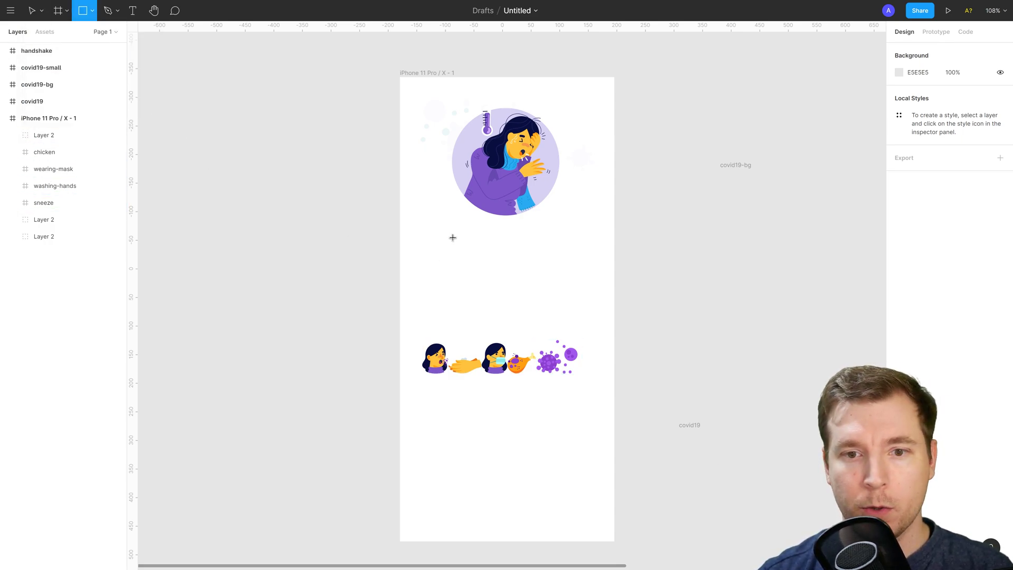
{"action": "left_click_drag", "start_coordinate": [411, 241], "coordinate": [602, 289]}
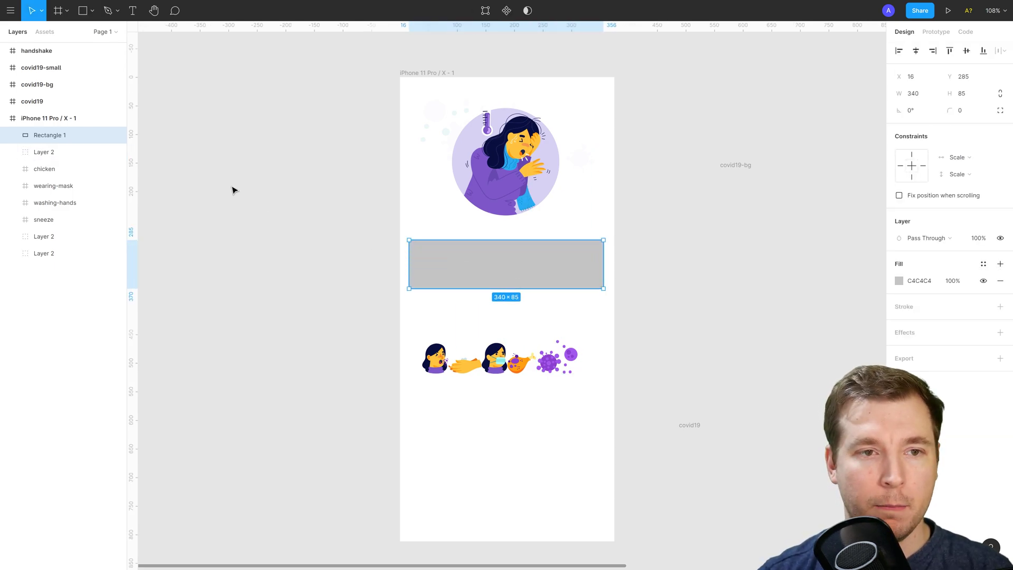
Step: Fill the rectangle with the light purple D6D1F2 sampled from the circle behind the sick woman
{"action": "left_click", "coordinate": [900, 282]}
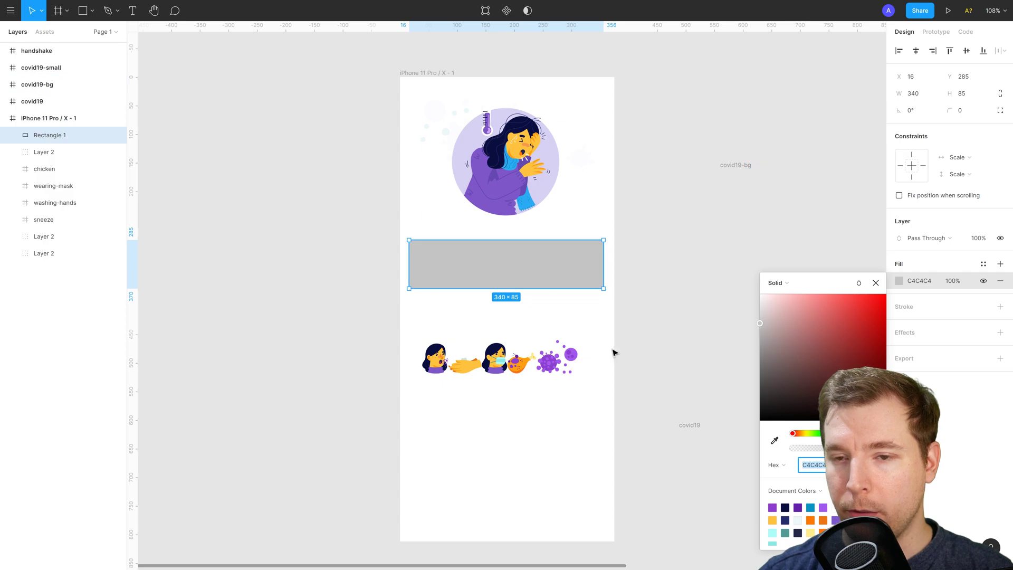
{"action": "left_click", "coordinate": [774, 441]}
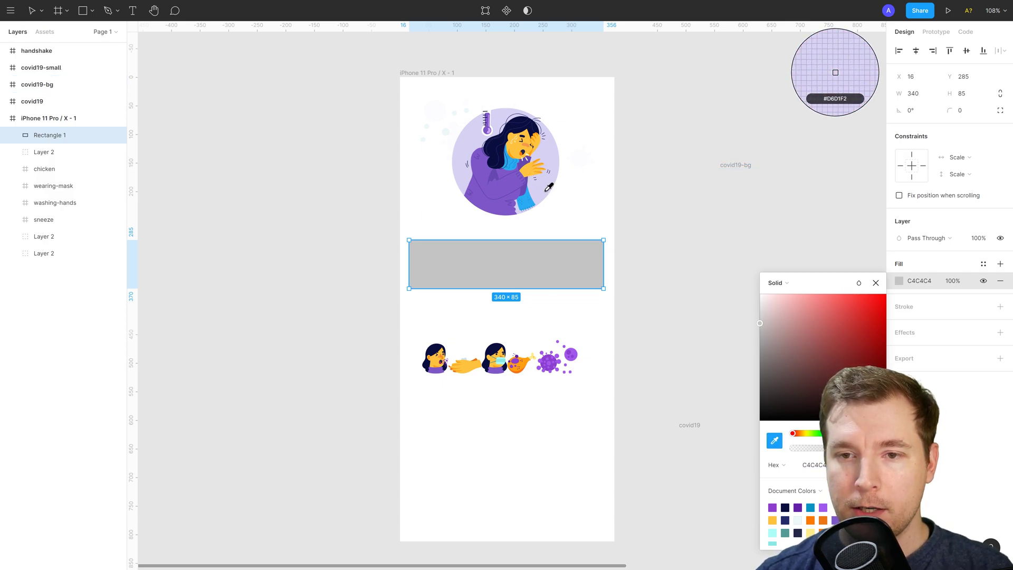
{"action": "left_click", "coordinate": [554, 195]}
{"action": "left_click", "coordinate": [622, 229]}
Step: Enlarge the light purple rectangle to about 376 × 533 to cover the frame's lower part and place it behind the frame's other layers
{"action": "left_click_drag", "start_coordinate": [525, 266], "coordinate": [516, 262]}
{"action": "left_click_drag", "start_coordinate": [595, 260], "coordinate": [615, 260]}
{"action": "left_click_drag", "start_coordinate": [511, 285], "coordinate": [510, 541]}
{"action": "left_click_drag", "start_coordinate": [42, 135], "coordinate": [52, 262]}
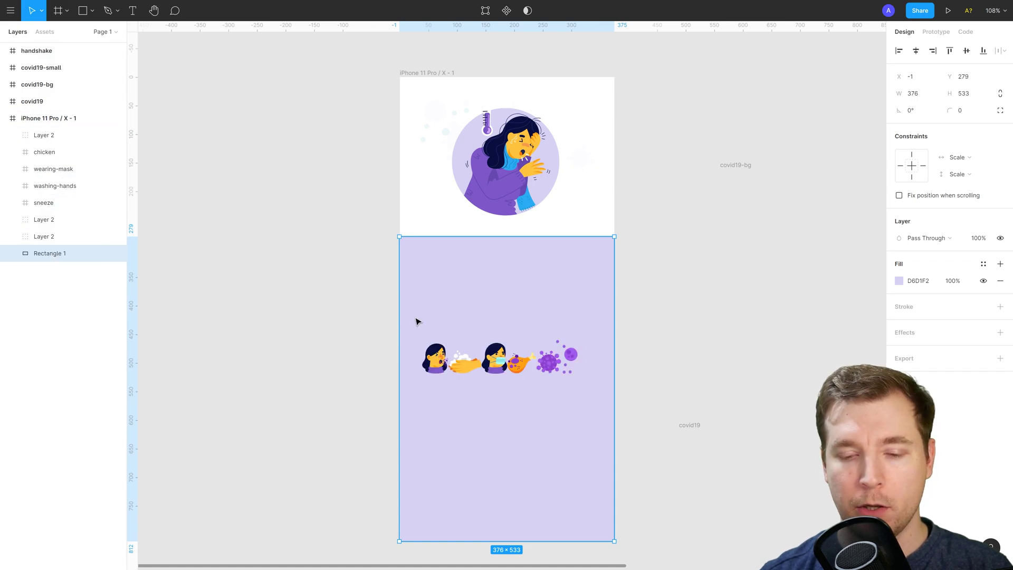
{"action": "left_click", "coordinate": [301, 306]}
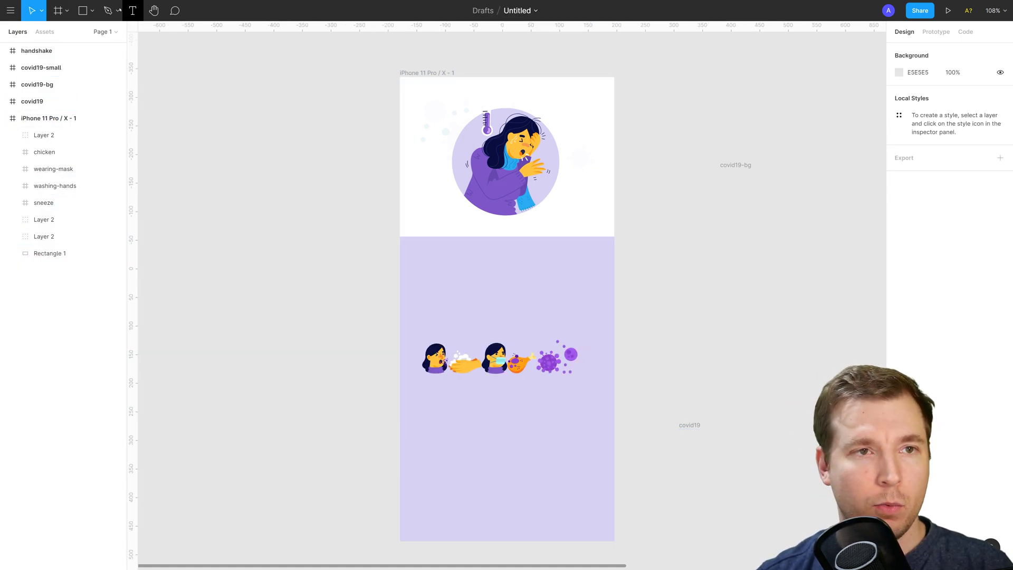
Step: Draw a rectangle about 326 × 75 near the top of the purple area and fill it with white FFFFFF
{"action": "left_click", "coordinate": [93, 10]}
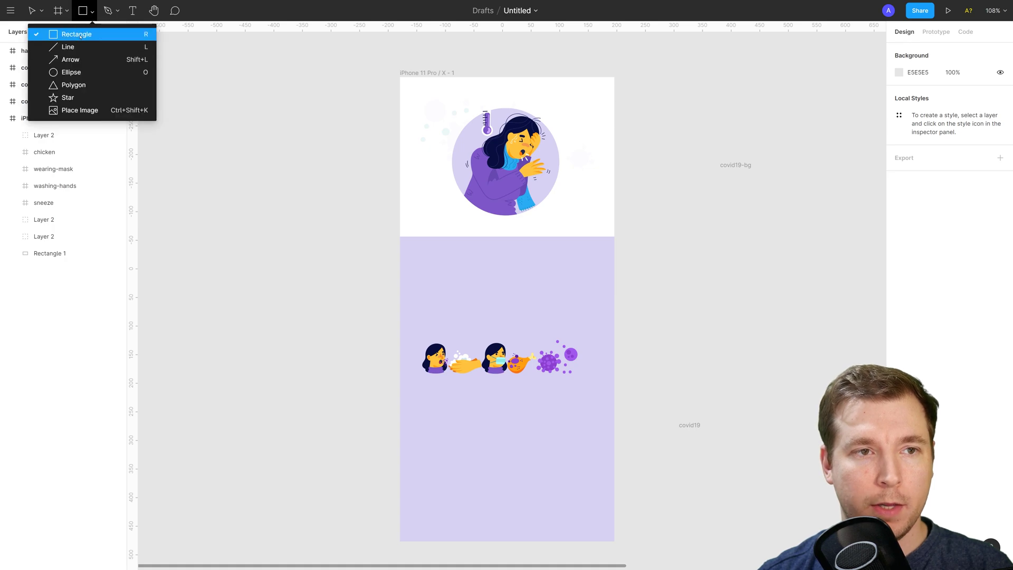
{"action": "left_click", "coordinate": [83, 35]}
{"action": "left_click_drag", "start_coordinate": [413, 256], "coordinate": [599, 299]}
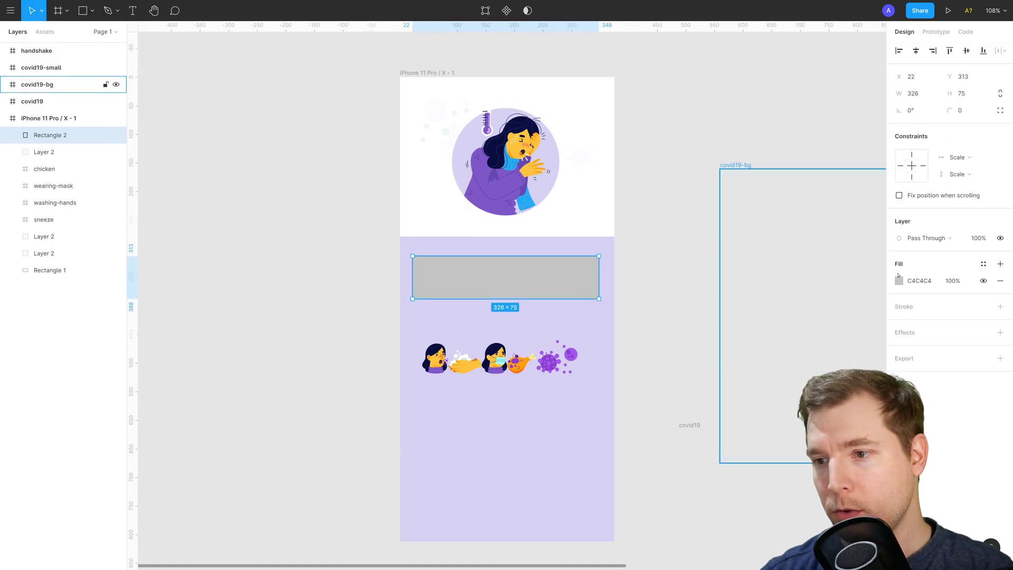
{"action": "left_click", "coordinate": [900, 281]}
{"action": "left_click_drag", "start_coordinate": [770, 306], "coordinate": [737, 285]}
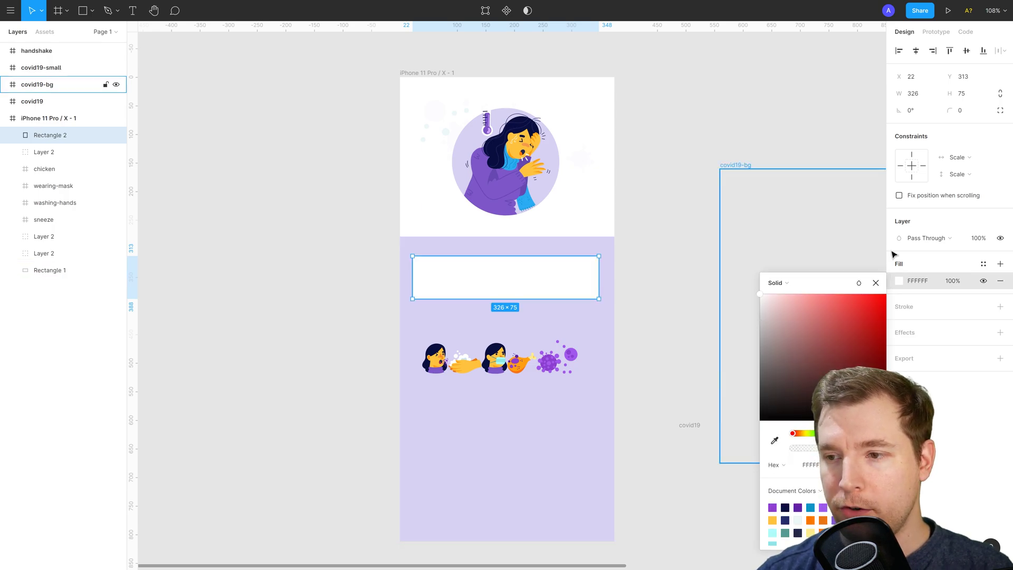
Step: Set the white rectangle's corner radius to 15
{"action": "left_click", "coordinate": [963, 112]}
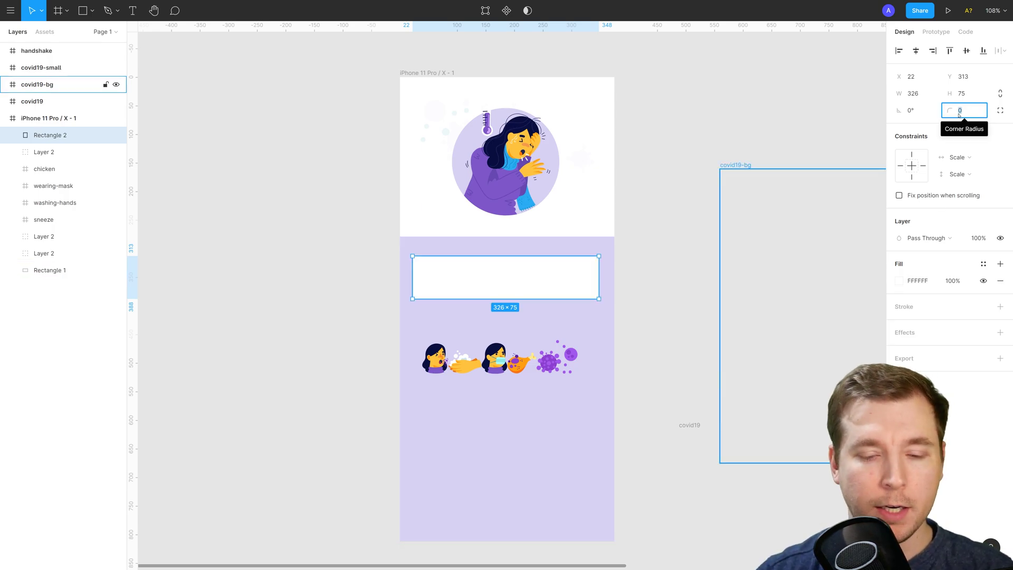
{"action": "type", "text": "15"}
{"action": "key", "text": "Return"}
Step: Widen the white card to about 348 and place it at about X 14, Y 338, leaving space above it
{"action": "left_click_drag", "start_coordinate": [535, 287], "coordinate": [531, 280]}
{"action": "left_click_drag", "start_coordinate": [594, 268], "coordinate": [607, 268]}
{"action": "left_click", "coordinate": [693, 284]}
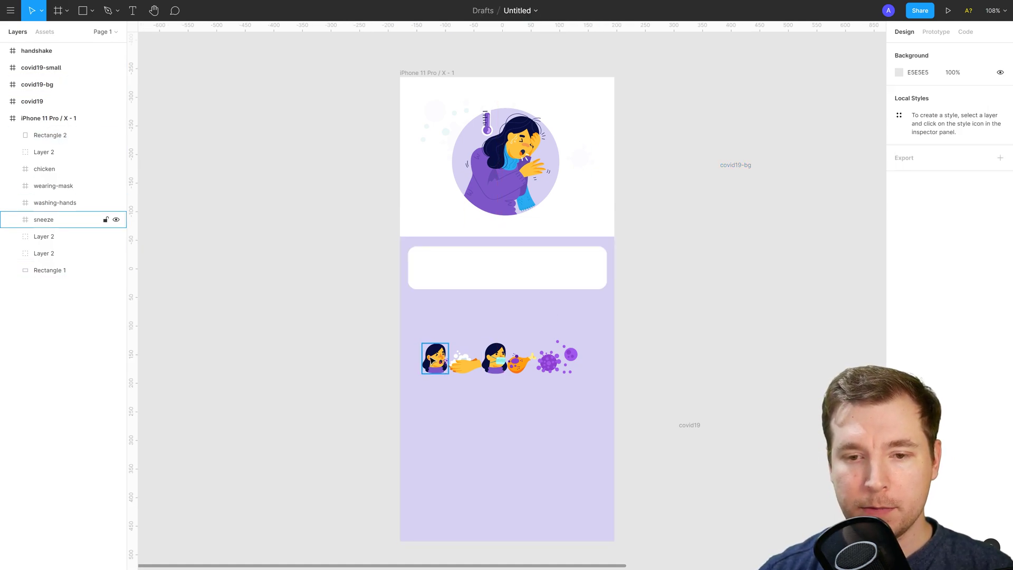
{"action": "left_click_drag", "start_coordinate": [452, 270], "coordinate": [450, 294]}
Step: Add the text "Preventative Measures" just above the white card
{"action": "left_click", "coordinate": [133, 10]}
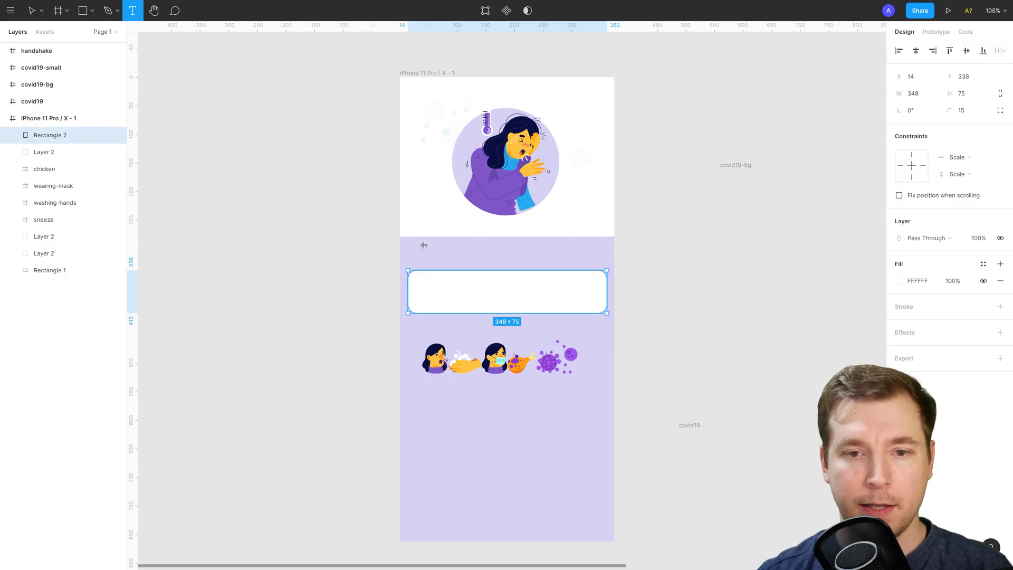
{"action": "left_click", "coordinate": [414, 258]}
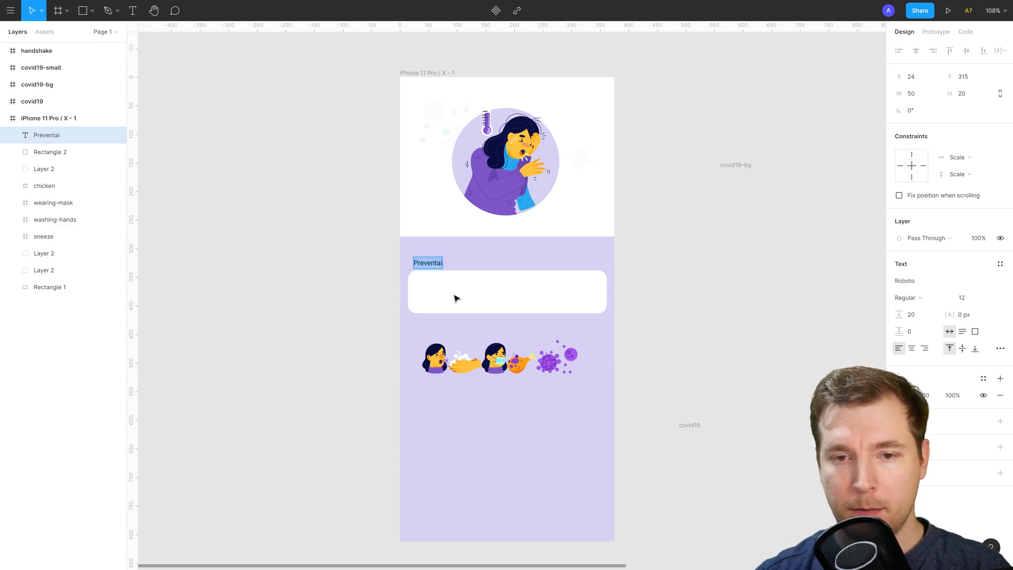
{"action": "type", "text": "Rev"}
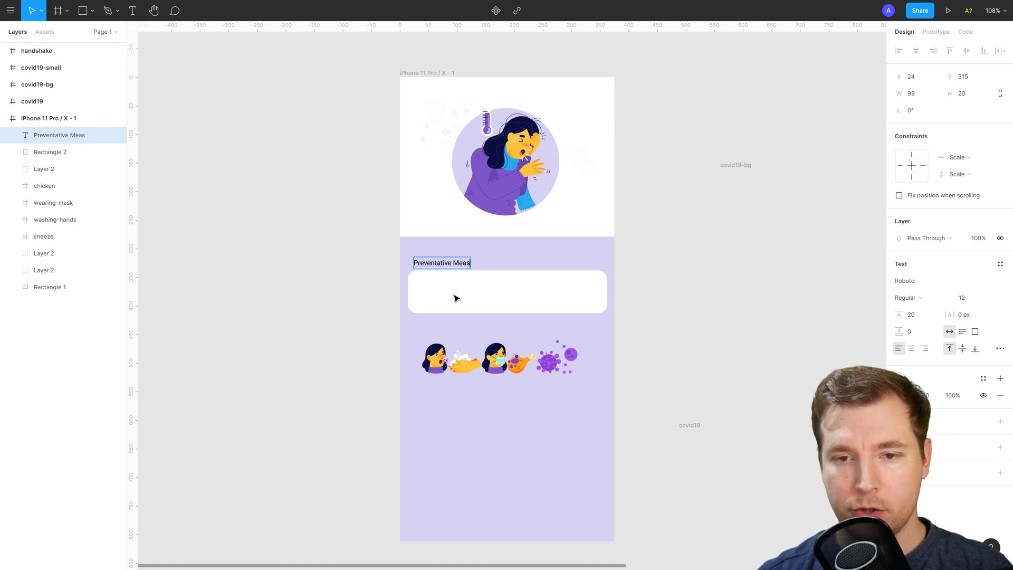
{"action": "key", "text": "Escape"}
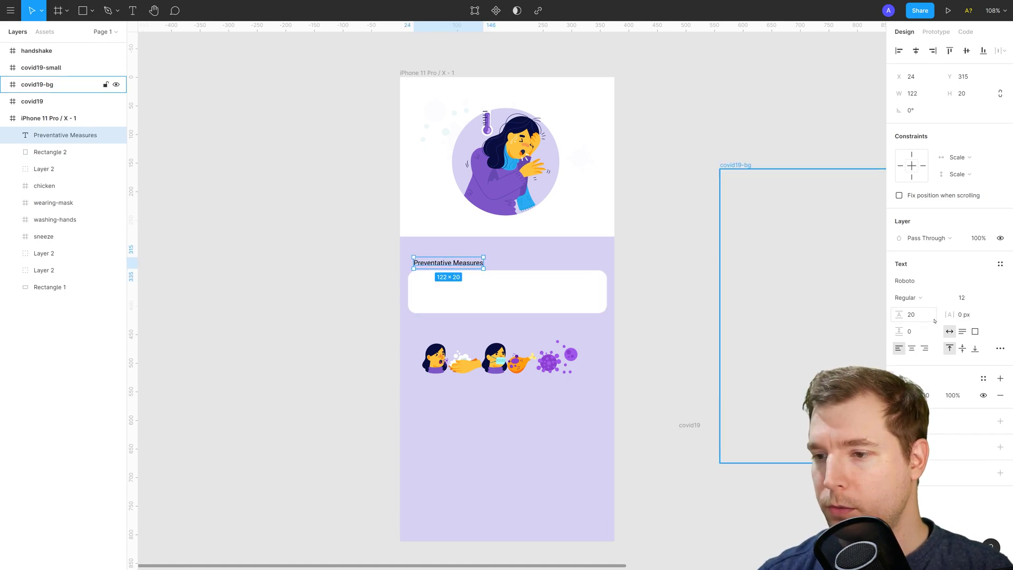
Step: Set the "Preventative Measures" heading to Medium weight and font size 24
{"action": "left_click", "coordinate": [943, 298]}
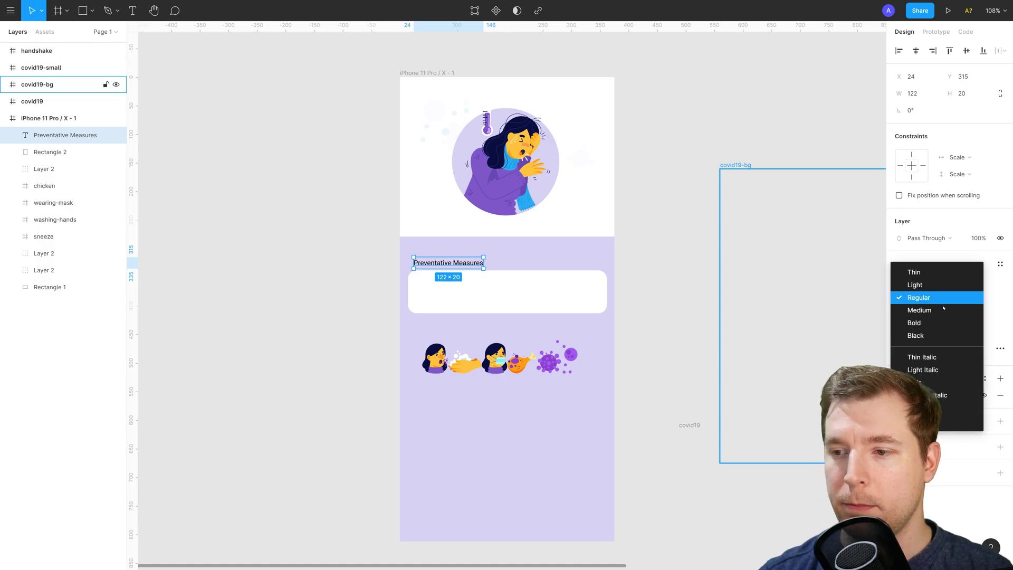
{"action": "left_click", "coordinate": [944, 310]}
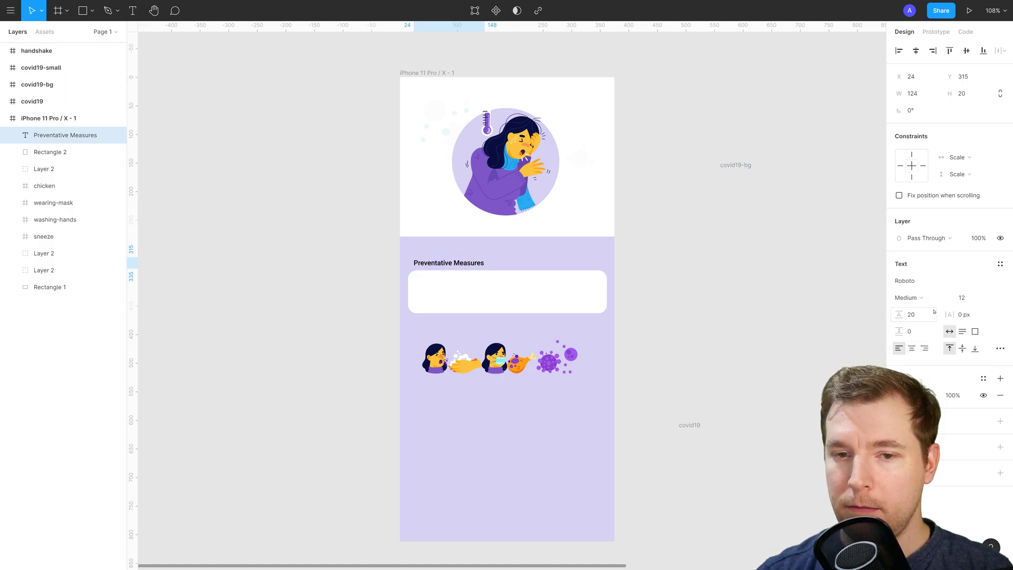
{"action": "left_click", "coordinate": [977, 302]}
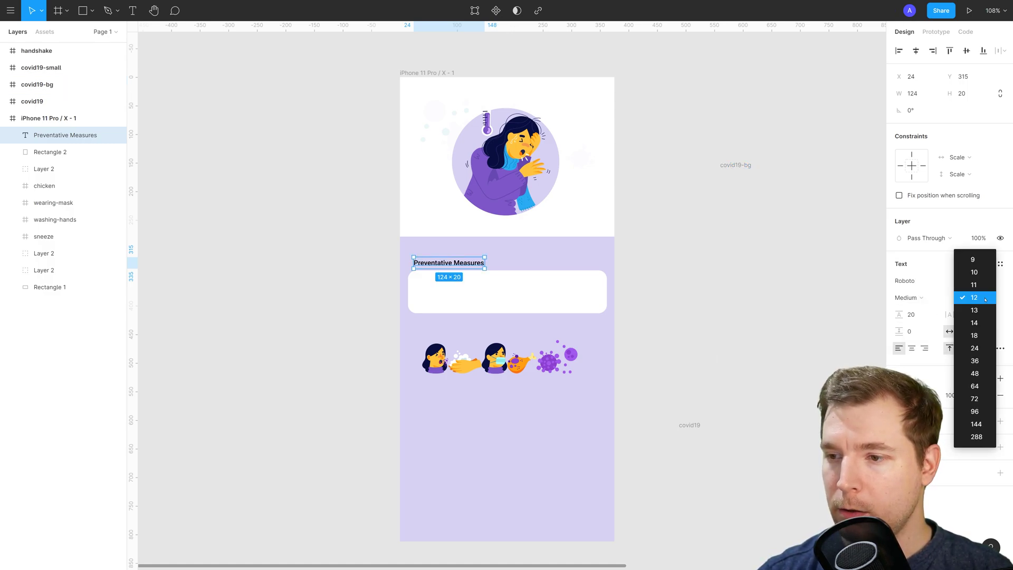
{"action": "left_click", "coordinate": [982, 349]}
Step: Position the "Preventative Measures" heading above the white card at X 17, Y 297
{"action": "left_click_drag", "start_coordinate": [499, 264], "coordinate": [496, 257]}
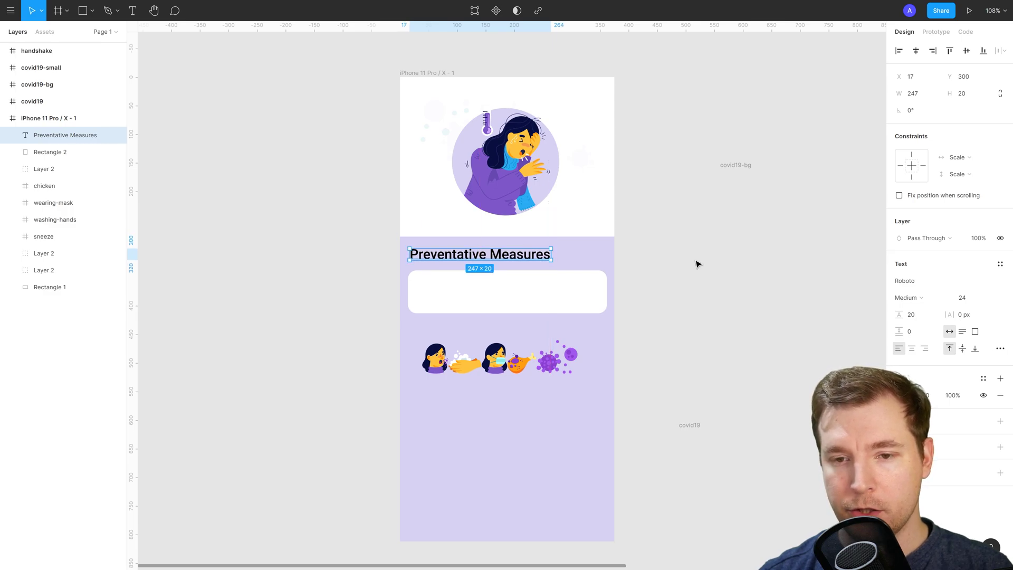
{"action": "key", "text": "shift+Down"}
{"action": "key", "text": "shift+Down"}
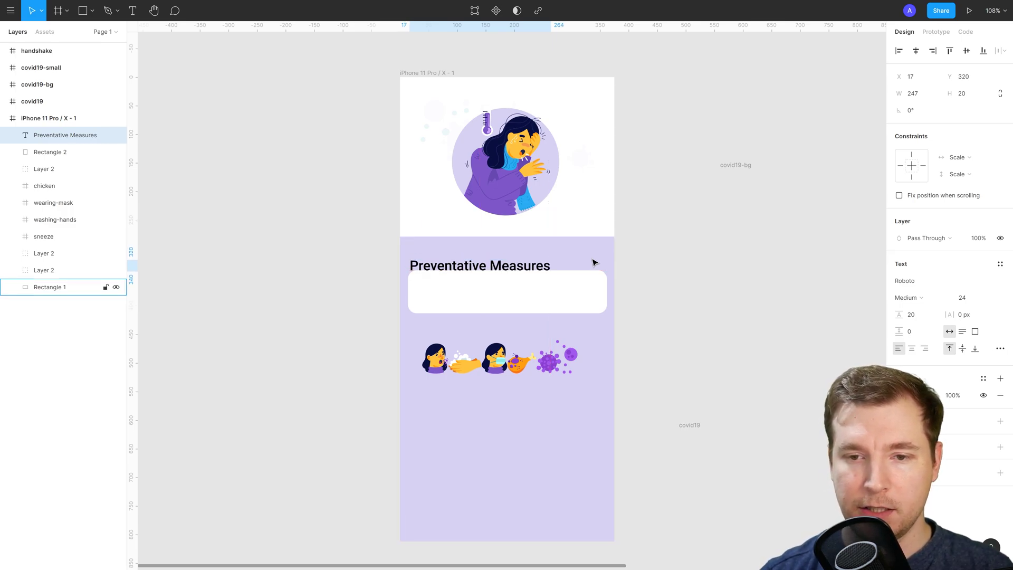
{"action": "key", "text": "shift+Up"}
{"action": "key", "text": "shift+Up"}
{"action": "key", "text": "Up"}
{"action": "key", "text": "Up"}
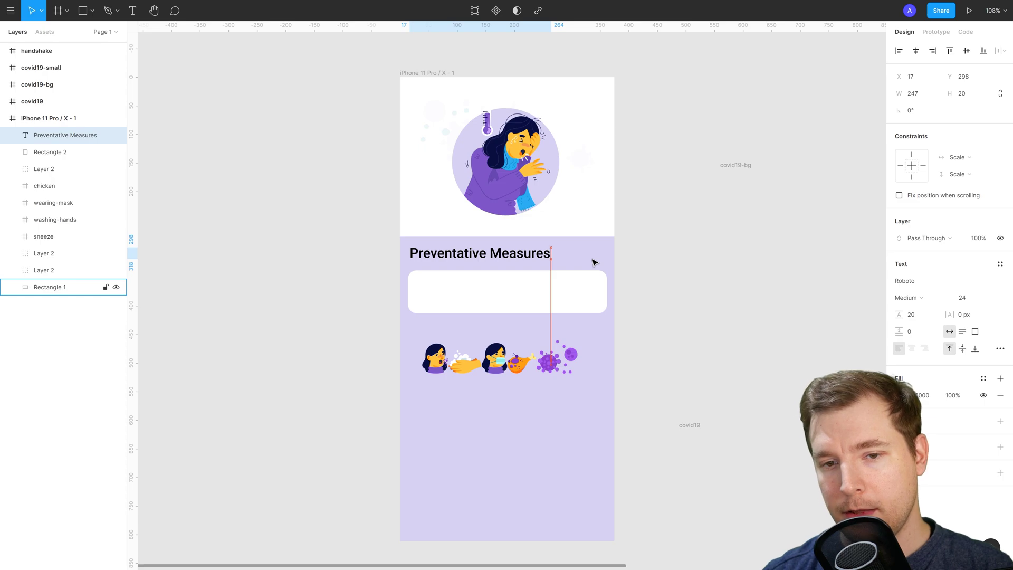
{"action": "key", "text": "Up"}
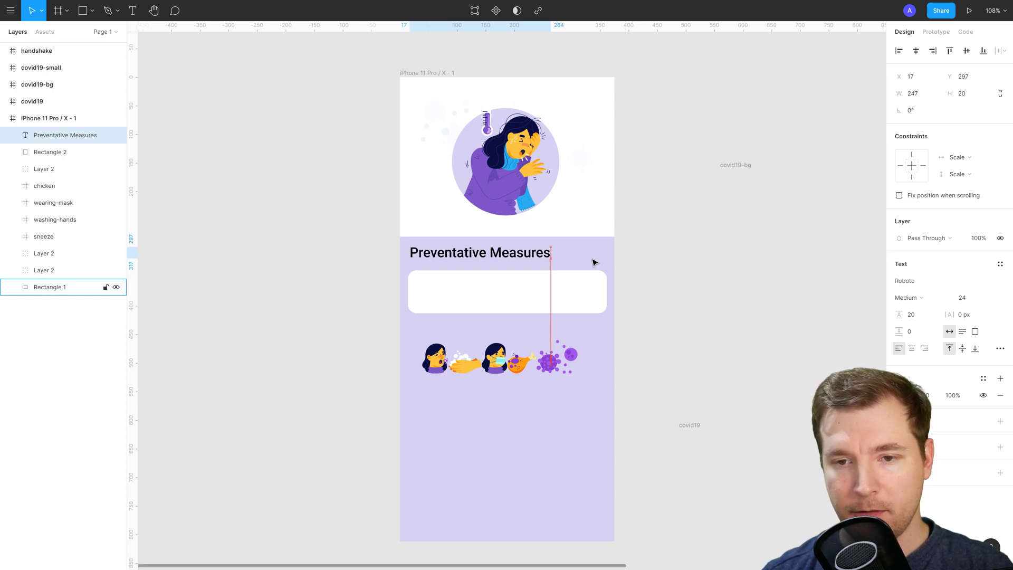
Step: Move the "Preventative Measures" heading to X 14, Y 299
{"action": "left_click_drag", "start_coordinate": [461, 252], "coordinate": [459, 242]}
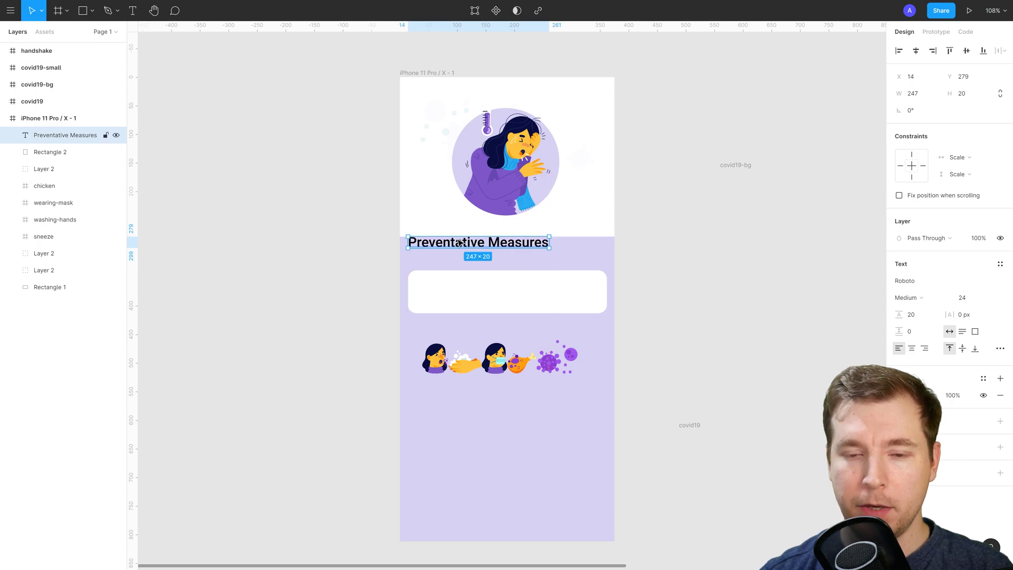
{"action": "key", "text": "ctrl+z"}
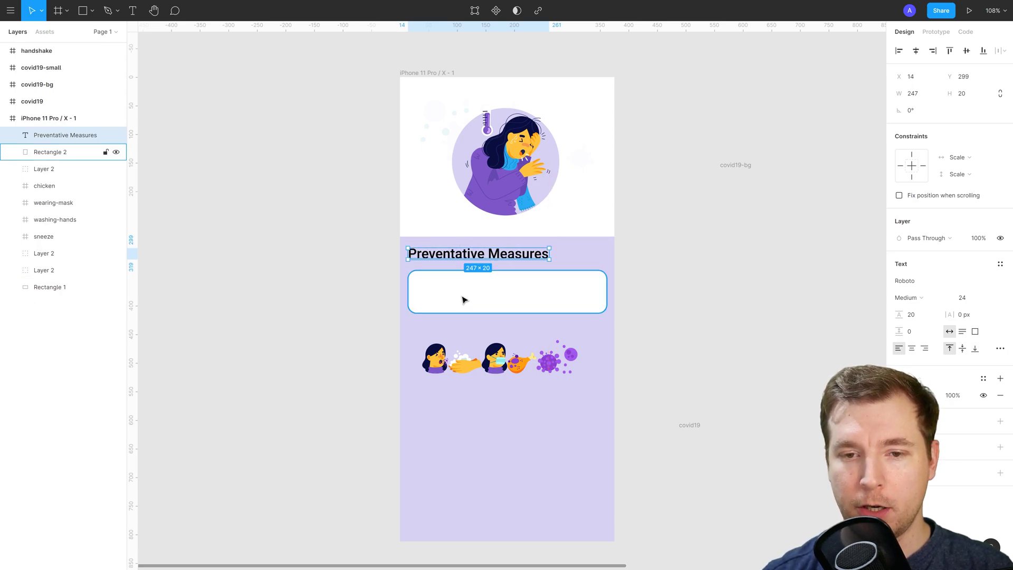
Step: Position the white card below the heading at X 15, Y 331 and narrow it to a width of 346
{"action": "left_click_drag", "start_coordinate": [464, 299], "coordinate": [455, 289]}
{"action": "key", "text": "shift+Right"}
{"action": "key", "text": "shift+Right"}
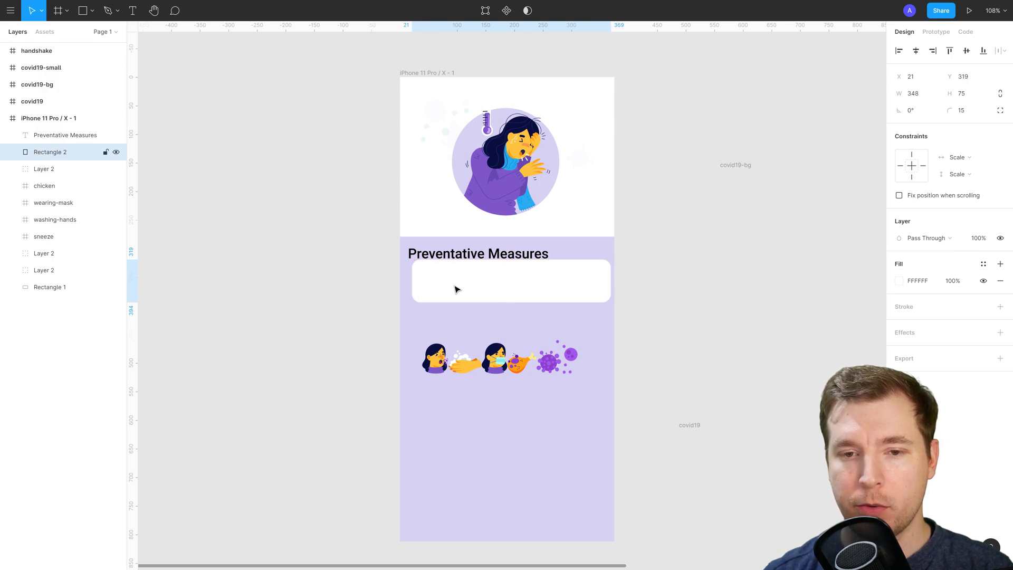
{"action": "key", "text": "shift+Left"}
{"action": "key", "text": "Right"}
{"action": "key", "text": "Right"}
{"action": "key", "text": "Right"}
{"action": "key", "text": "Right"}
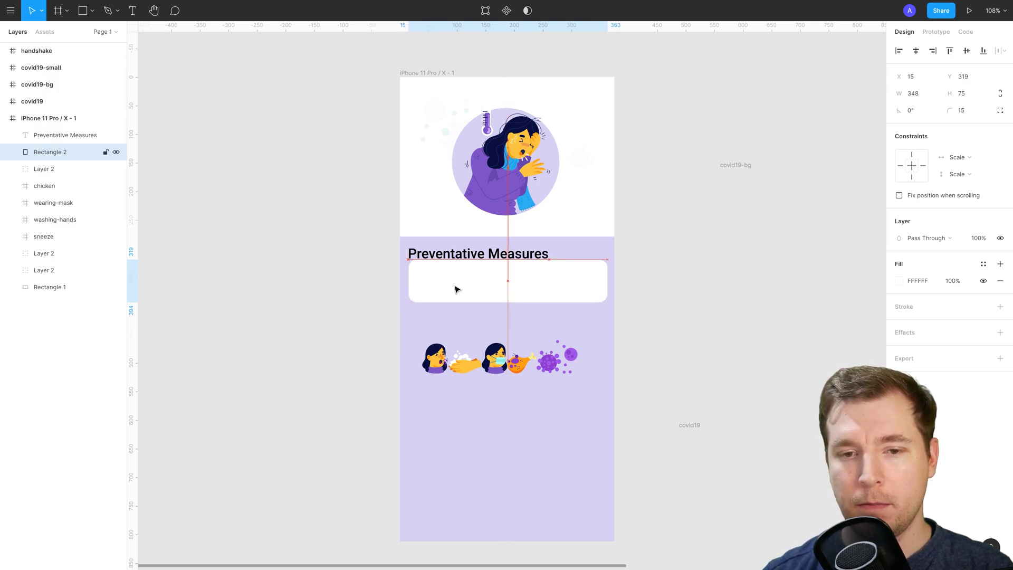
{"action": "key", "text": "Down"}
{"action": "key", "text": "Down"}
{"action": "key", "text": "Down"}
{"action": "key", "text": "Down"}
{"action": "key", "text": "Down"}
{"action": "key", "text": "Down"}
{"action": "key", "text": "Down"}
{"action": "key", "text": "Down"}
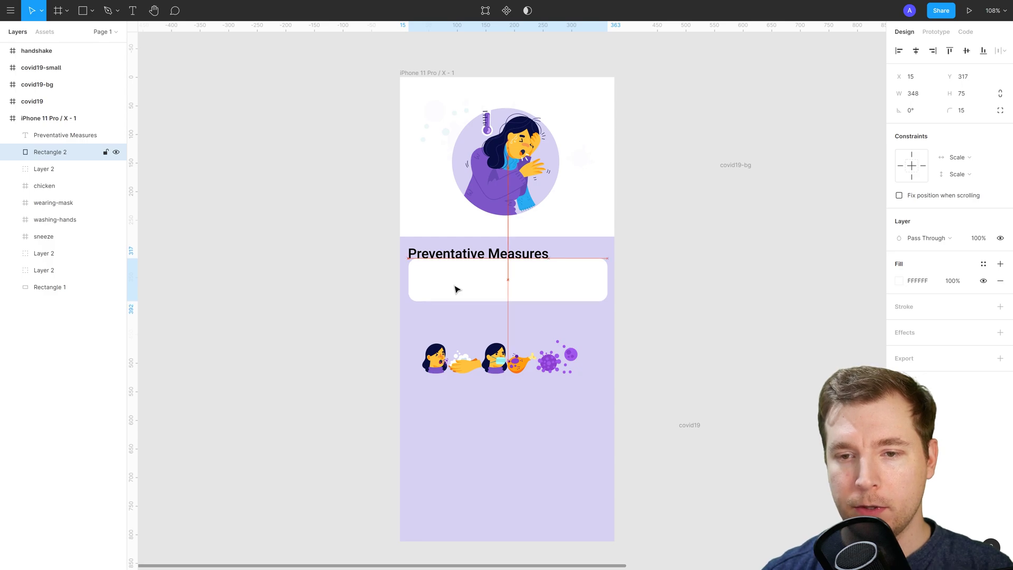
{"action": "key", "text": "Down"}
{"action": "key", "text": "Down"}
{"action": "key", "text": "Down"}
{"action": "key", "text": "Down"}
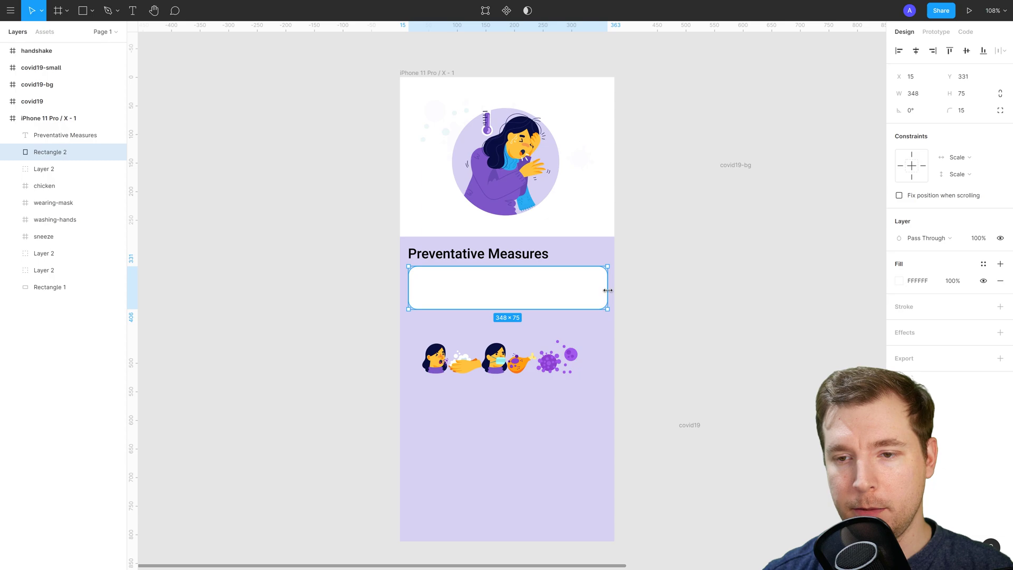
{"action": "left_click_drag", "start_coordinate": [610, 291], "coordinate": [607, 293]}
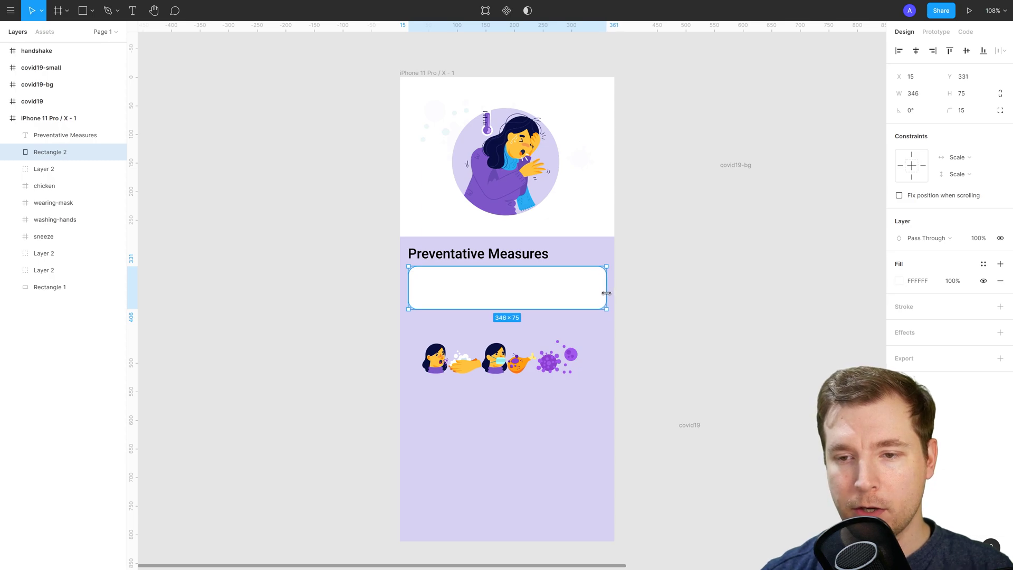
{"action": "left_click", "coordinate": [672, 283]}
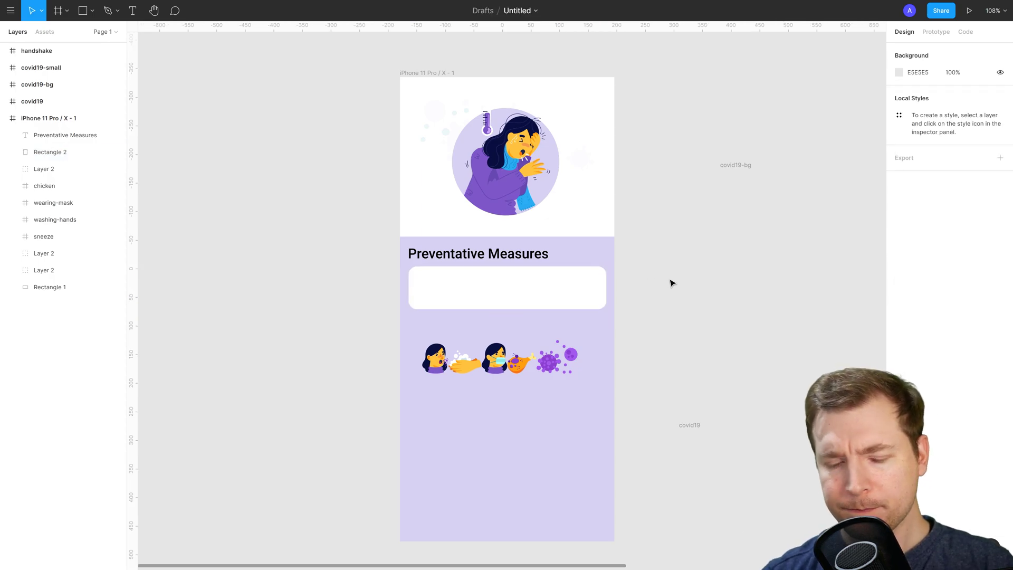
Step: Recolor the "Preventative Measures" heading with the purple 6648AF sampled from the coughing woman illustration
{"action": "left_click", "coordinate": [499, 256]}
{"action": "left_click", "coordinate": [899, 396]}
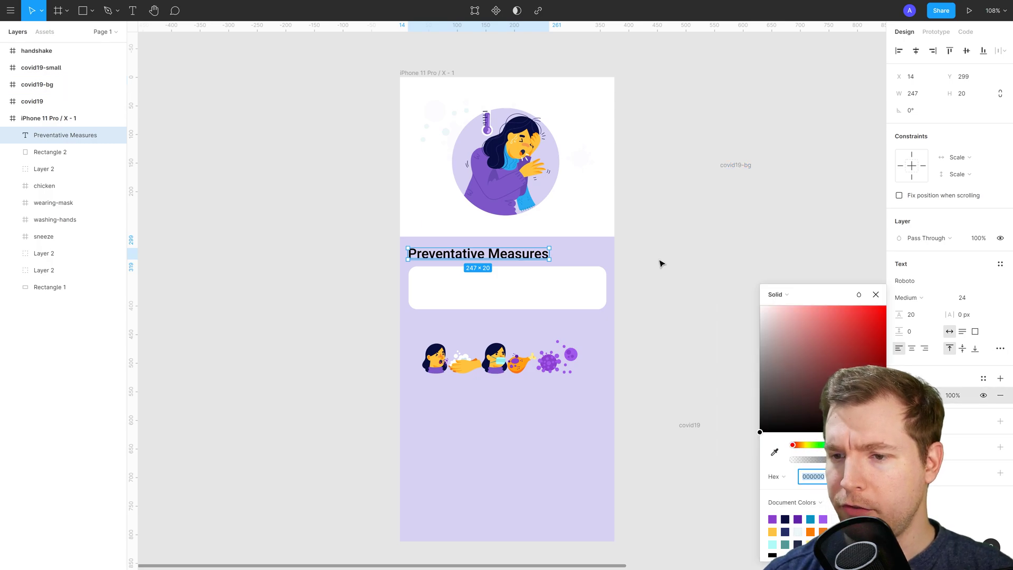
{"action": "left_click", "coordinate": [775, 453]}
{"action": "left_click", "coordinate": [533, 204]}
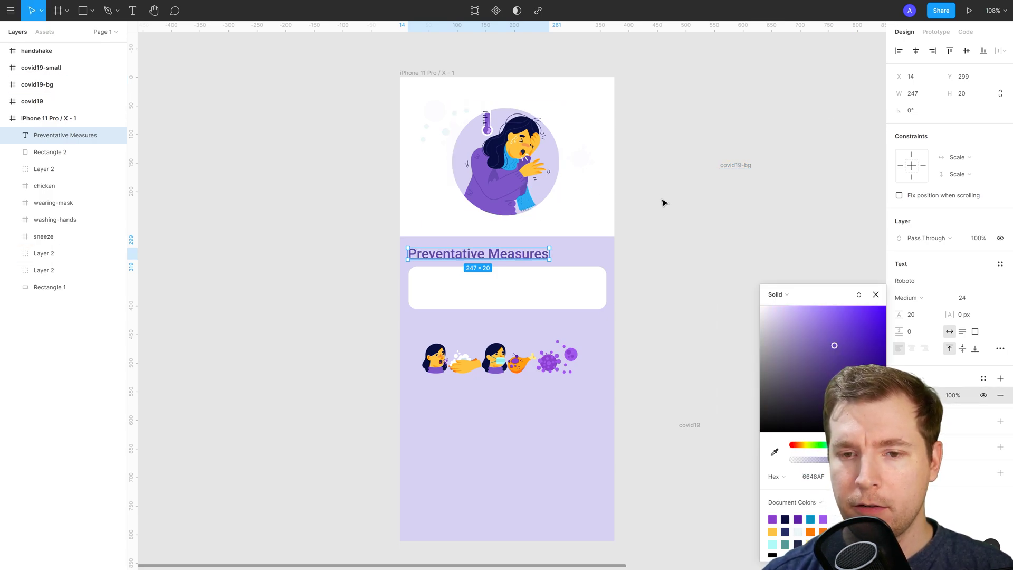
{"action": "left_click", "coordinate": [665, 204]}
{"action": "left_click", "coordinate": [534, 301]}
{"action": "left_click", "coordinate": [686, 282]}
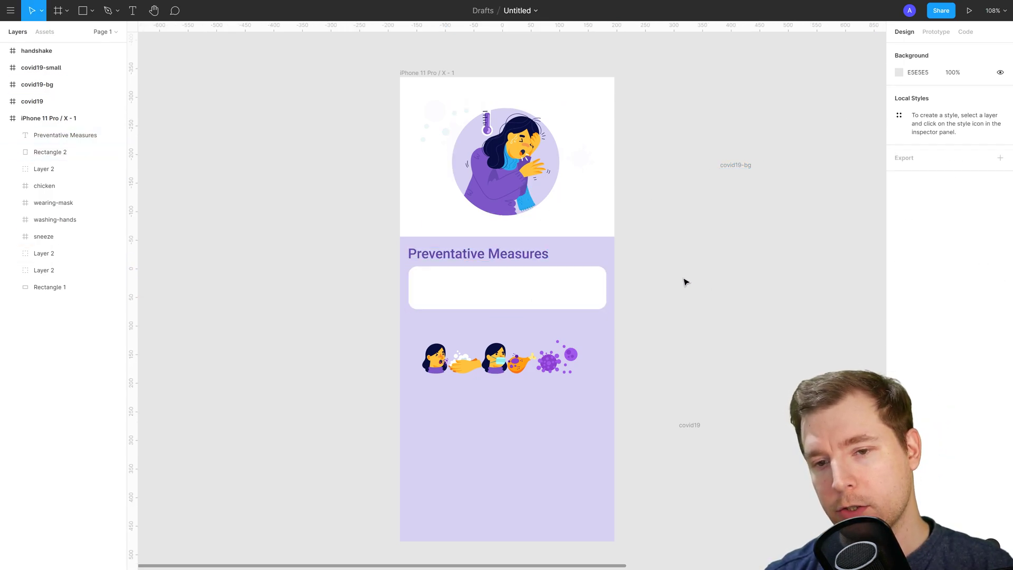
Step: Draw a thin divider rectangle of 375 × 4 at X 0, Y 275 along the upper edge of the light purple area
{"action": "left_click", "coordinate": [592, 260]}
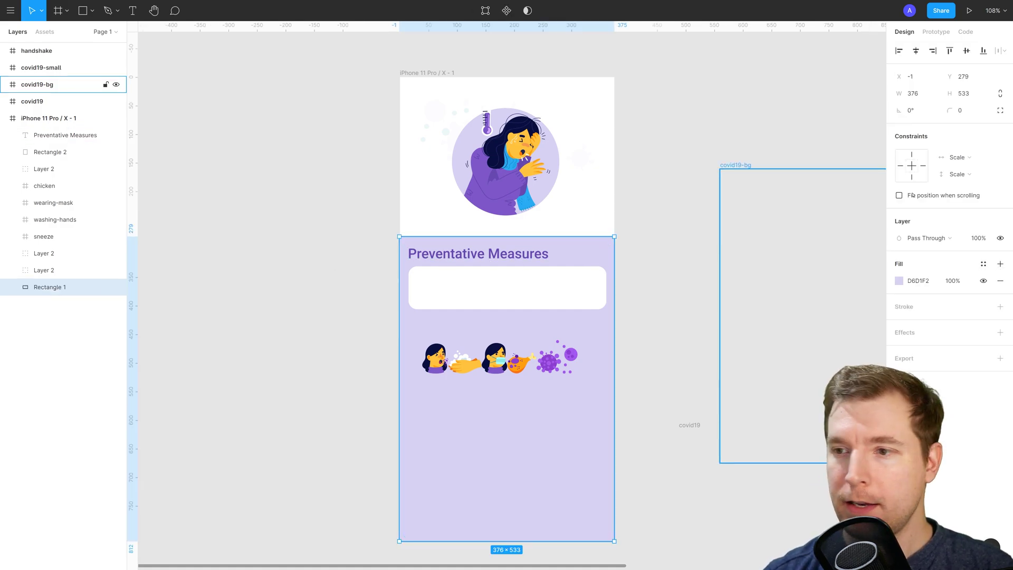
{"action": "key", "text": "r"}
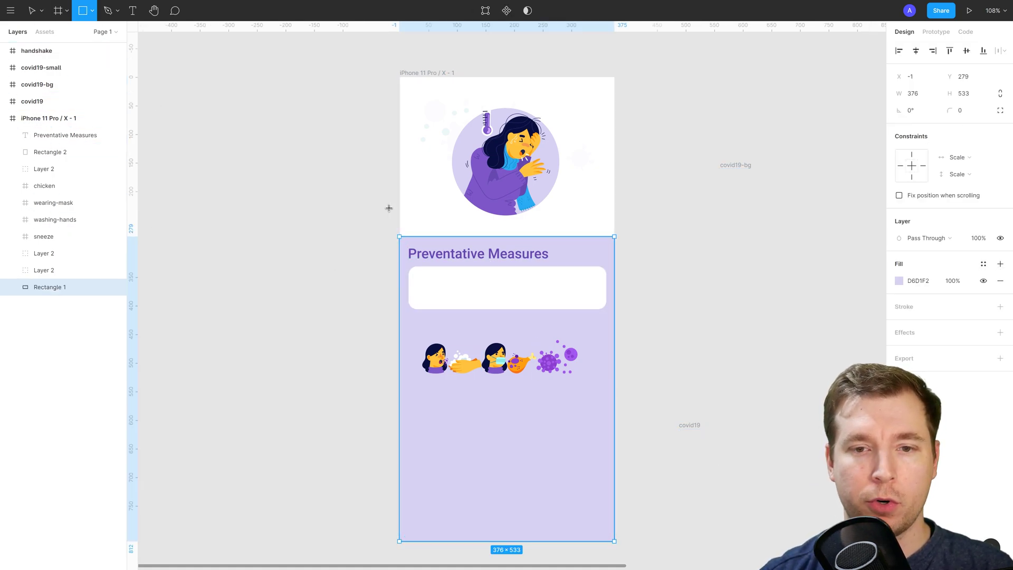
{"action": "left_click_drag", "start_coordinate": [398, 235], "coordinate": [617, 236]}
Step: Fill the divider strip with the purple 6648AF sampled from the illustration
{"action": "left_click", "coordinate": [900, 281]}
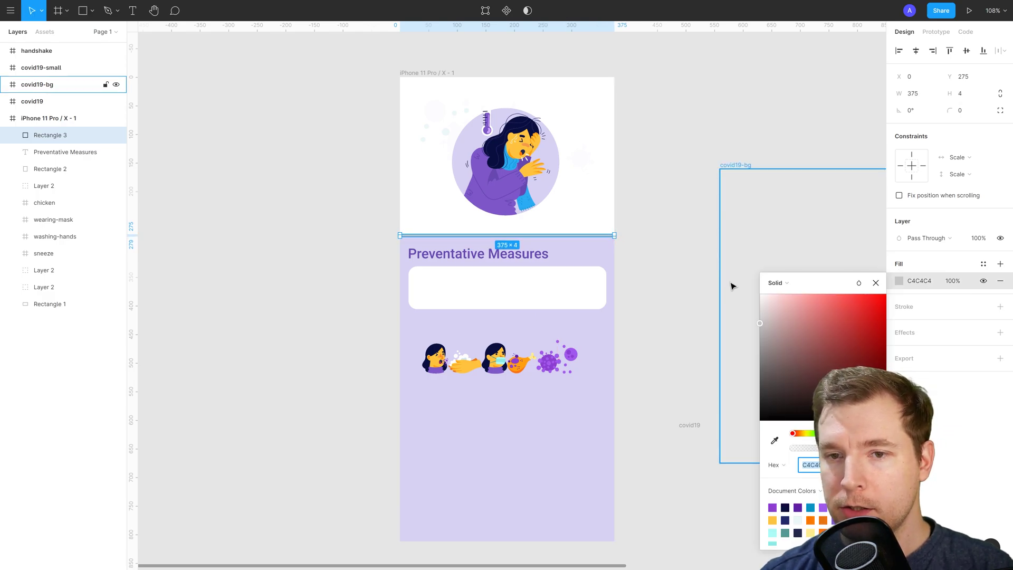
{"action": "left_click", "coordinate": [775, 440]}
{"action": "left_click", "coordinate": [557, 221]}
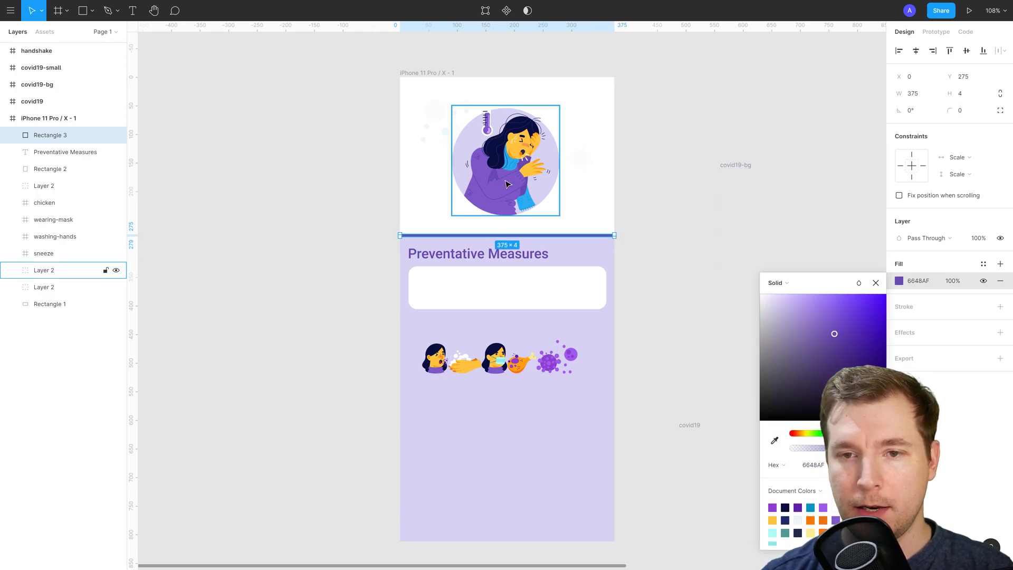
{"action": "left_click", "coordinate": [716, 232]}
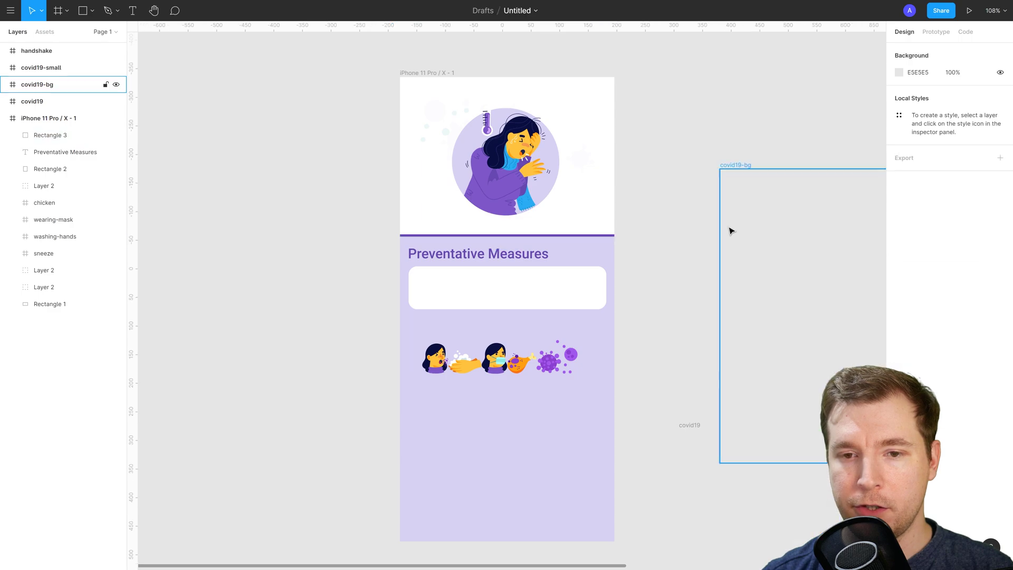
Step: Fill the divider strip with the yellow FFC33E sampled from the illustration
{"action": "left_click", "coordinate": [589, 238]}
{"action": "left_click", "coordinate": [902, 283]}
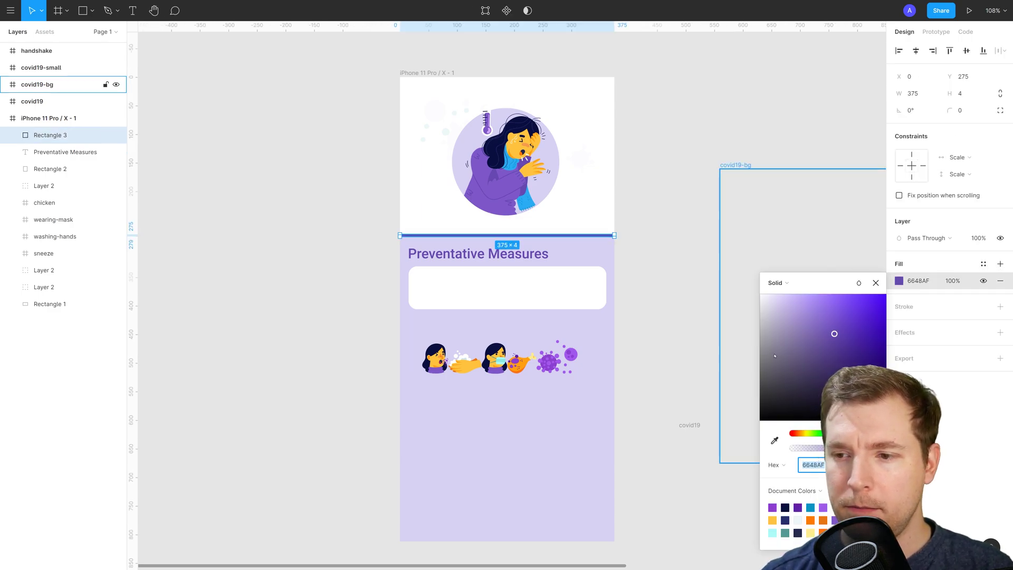
{"action": "left_click", "coordinate": [775, 439]}
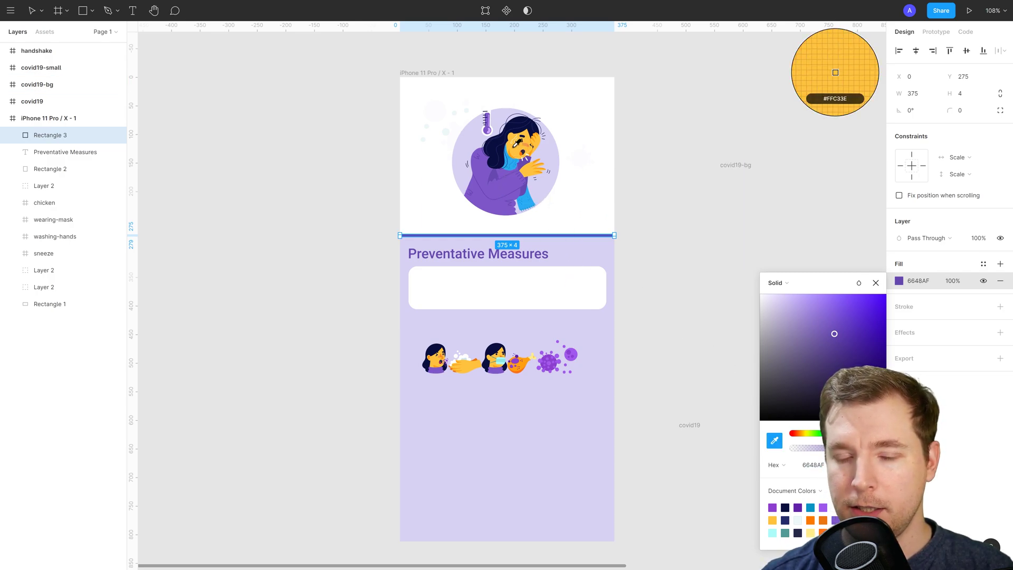
{"action": "left_click", "coordinate": [836, 68]}
{"action": "left_click", "coordinate": [697, 216]}
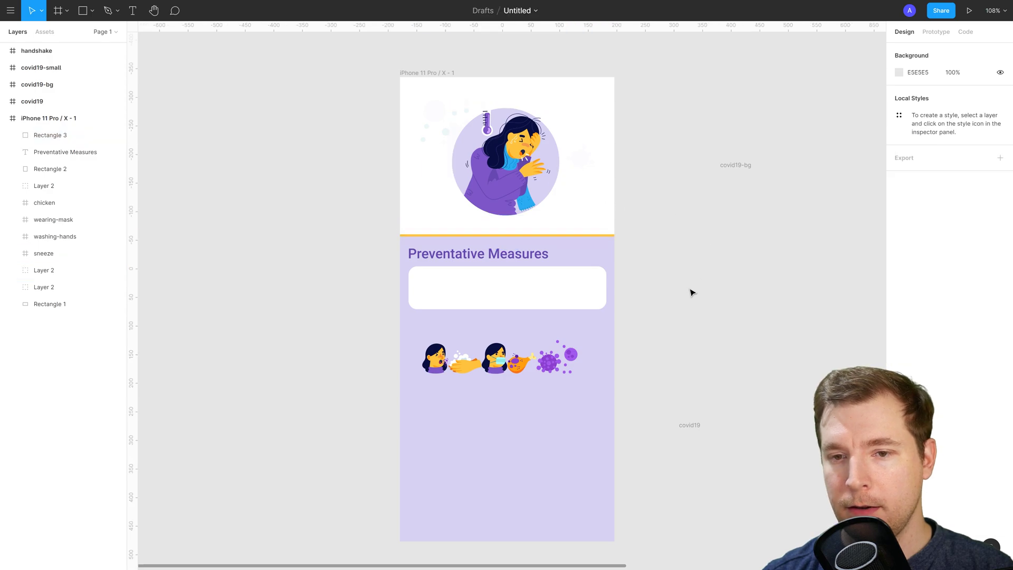
Step: Change the divider strip's fill to a light purple of about CCC2FF, based on a color sampled from the design
{"action": "left_click", "coordinate": [577, 235]}
{"action": "left_click", "coordinate": [900, 282]}
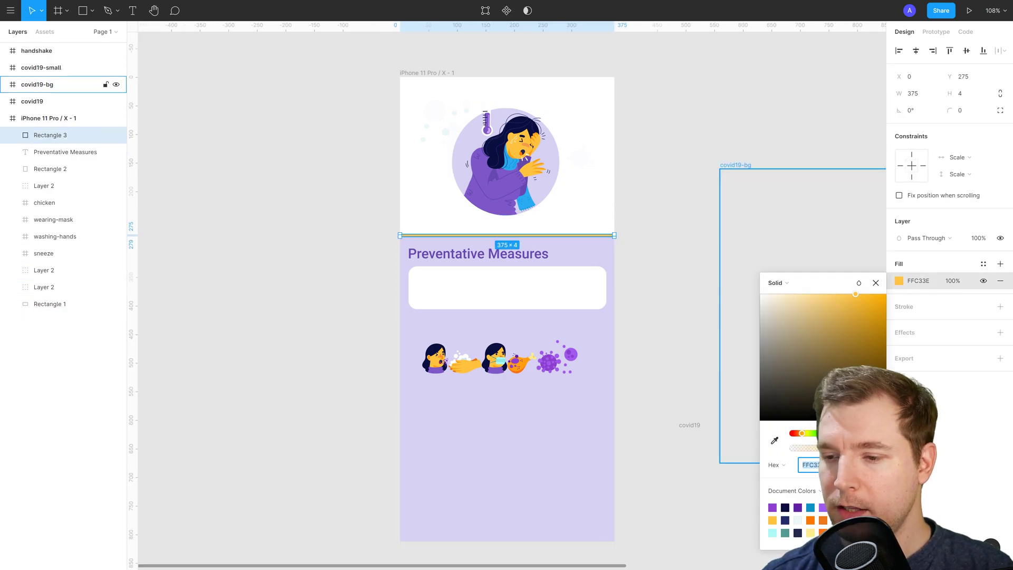
{"action": "left_click", "coordinate": [775, 441]}
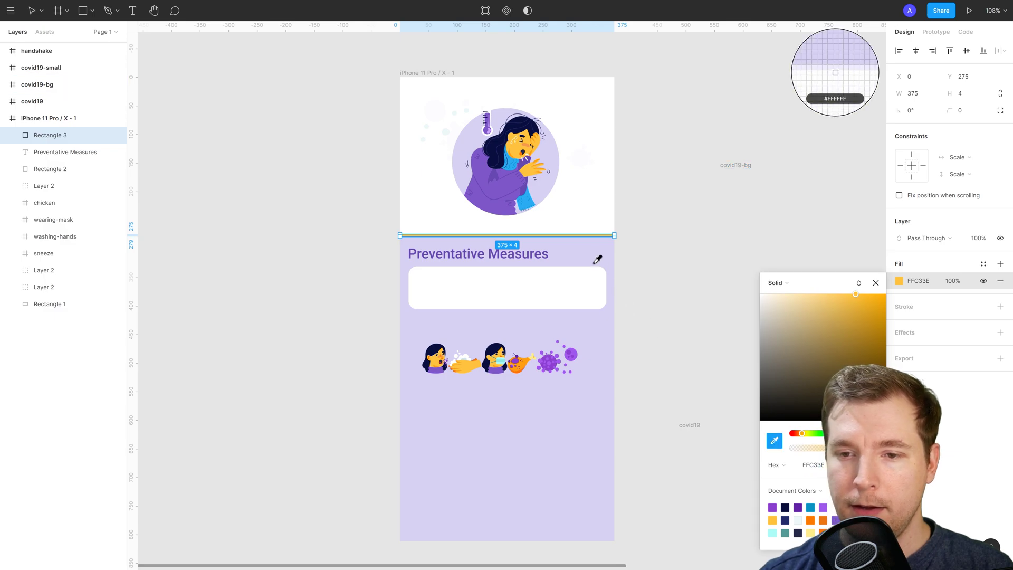
{"action": "left_click", "coordinate": [590, 258]}
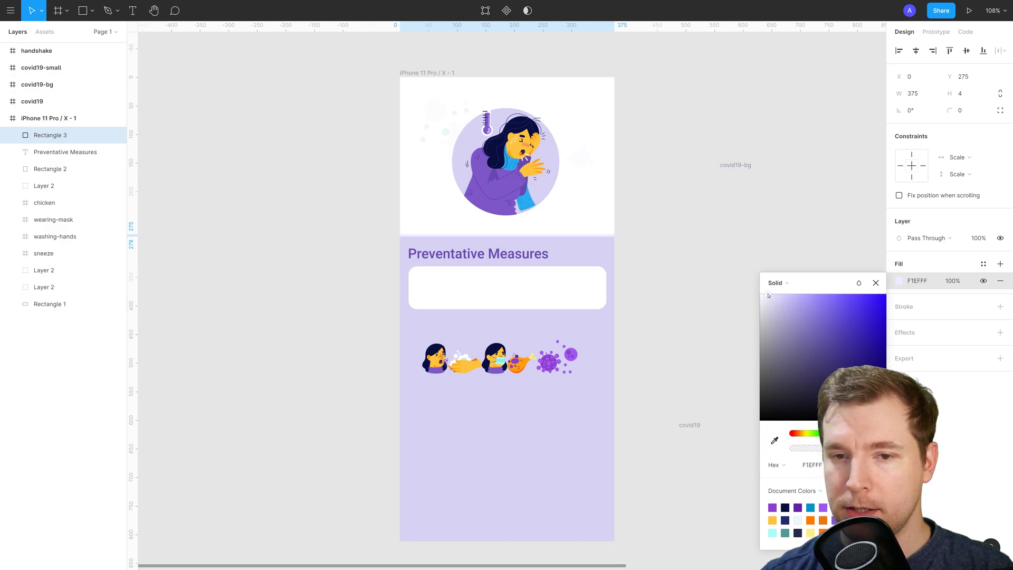
{"action": "mouse_move", "coordinate": [780, 303]}
{"action": "left_mouse_down"}
{"action": "mouse_move", "coordinate": [797, 324]}
{"action": "mouse_move", "coordinate": [761, 322]}
{"action": "mouse_move", "coordinate": [799, 307]}
{"action": "left_mouse_up"}
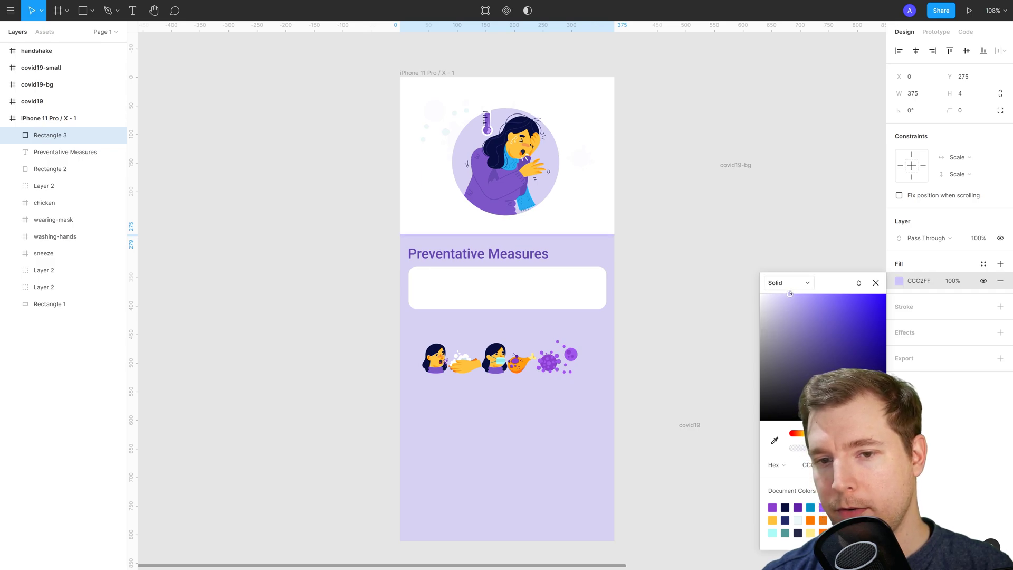
{"action": "left_click", "coordinate": [721, 229]}
{"action": "left_click", "coordinate": [679, 230]}
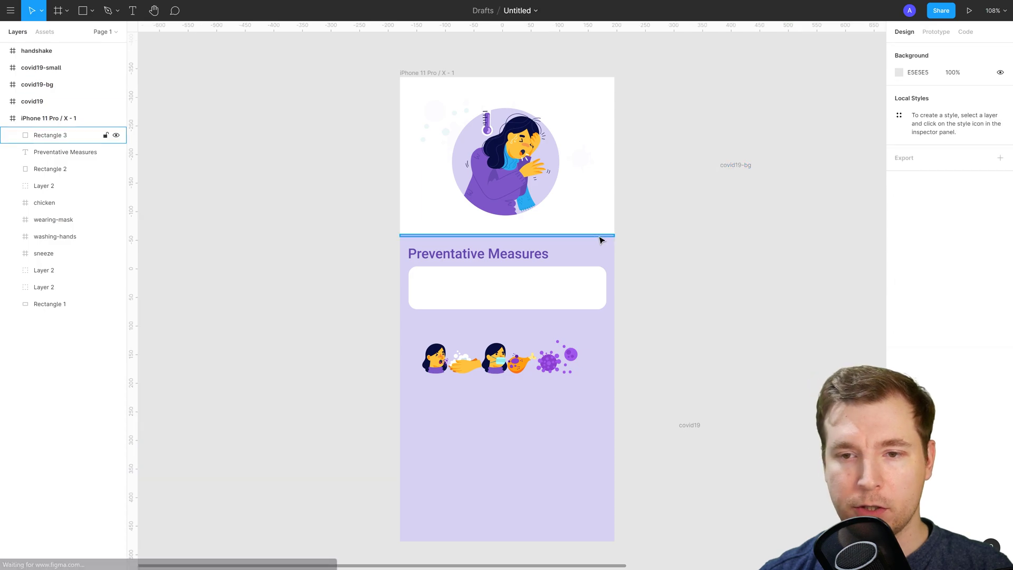
{"action": "left_click", "coordinate": [591, 235]}
{"action": "left_click", "coordinate": [688, 254]}
{"action": "left_click", "coordinate": [477, 292]}
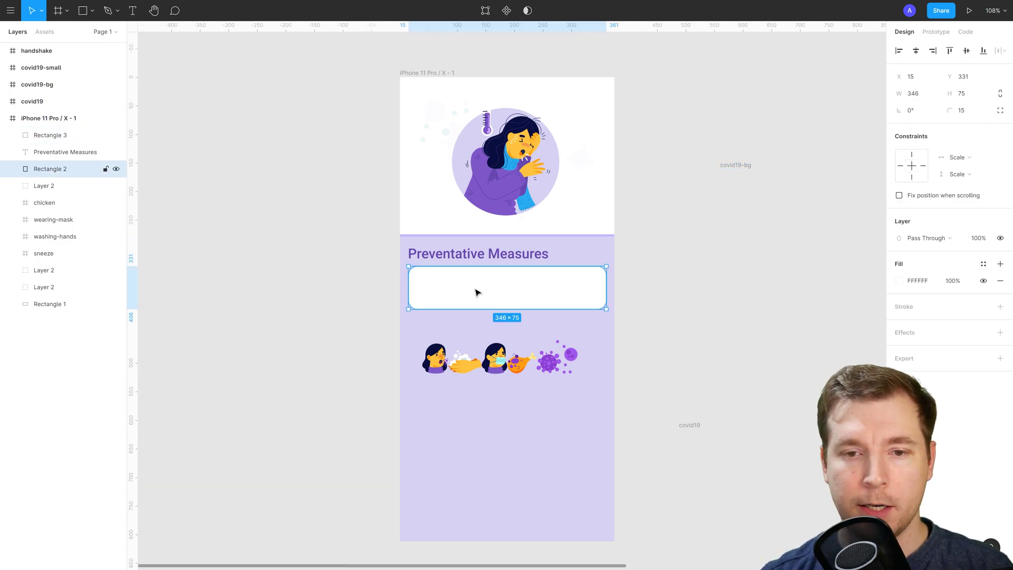
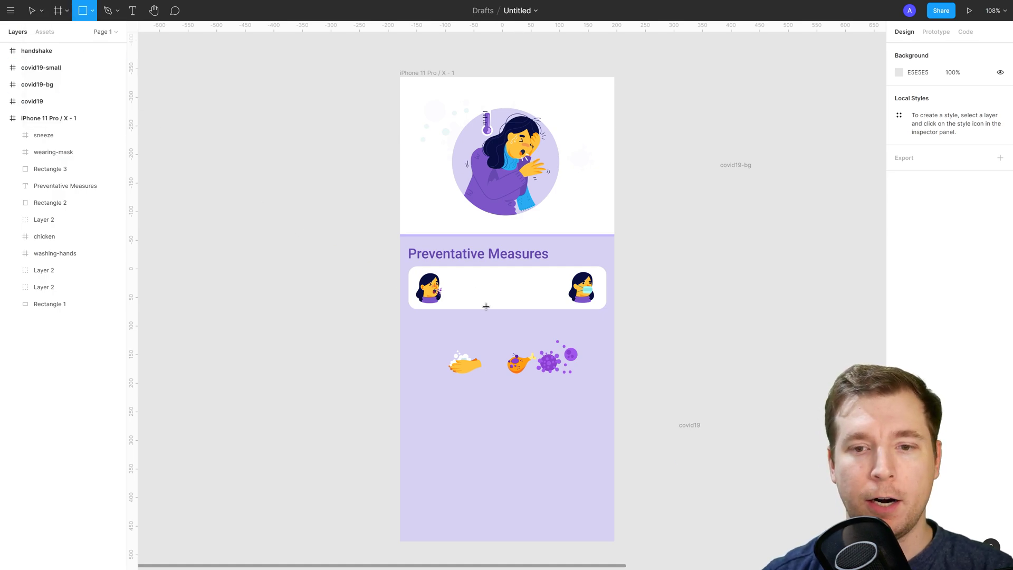
Step: Draw a thin horizontal bar about 190 × 5 inside the white card between the sneezing and masked faces
{"action": "mouse_move", "coordinate": [450, 286]}
{"action": "left_mouse_down"}
{"action": "mouse_move", "coordinate": [572, 288]}
{"action": "mouse_move", "coordinate": [556, 290]}
{"action": "left_mouse_up"}
{"action": "double_click", "coordinate": [557, 291]}
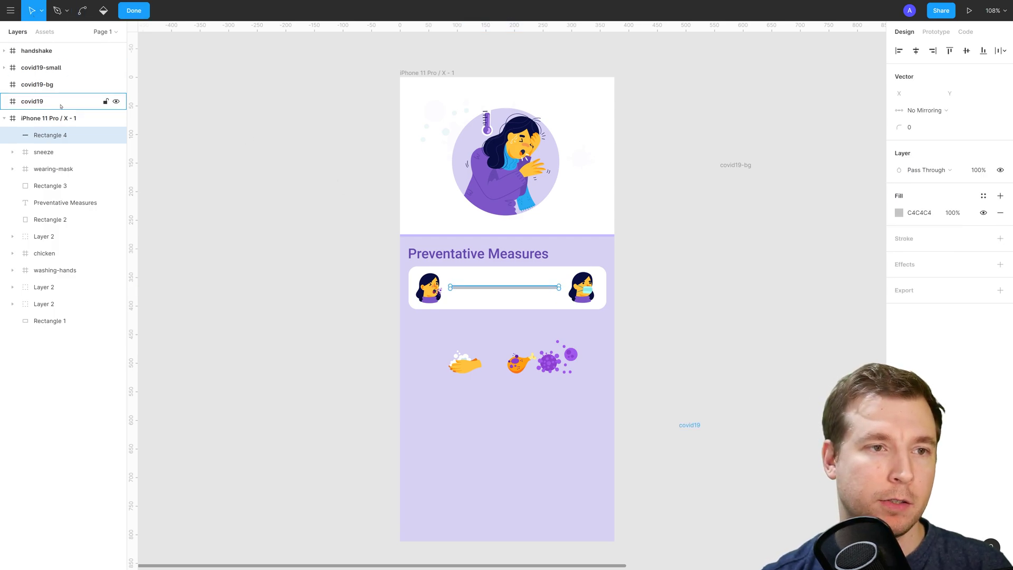
{"action": "left_click", "coordinate": [505, 288]}
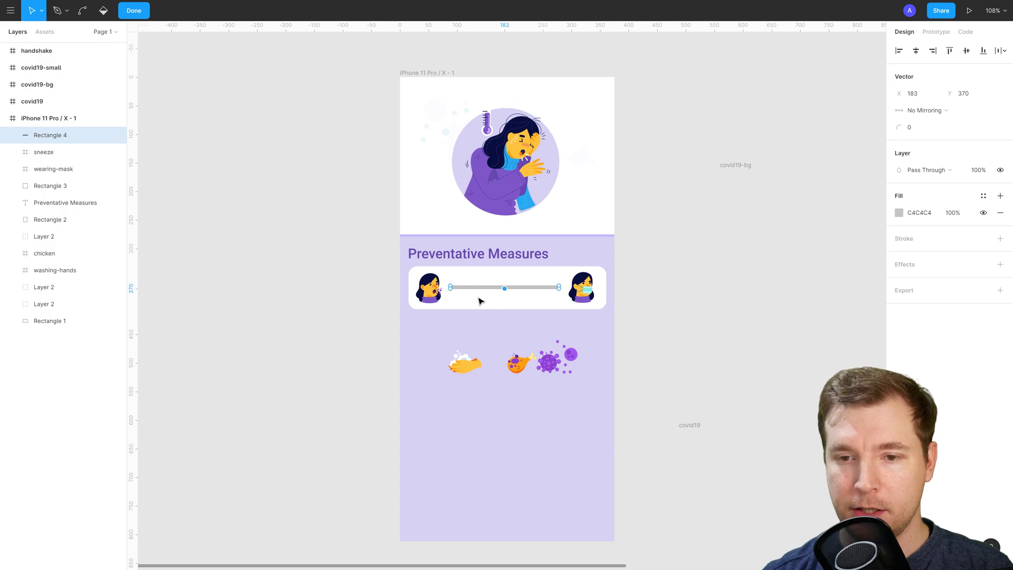
{"action": "key", "text": "ctrl+z"}
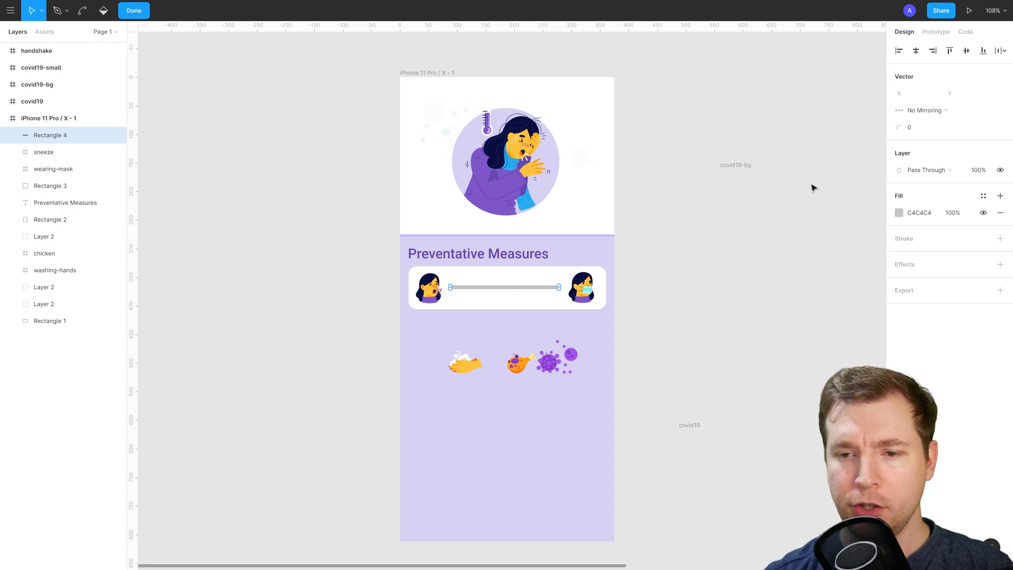
Step: Fill the bar between the two faces with the purple 7D57C9 sampled from the woman's sweater
{"action": "left_click", "coordinate": [900, 212]}
{"action": "left_click", "coordinate": [775, 372]}
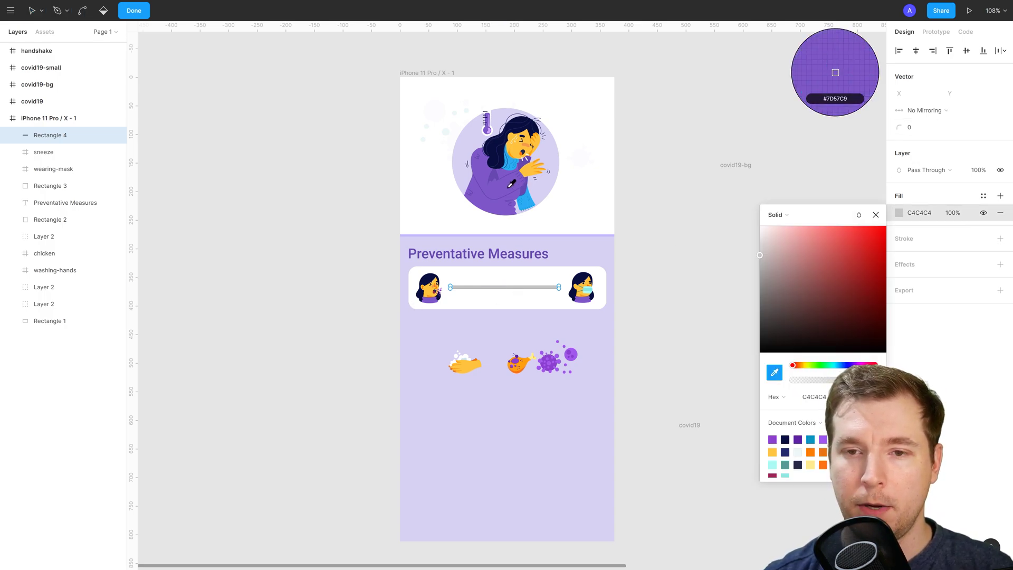
{"action": "left_click", "coordinate": [523, 187]}
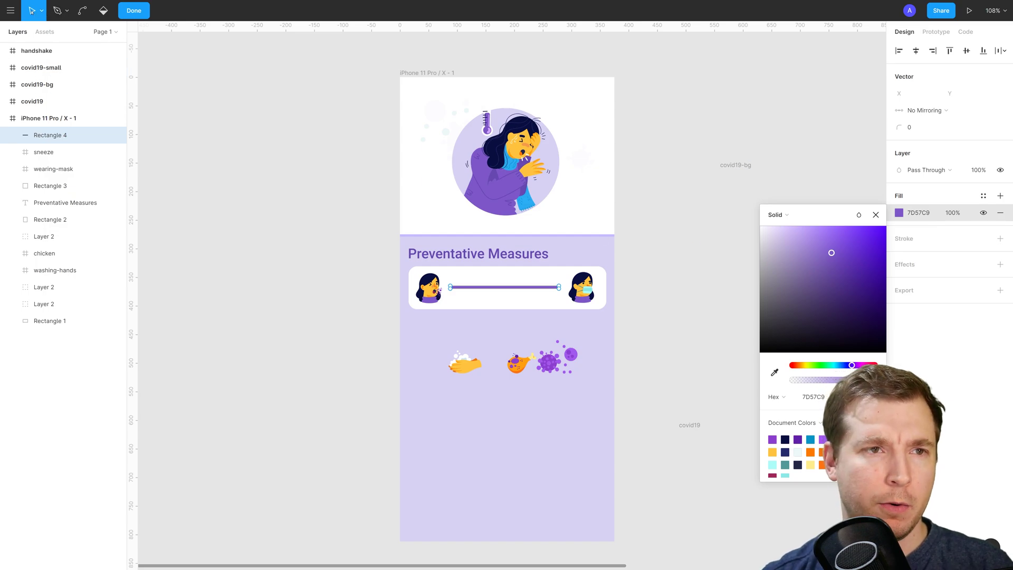
{"action": "left_click", "coordinate": [875, 215]}
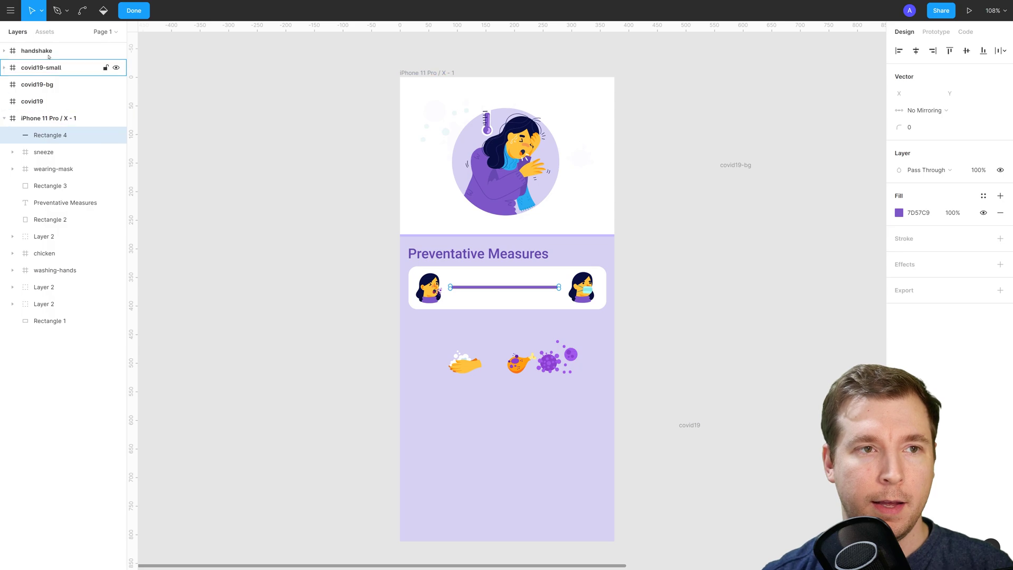
Step: Leave vector editing of the purple bar and select the bar as a whole object
{"action": "left_click", "coordinate": [42, 13]}
{"action": "left_click", "coordinate": [46, 34]}
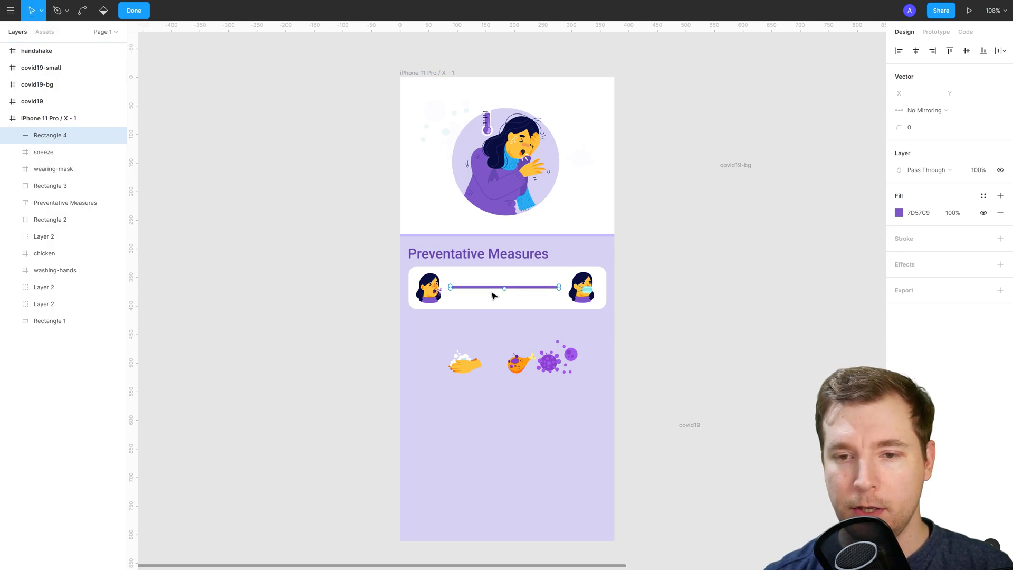
{"action": "key", "text": "Escape"}
{"action": "left_click", "coordinate": [606, 318]}
{"action": "left_click", "coordinate": [550, 289]}
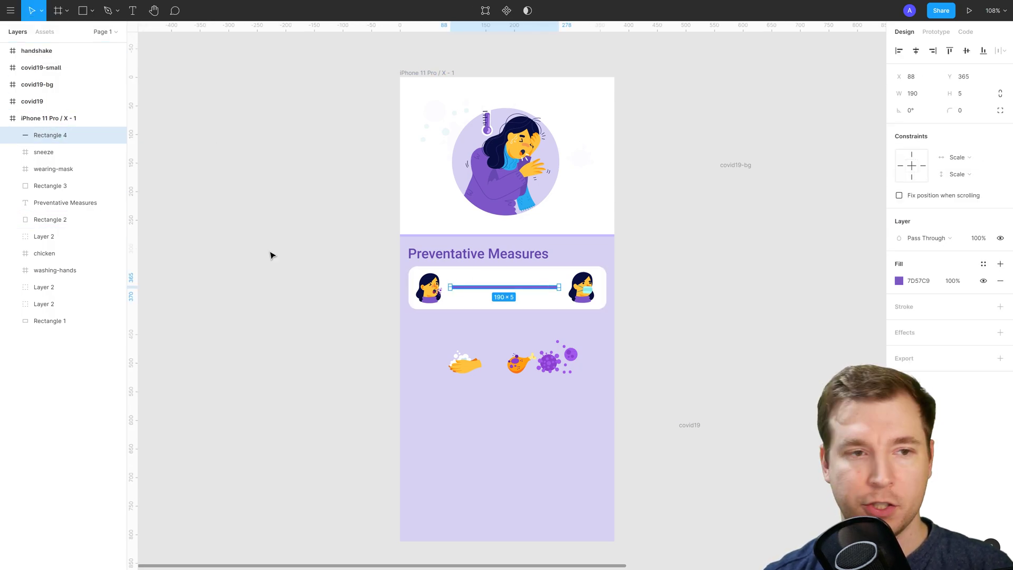
Step: Draw a triangle about 29 × 29 over the purple bar between the two faces
{"action": "left_click", "coordinate": [83, 11]}
{"action": "left_click", "coordinate": [93, 10]}
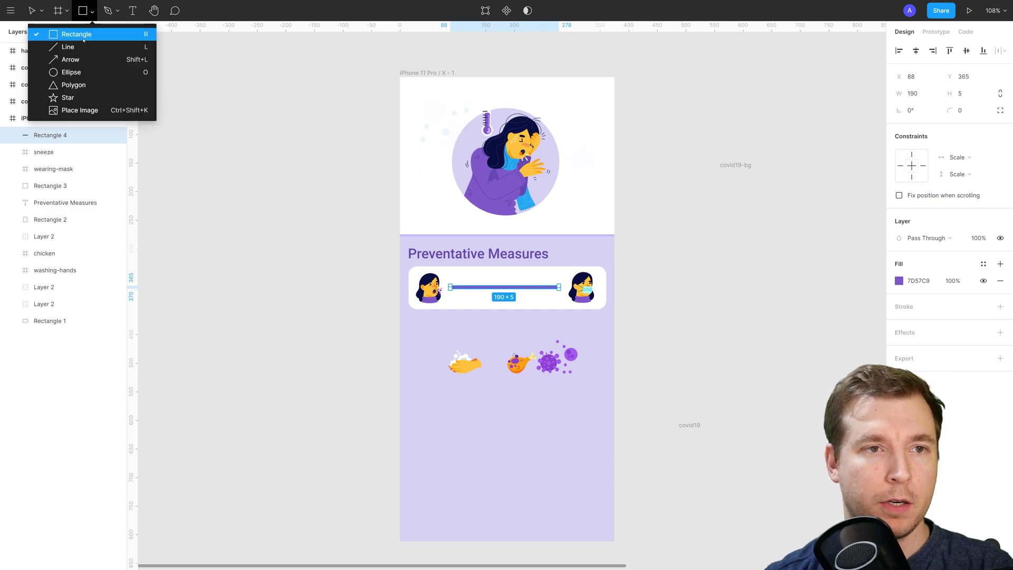
{"action": "left_click", "coordinate": [73, 85]}
{"action": "left_click_drag", "start_coordinate": [503, 273], "coordinate": [520, 291]}
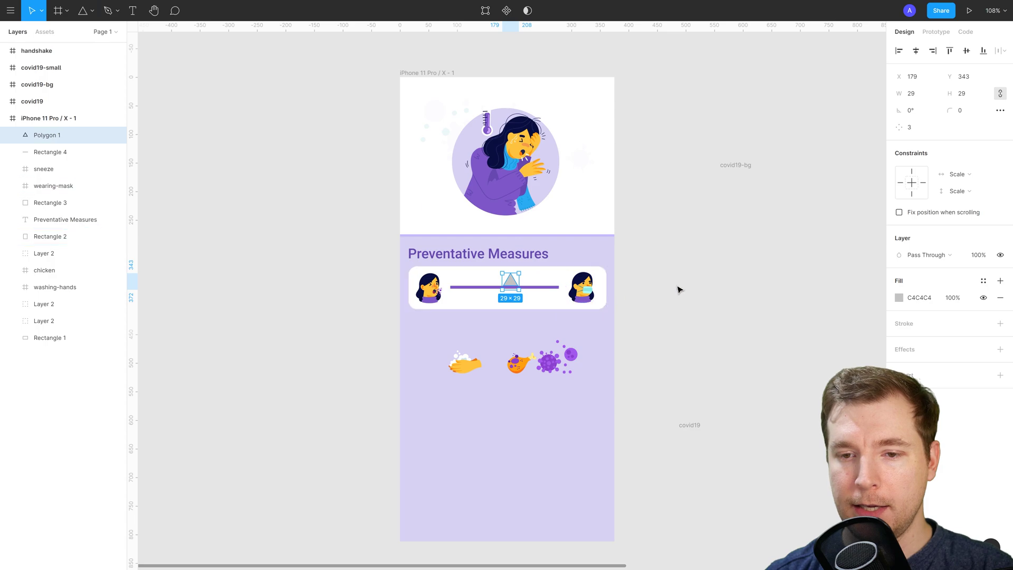
Step: Fill the triangle with the purple 7D57C9 sampled from the bar
{"action": "left_click", "coordinate": [893, 297]}
{"action": "left_click", "coordinate": [899, 298]}
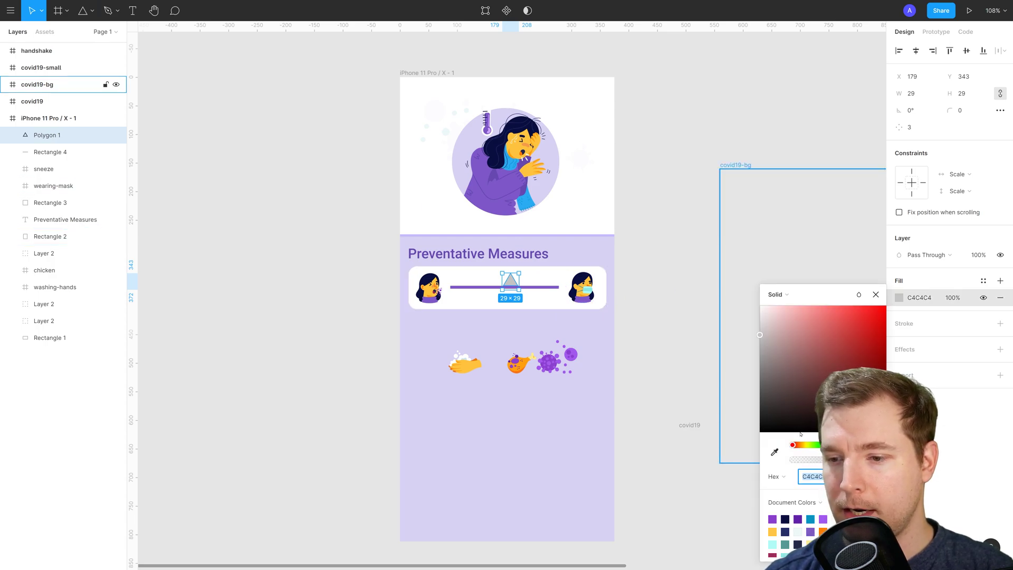
{"action": "left_click", "coordinate": [774, 452]}
{"action": "left_click", "coordinate": [475, 291]}
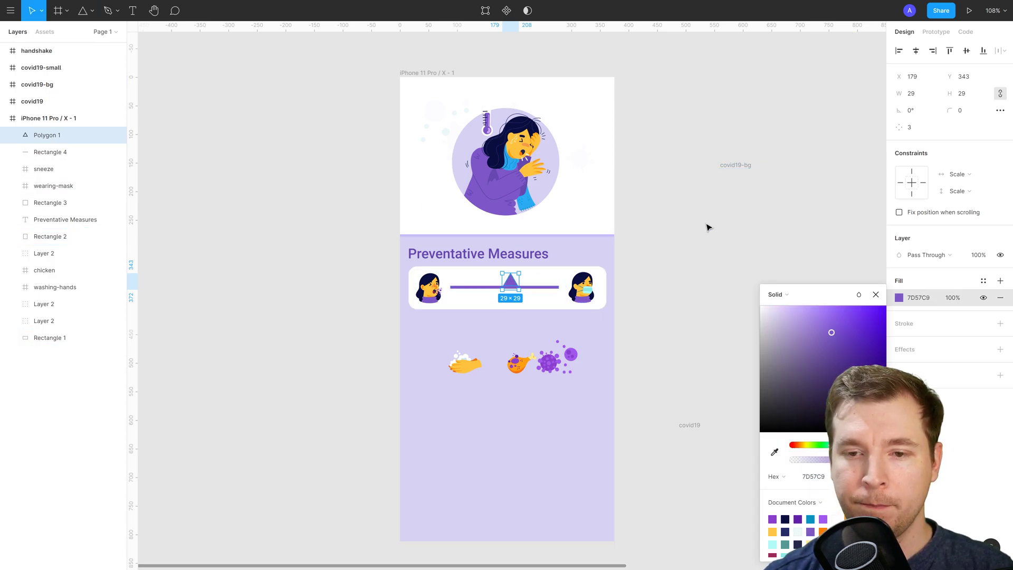
{"action": "left_click", "coordinate": [708, 226]}
Step: Rotate the triangle to -90° as an arrowhead pointing at the masked face, and resize the bar to about 160 × 4 to meet it
{"action": "left_click", "coordinate": [511, 283]}
{"action": "left_click_drag", "start_coordinate": [523, 294], "coordinate": [572, 293]}
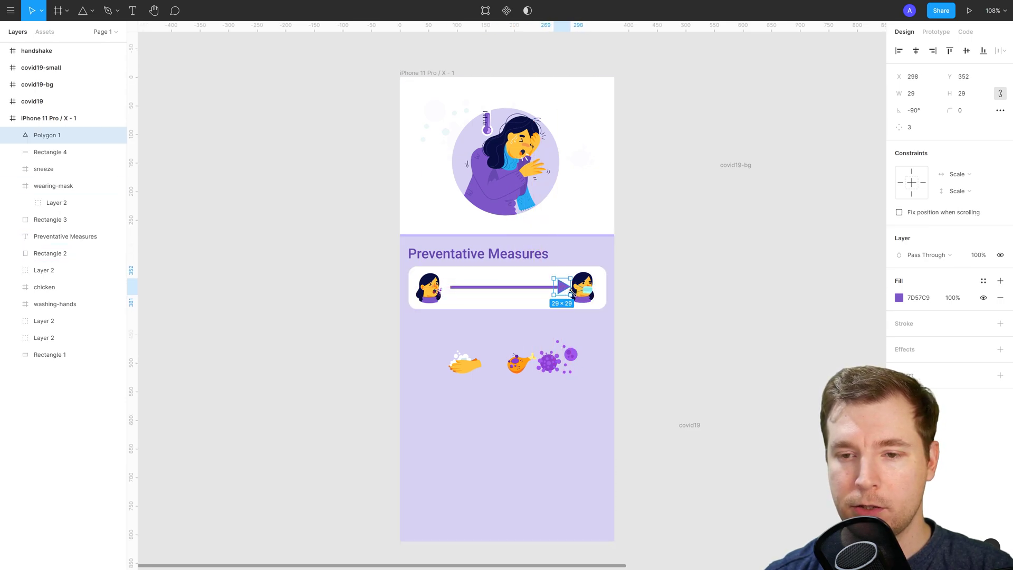
{"action": "left_click", "coordinate": [490, 289]}
{"action": "mouse_move", "coordinate": [550, 291]}
{"action": "left_mouse_down"}
{"action": "mouse_move", "coordinate": [511, 293]}
{"action": "mouse_move", "coordinate": [551, 290]}
{"action": "left_mouse_up"}
{"action": "left_click", "coordinate": [536, 289]}
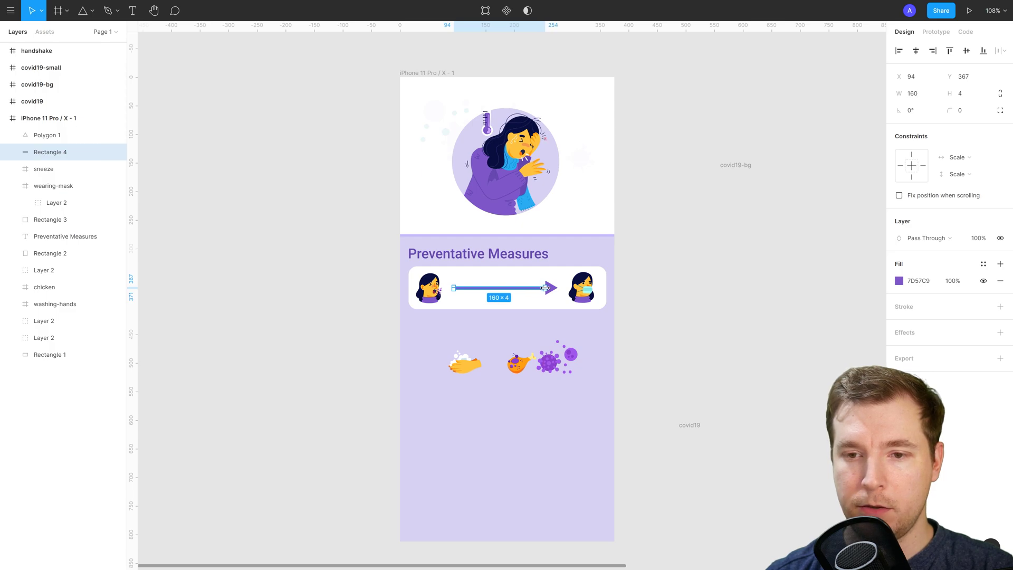
{"action": "left_click", "coordinate": [695, 302]}
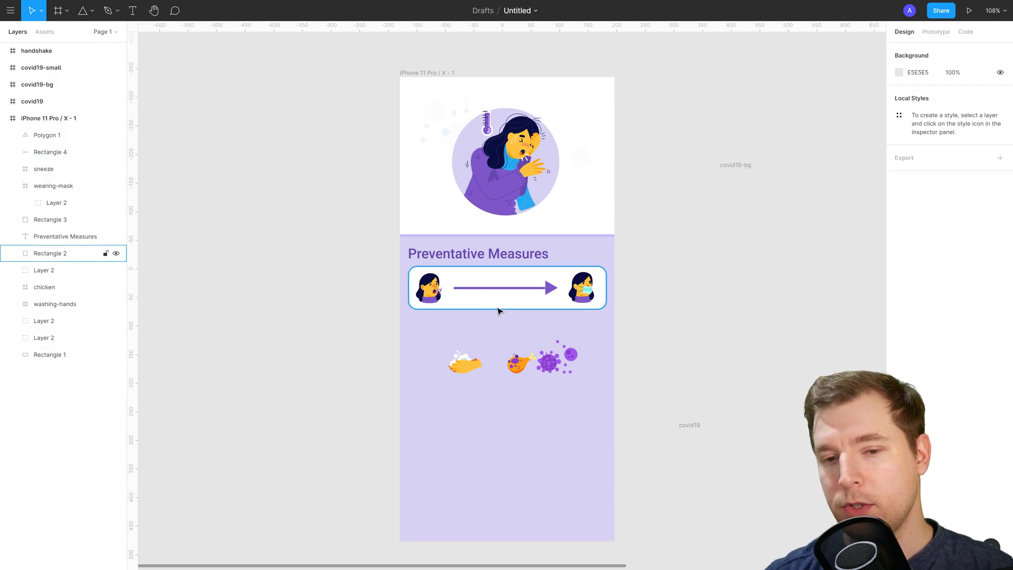
Step: Add the text "Wear Face Mask" over the arrow in the white card
{"action": "left_click", "coordinate": [493, 292]}
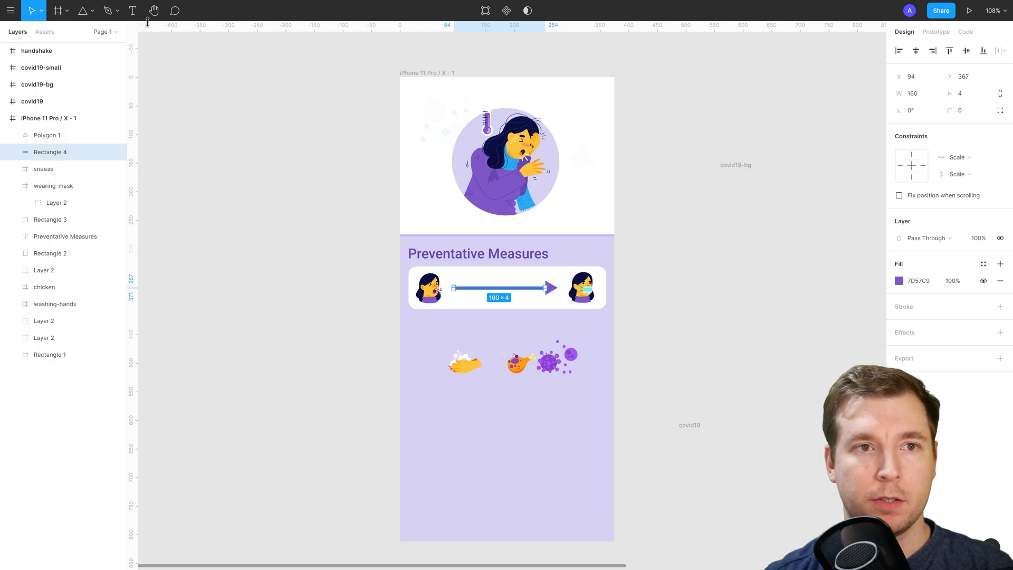
{"action": "key", "text": "t"}
{"action": "left_click", "coordinate": [472, 281]}
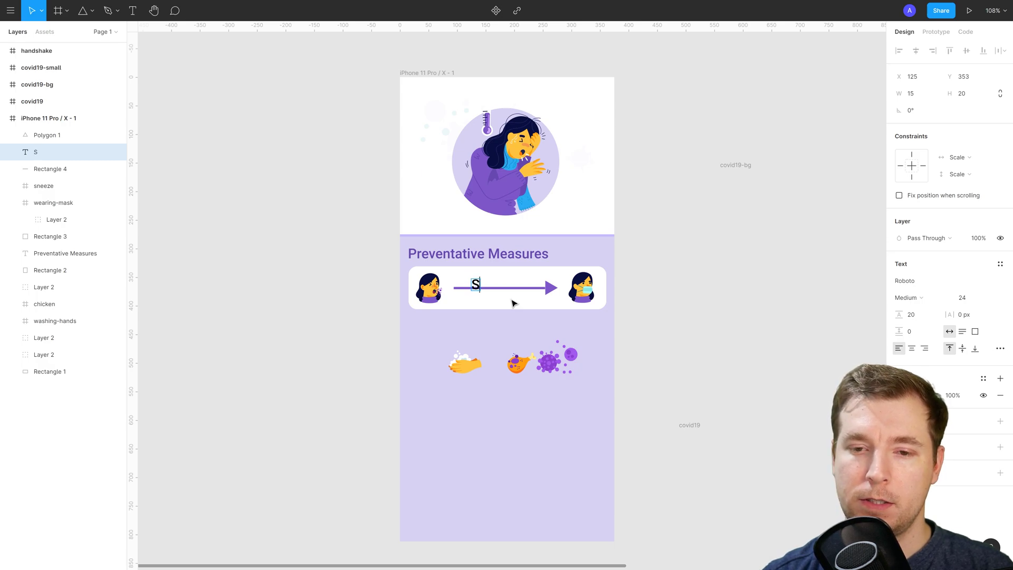
{"action": "key", "text": "ctrl+a"}
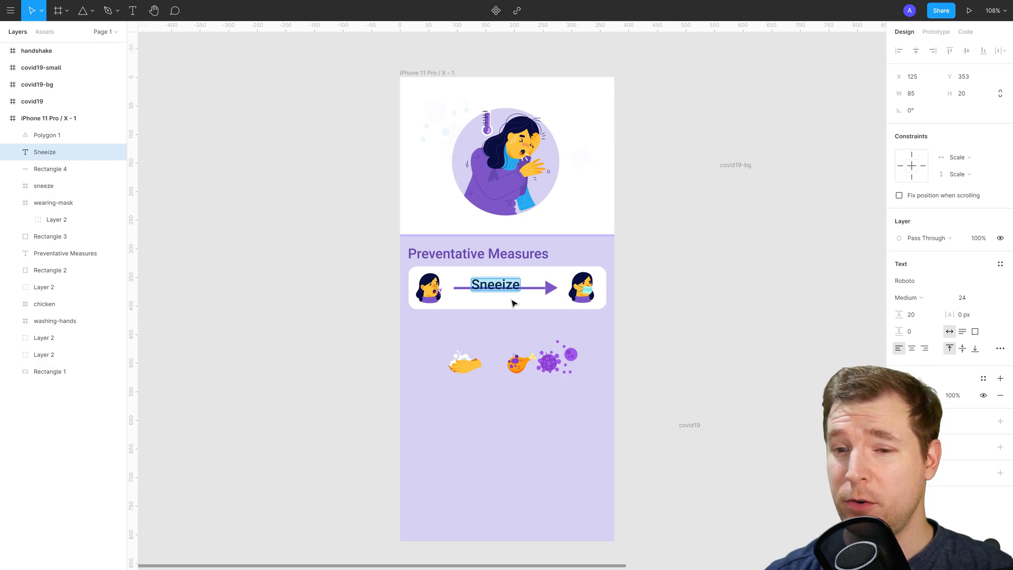
{"action": "type", "text": "Wear Face"}
Step: Color the "Wear Face Mask" text orange FF9E10 sampled from the chicken illustration and set its font size to 18
{"action": "key", "text": "ctrl+a"}
{"action": "left_click", "coordinate": [904, 395]}
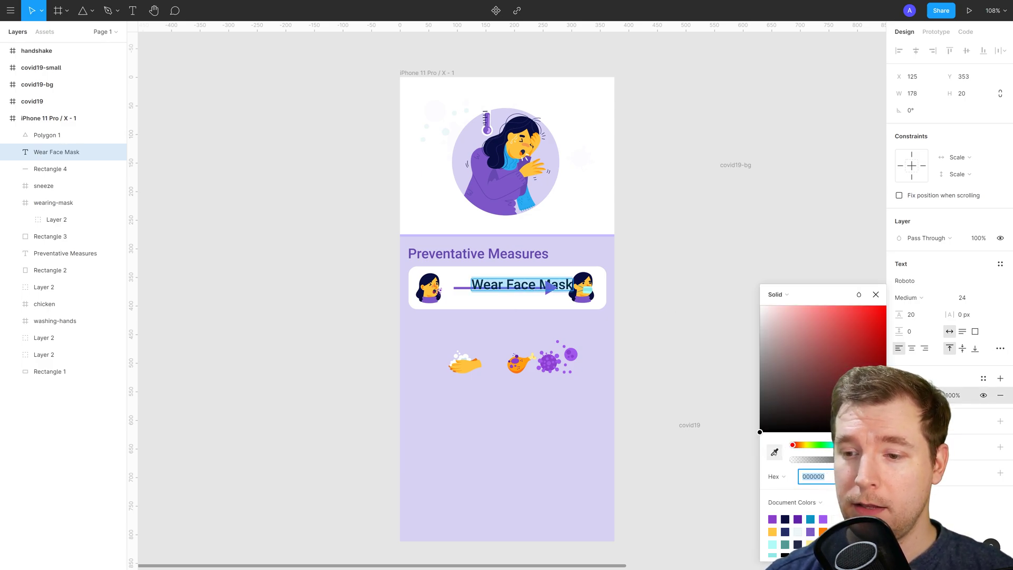
{"action": "left_click", "coordinate": [775, 453]}
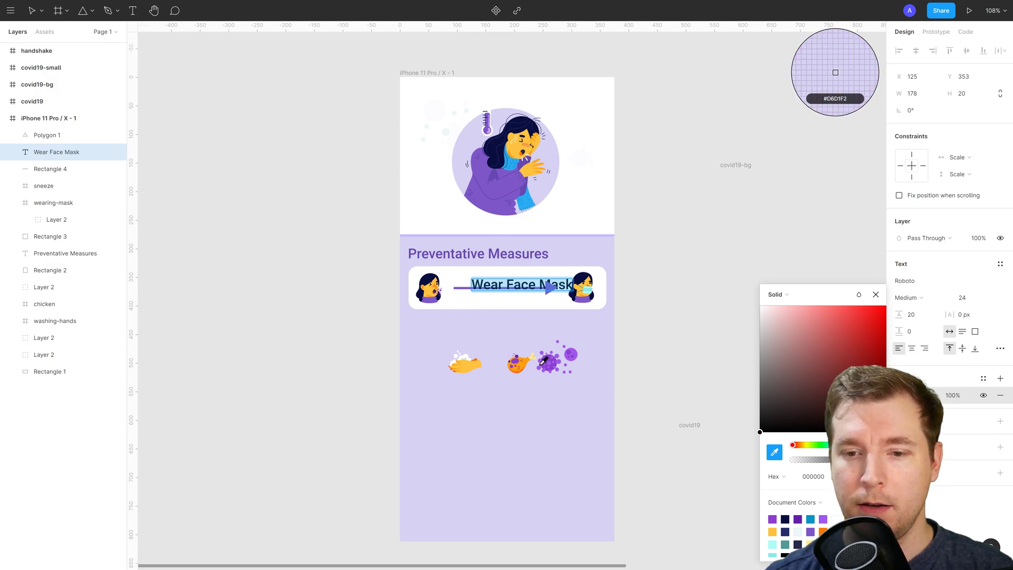
{"action": "left_click", "coordinate": [524, 372]}
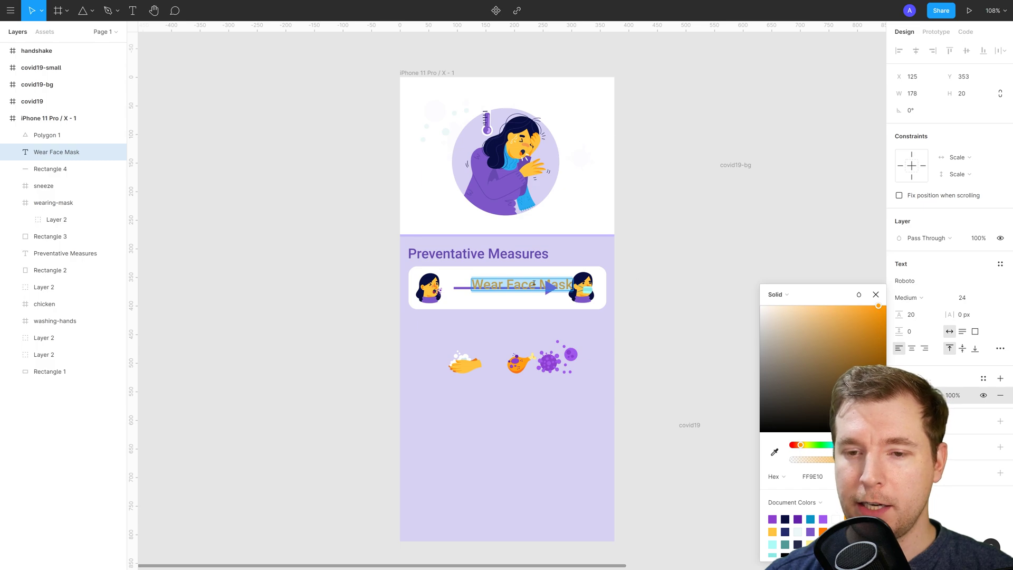
{"action": "left_click", "coordinate": [988, 298]}
{"action": "left_click", "coordinate": [966, 272]}
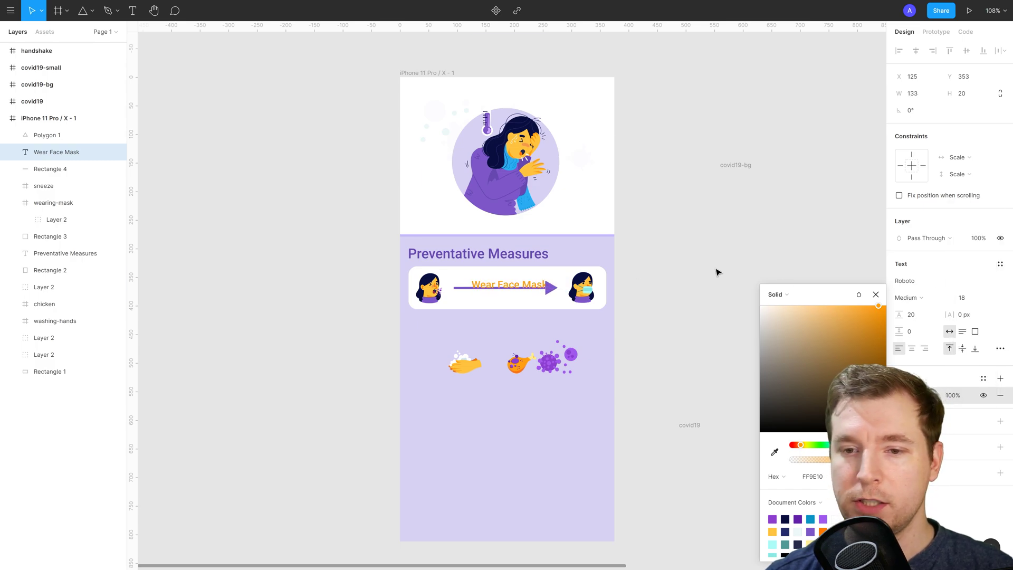
Step: Move the "Wear Face Mask" text just above the arrow, aligned with the arrow's start
{"action": "left_click_drag", "start_coordinate": [498, 287], "coordinate": [479, 281]}
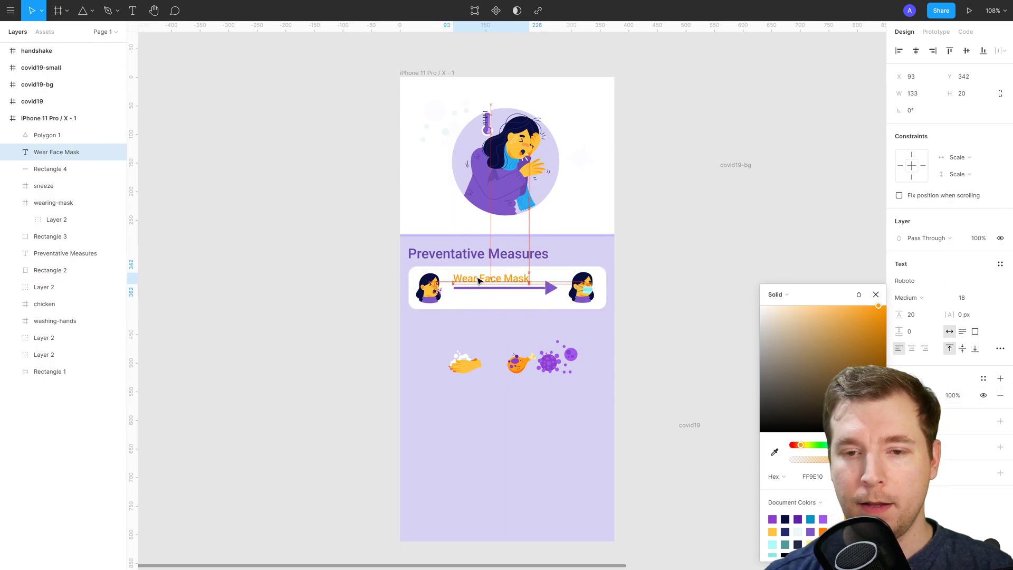
{"action": "left_click", "coordinate": [548, 302]}
{"action": "left_click", "coordinate": [519, 282]}
{"action": "left_click", "coordinate": [723, 240]}
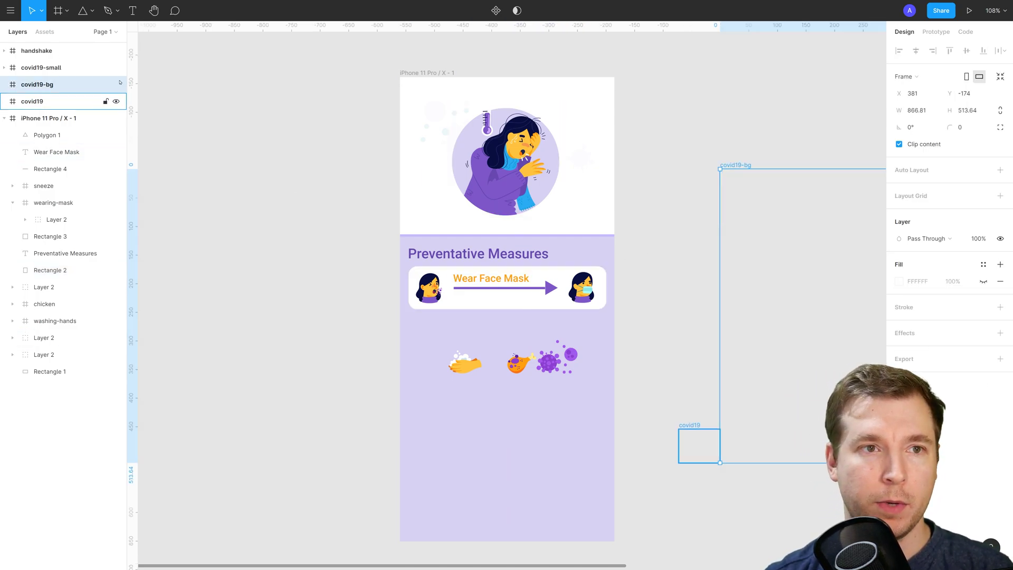
Step: Add the text "Stop the Spread" below the arrow
{"action": "key", "text": "t"}
{"action": "left_click", "coordinate": [456, 301]}
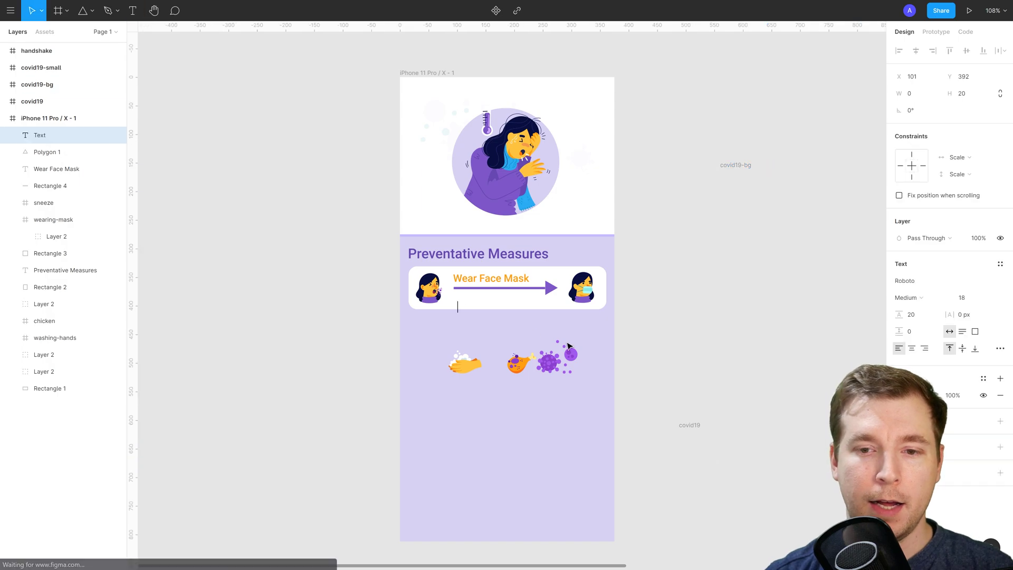
{"action": "type", "text": "Stop the Spread"}
Step: Style the "Stop the Spread" text in light gray BDBDBD, Regular weight, font size 14
{"action": "key", "text": "ctrl+a"}
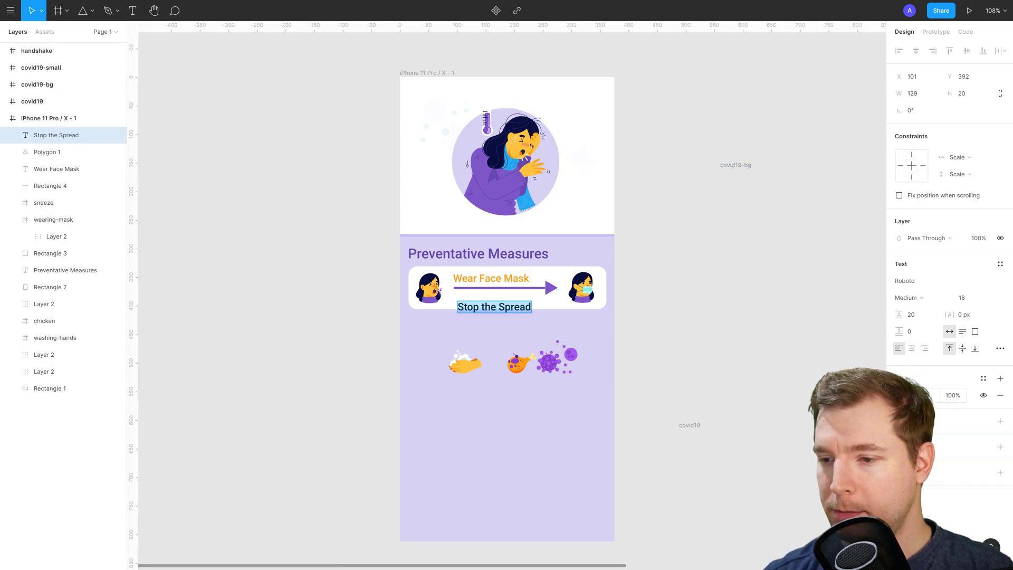
{"action": "left_click", "coordinate": [904, 396]}
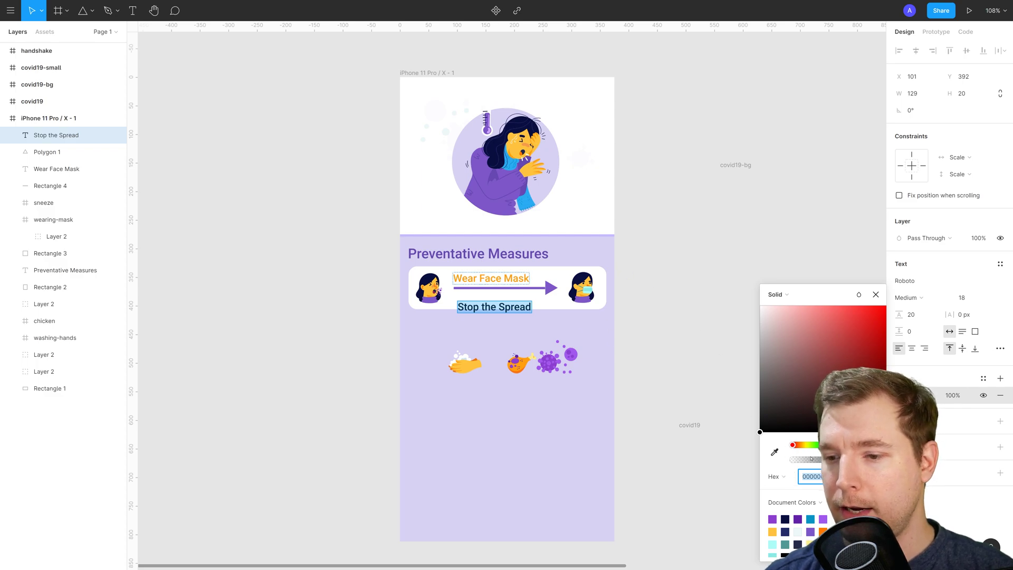
{"action": "left_click", "coordinate": [776, 321]}
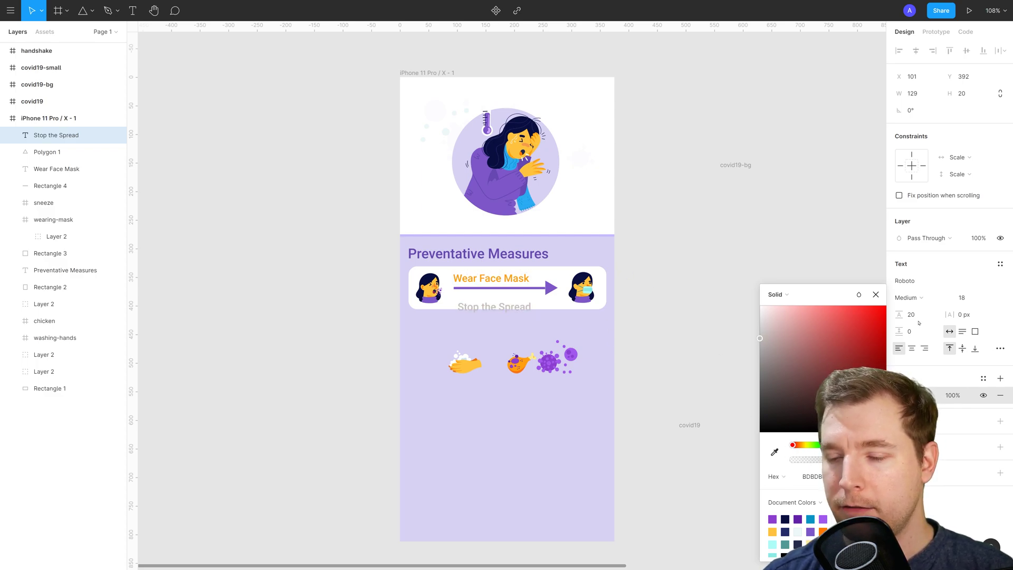
{"action": "left_click", "coordinate": [950, 297]}
{"action": "left_click", "coordinate": [944, 283]}
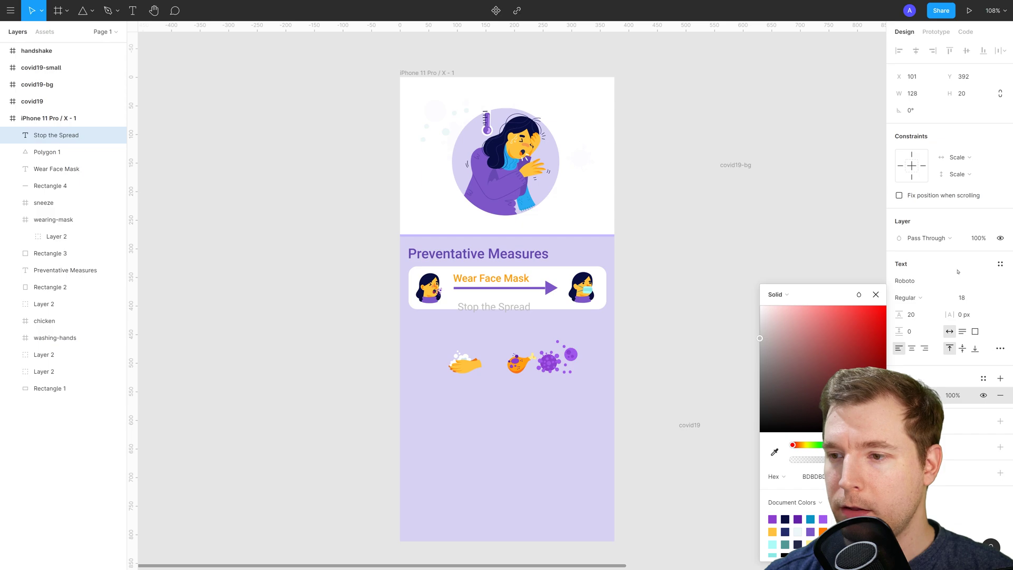
{"action": "left_click", "coordinate": [971, 302]}
{"action": "left_click", "coordinate": [972, 286]}
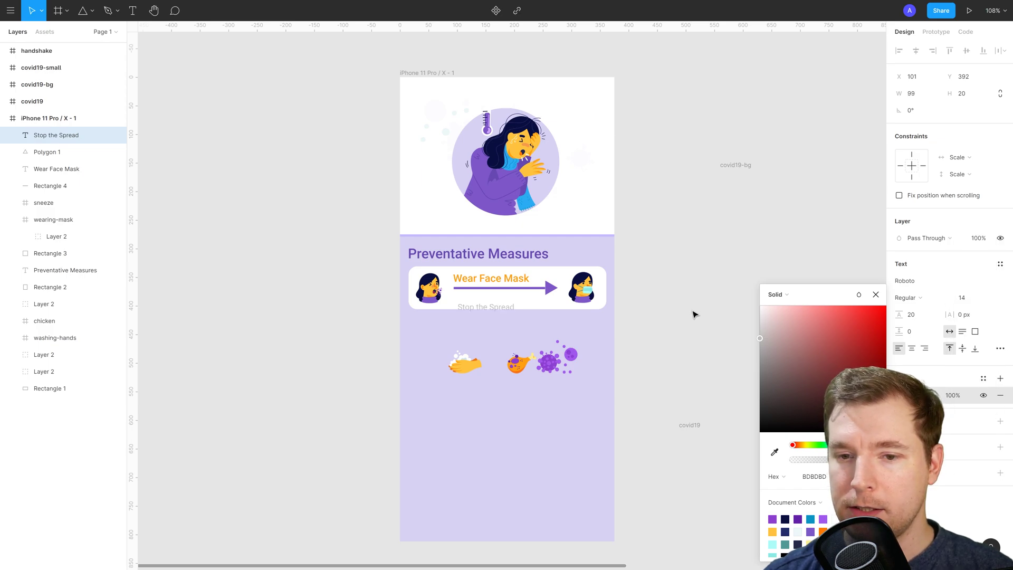
Step: Position the "Stop the Spread" caption inside the card just under the arrow, at about X 96, Y 374
{"action": "left_click_drag", "start_coordinate": [482, 310], "coordinate": [478, 300]}
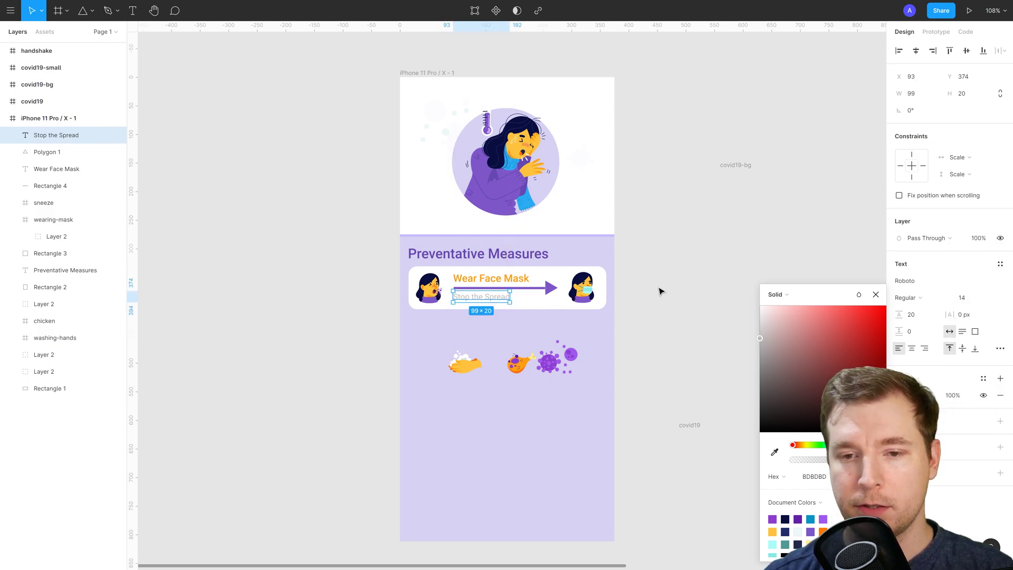
{"action": "left_click", "coordinate": [678, 279]}
{"action": "left_click", "coordinate": [479, 299]}
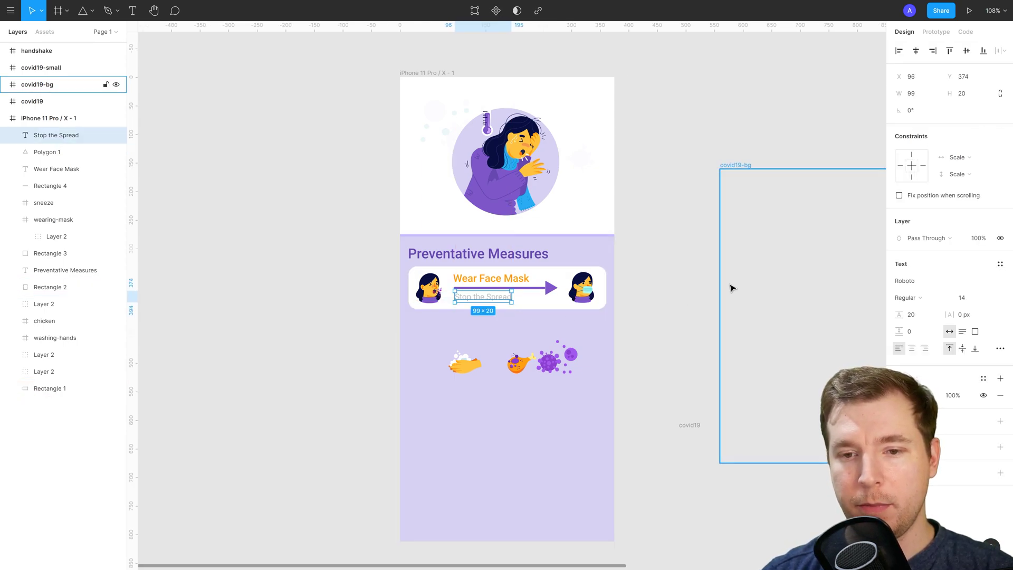
{"action": "left_click", "coordinate": [715, 307]}
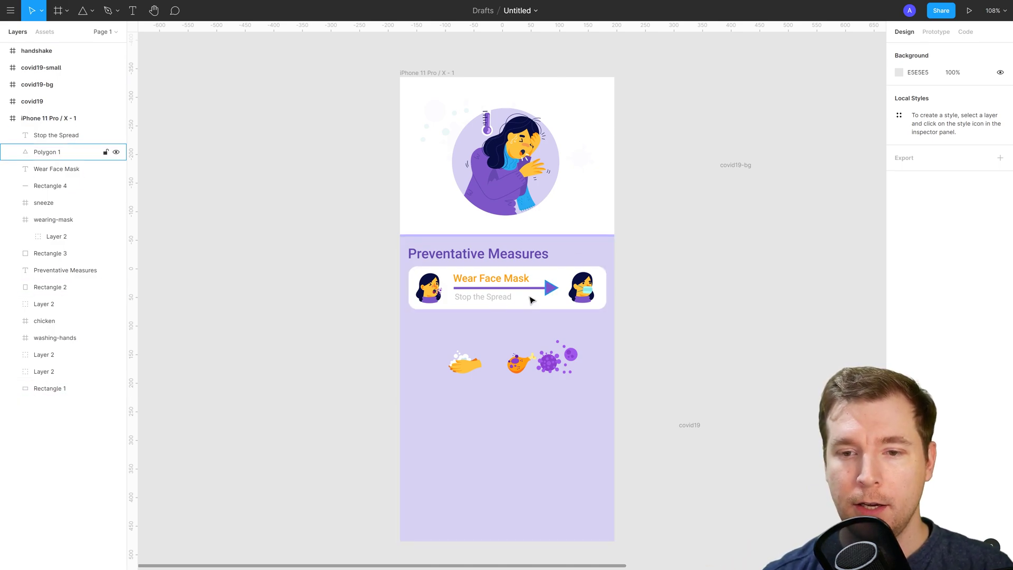
Step: Shift the arrow and both of its captions together slightly to the right, centering them between the two faces
{"action": "left_click", "coordinate": [491, 280]}
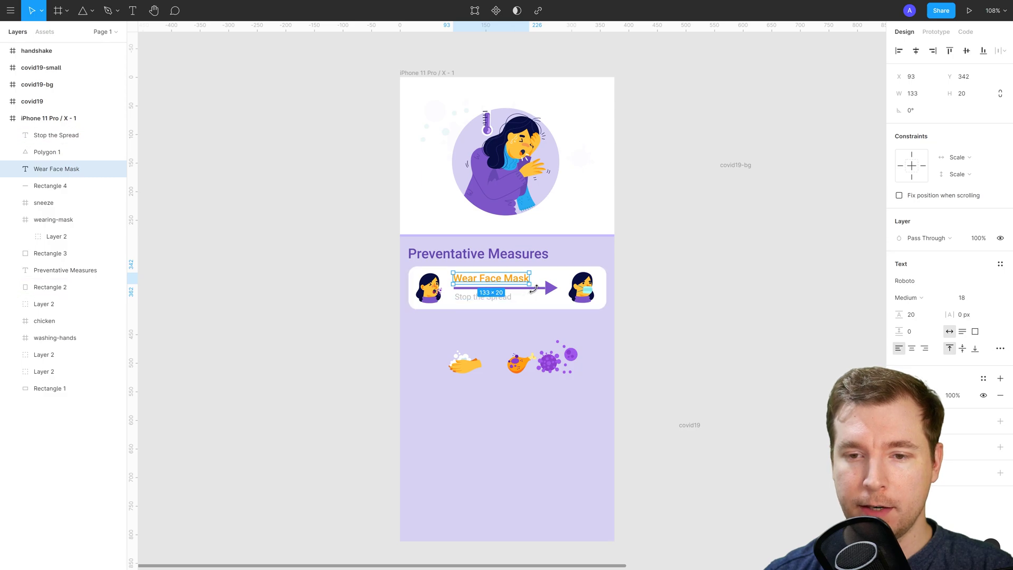
{"action": "left_click", "coordinate": [547, 289], "text": "shift"}
{"action": "left_click", "coordinate": [551, 288], "text": "shift"}
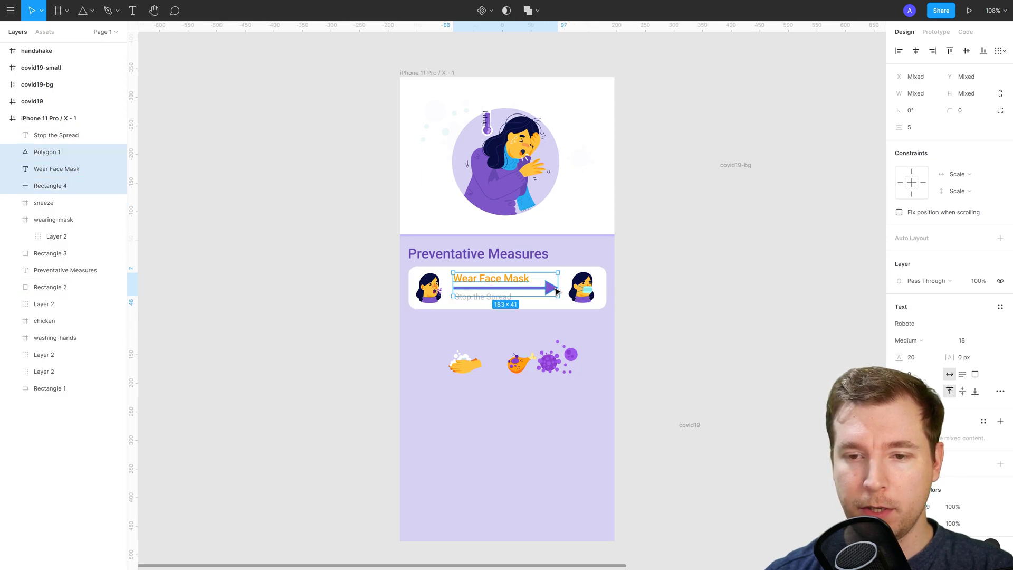
{"action": "left_click", "coordinate": [483, 298], "text": "shift"}
{"action": "left_click_drag", "start_coordinate": [509, 305], "coordinate": [512, 305]}
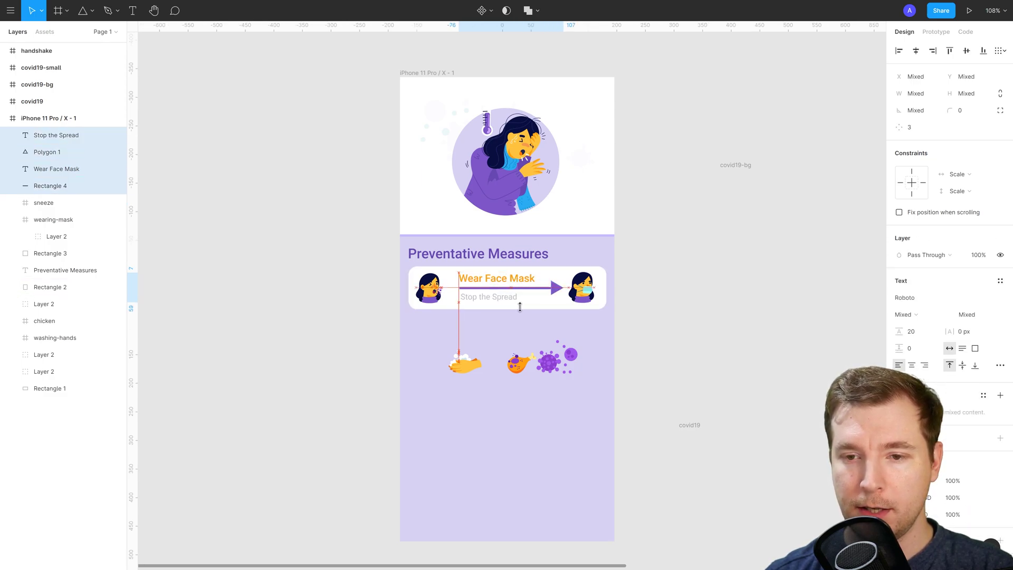
{"action": "left_click", "coordinate": [731, 308]}
{"action": "left_click", "coordinate": [681, 317]}
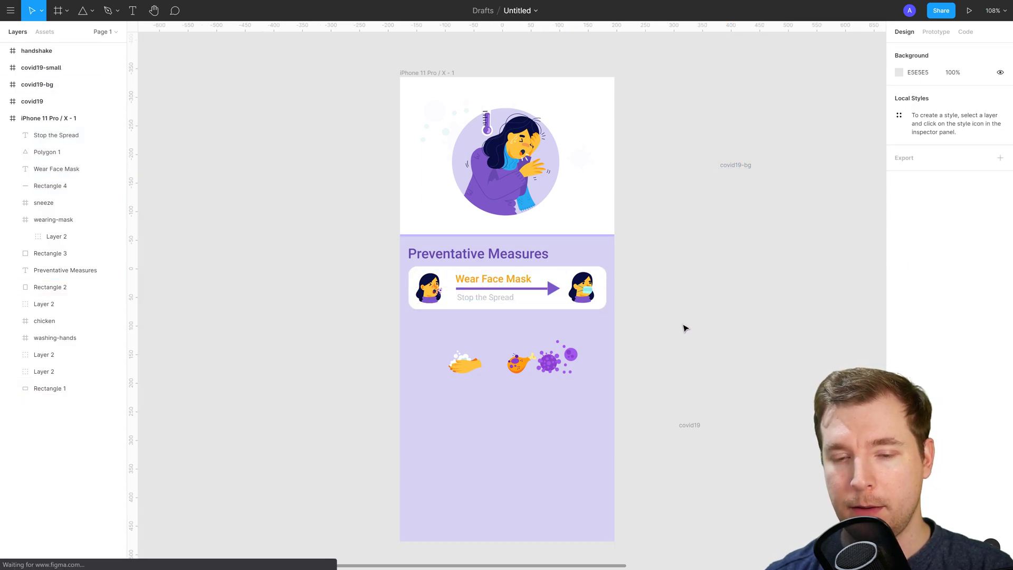
{"action": "left_click_drag", "start_coordinate": [386, 269], "coordinate": [603, 306]}
{"action": "left_click", "coordinate": [559, 335]}
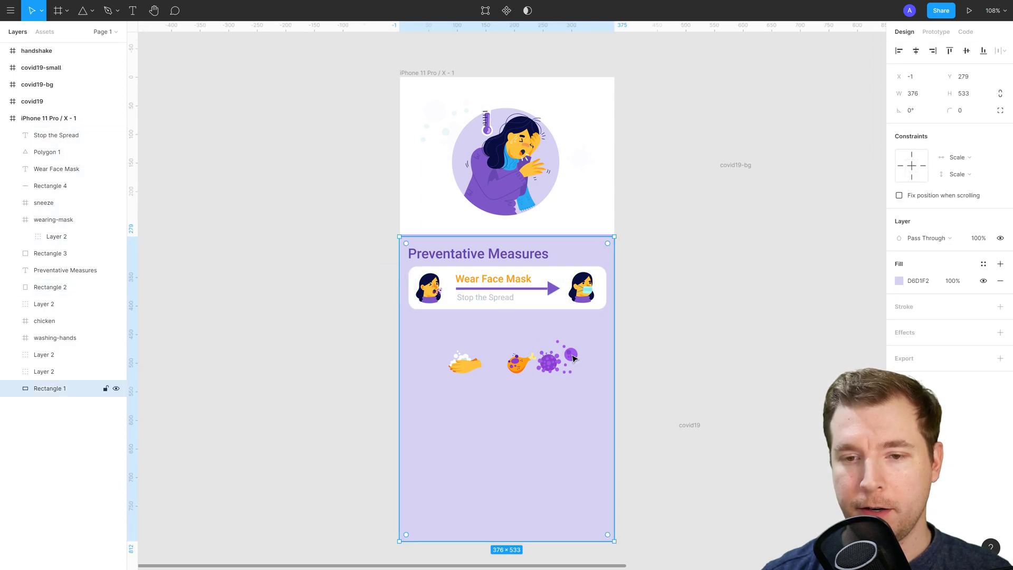
{"action": "left_click", "coordinate": [557, 304]}
{"action": "left_click", "coordinate": [428, 292], "text": "shift"}
{"action": "left_click", "coordinate": [493, 278], "text": "shift"}
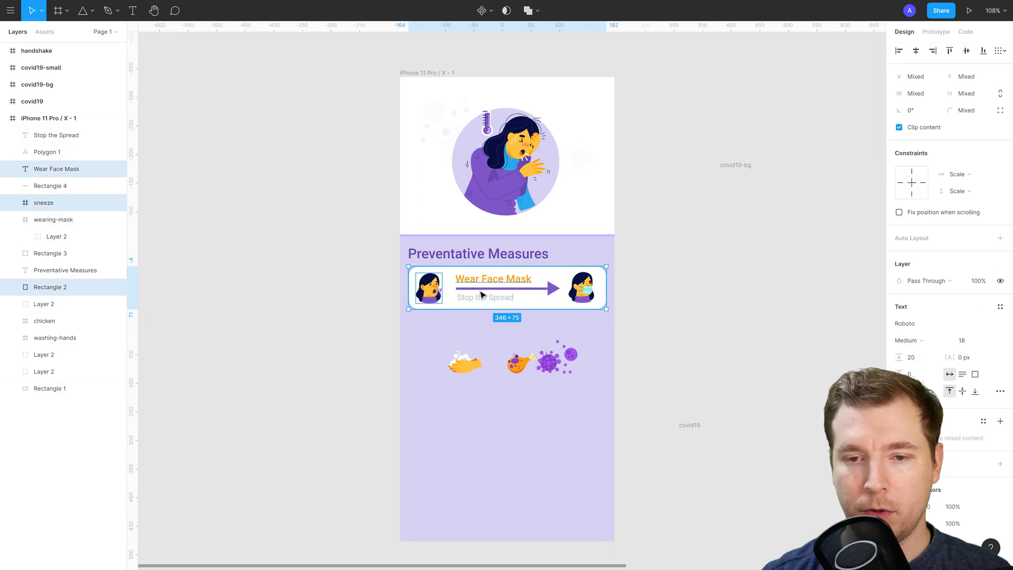
{"action": "left_click", "coordinate": [485, 297], "text": "shift"}
{"action": "left_click", "coordinate": [531, 290], "text": "shift"}
{"action": "left_click", "coordinate": [553, 289], "text": "shift"}
{"action": "left_click", "coordinate": [581, 288], "text": "shift"}
{"action": "mouse_move", "coordinate": [581, 287]}
{"action": "left_mouse_down"}
{"action": "mouse_move", "coordinate": [572, 335]}
{"action": "mouse_move", "coordinate": [570, 304]}
{"action": "left_mouse_up"}
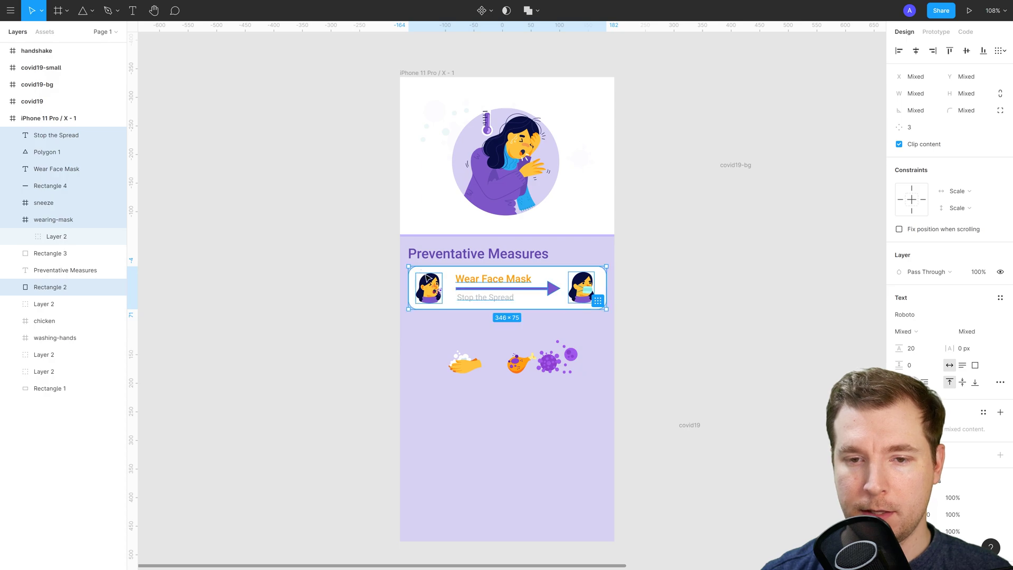
{"action": "key", "text": "Escape"}
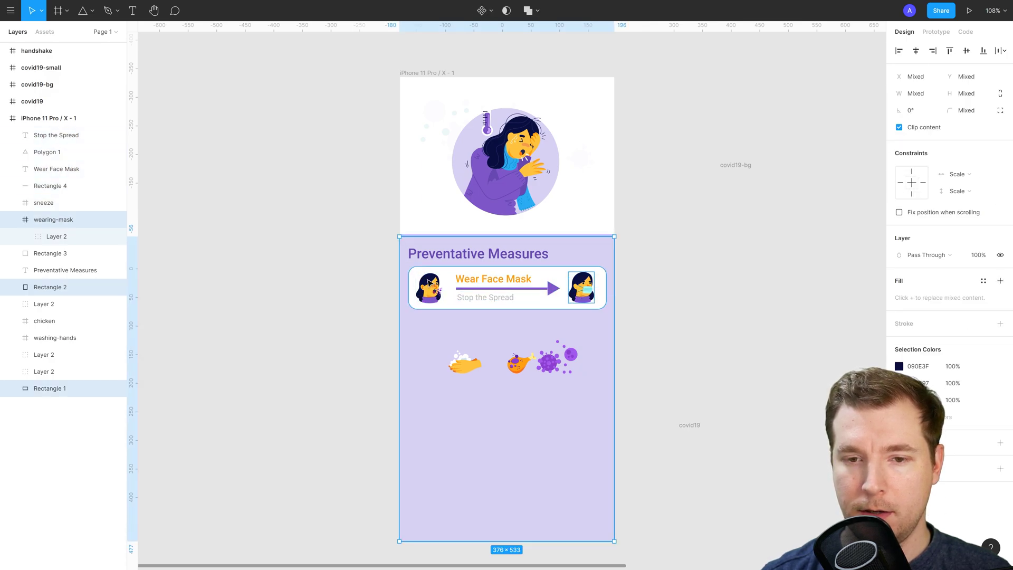
{"action": "left_click", "coordinate": [418, 275]}
{"action": "left_click", "coordinate": [449, 305], "text": "shift"}
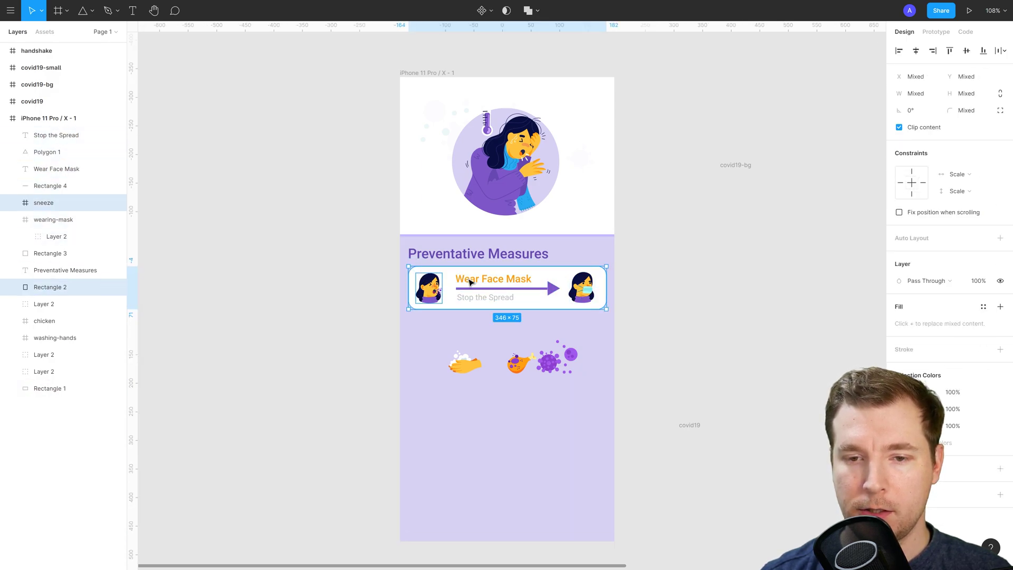
{"action": "left_click", "coordinate": [472, 289], "text": "shift"}
{"action": "left_click", "coordinate": [482, 298], "text": "shift"}
{"action": "left_click", "coordinate": [517, 279], "text": "shift"}
{"action": "left_click", "coordinate": [553, 288], "text": "shift"}
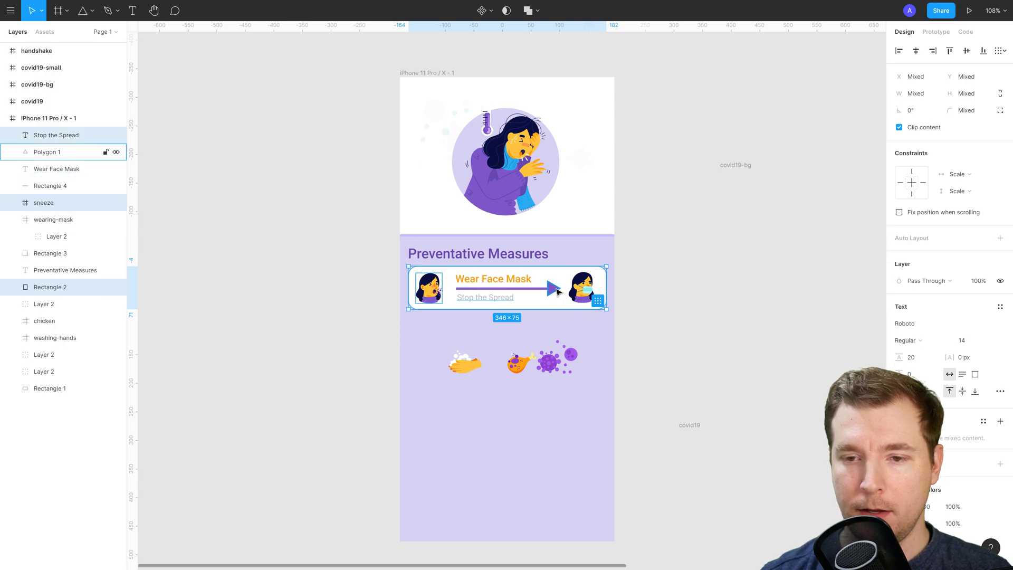
{"action": "left_click", "coordinate": [580, 287], "text": "shift"}
{"action": "left_click", "coordinate": [536, 292], "text": "shift"}
{"action": "left_click_drag", "start_coordinate": [554, 281], "coordinate": [556, 332]}
{"action": "left_click_drag", "start_coordinate": [490, 338], "coordinate": [489, 417]}
{"action": "key", "text": "Delete"}
Step: Move the washing-hands, chicken and virus illustrations together off the phone frame onto the empty canvas beside it
{"action": "left_click", "coordinate": [458, 364]}
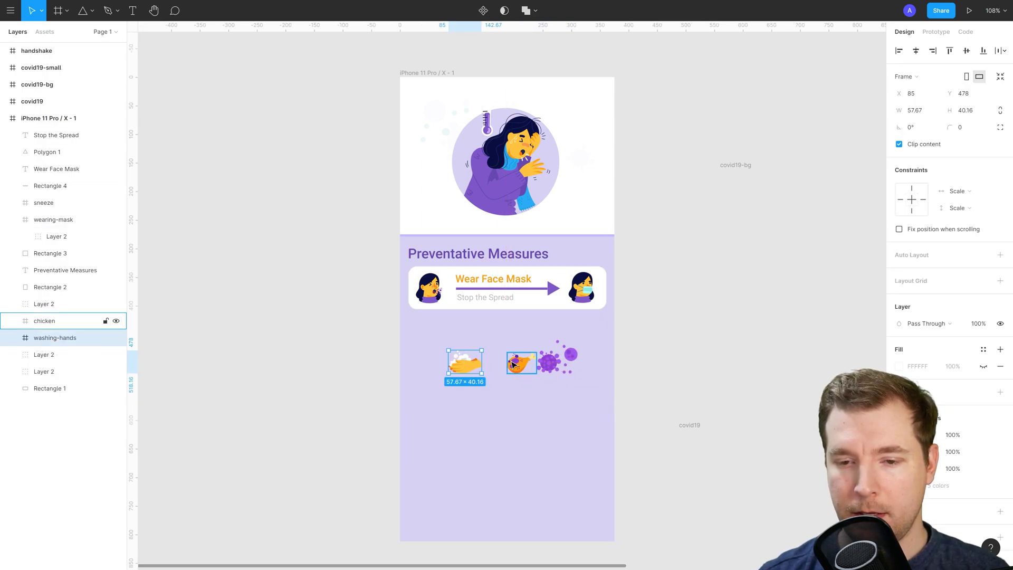
{"action": "left_click", "coordinate": [521, 363], "text": "shift"}
{"action": "left_click", "coordinate": [552, 363], "text": "shift"}
{"action": "left_click_drag", "start_coordinate": [571, 365], "coordinate": [829, 357]}
{"action": "left_click", "coordinate": [492, 359]}
Step: Duplicate the Wear Face Mask card with its faces, arrow and captions, and place the copy directly below the original
{"action": "left_click", "coordinate": [429, 287]}
{"action": "left_click", "coordinate": [449, 305], "text": "shift"}
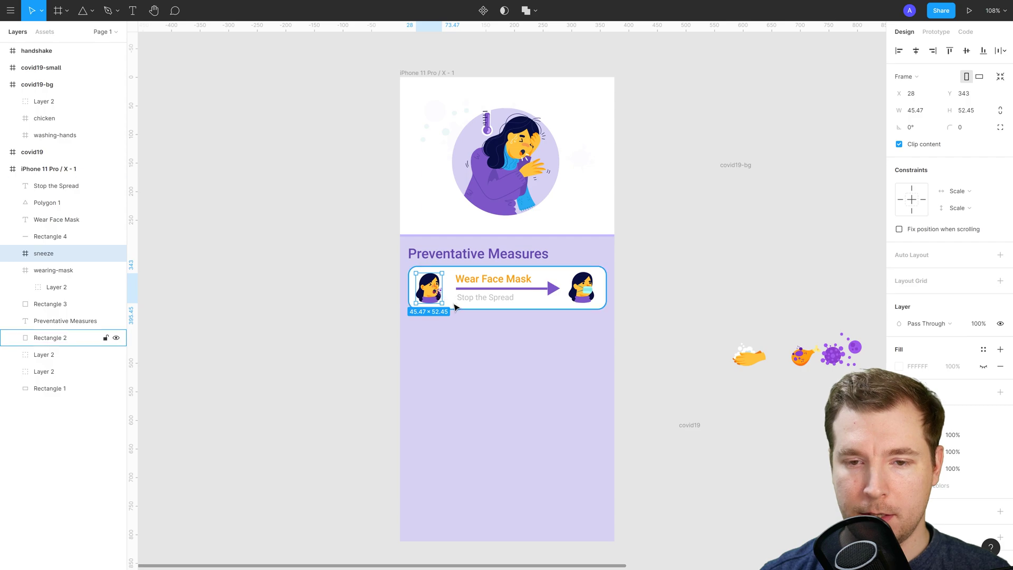
{"action": "left_click", "coordinate": [484, 298], "text": "shift"}
{"action": "left_click", "coordinate": [476, 291], "text": "shift"}
{"action": "left_click", "coordinate": [488, 289], "text": "shift"}
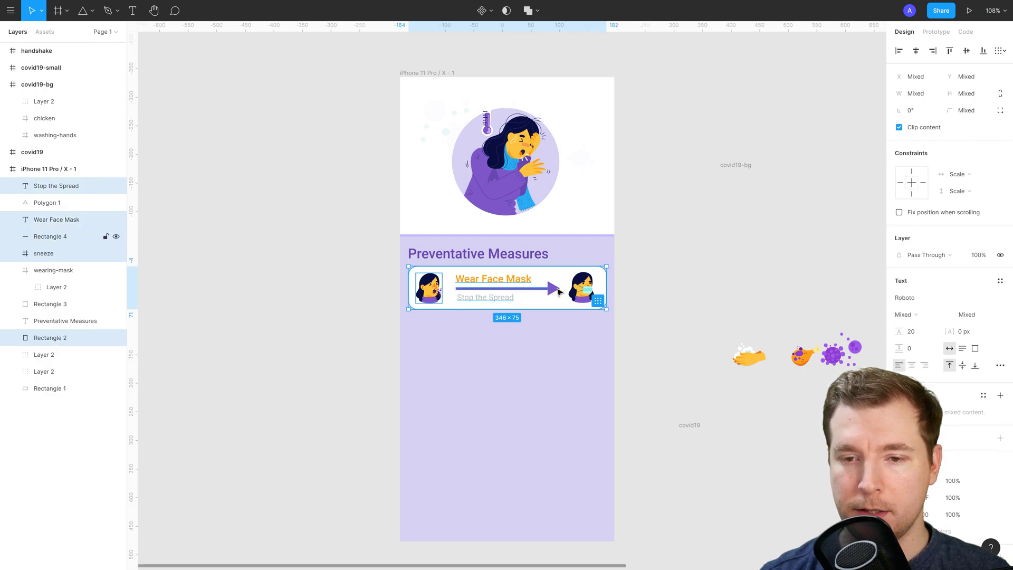
{"action": "left_click", "coordinate": [552, 289], "text": "shift"}
{"action": "left_click", "coordinate": [590, 298], "text": "shift"}
{"action": "left_click_drag", "start_coordinate": [562, 281], "coordinate": [560, 330]}
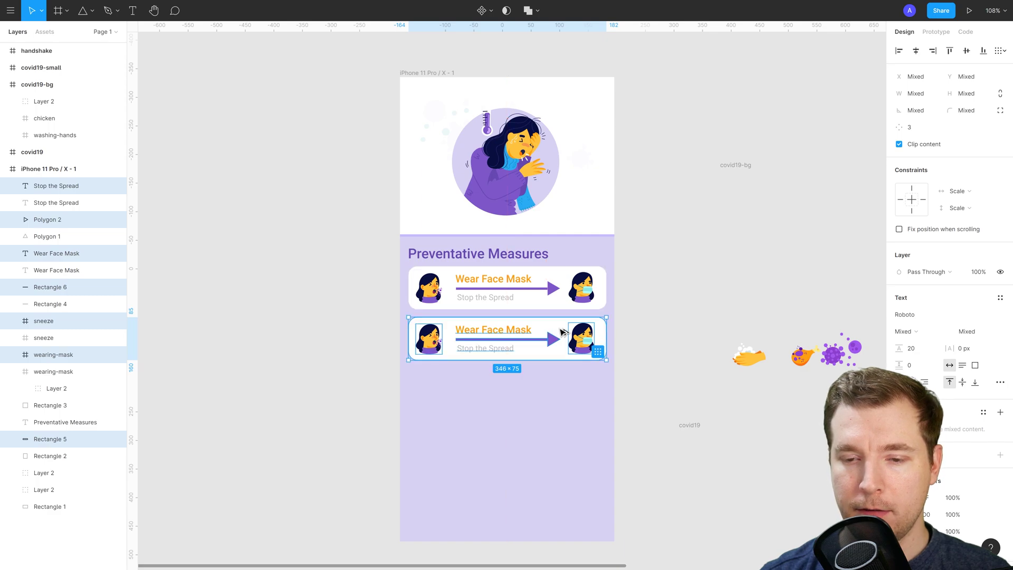
{"action": "left_click", "coordinate": [750, 243]}
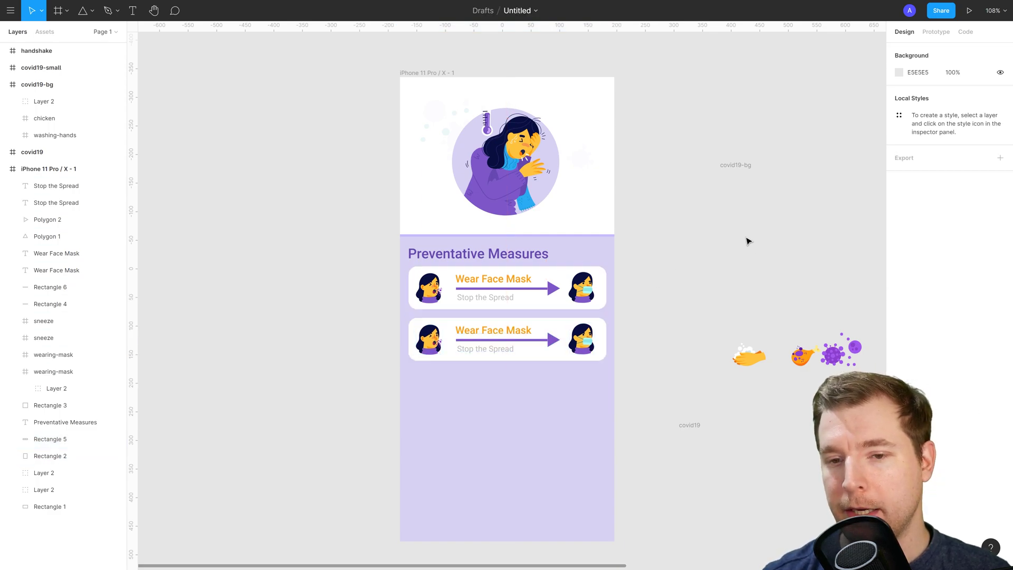
Step: Change the second card's captions to "Wash your Hands" above the arrow and "Keep Clean" below it
{"action": "double_click", "coordinate": [479, 331]}
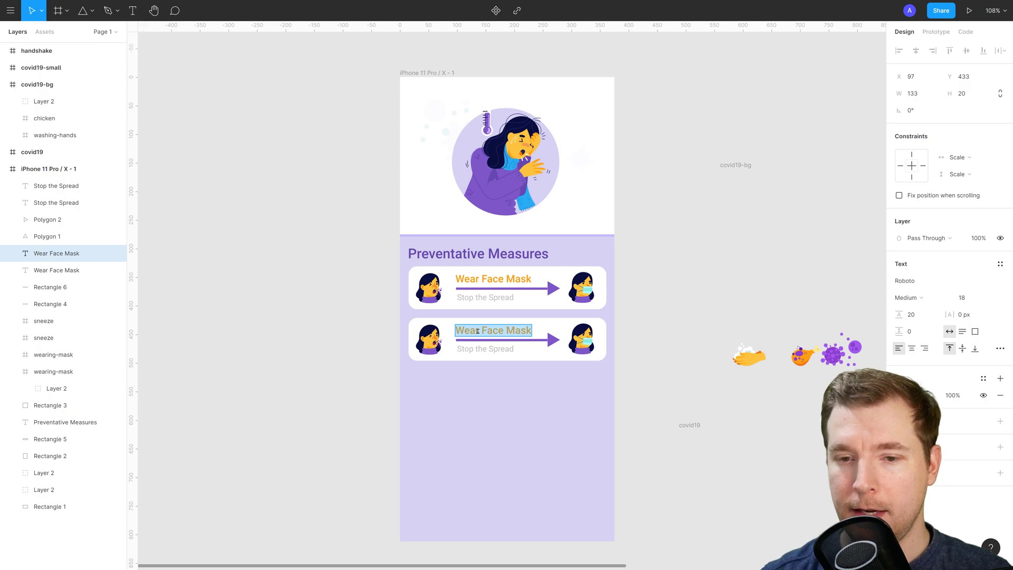
{"action": "type", "text": "Wash your"}
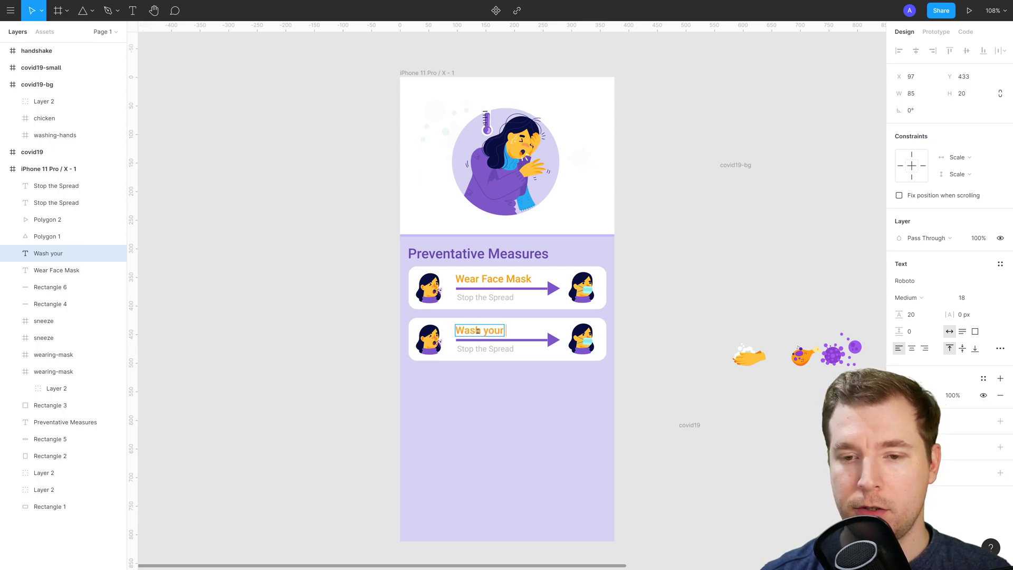
{"action": "key", "text": "Escape"}
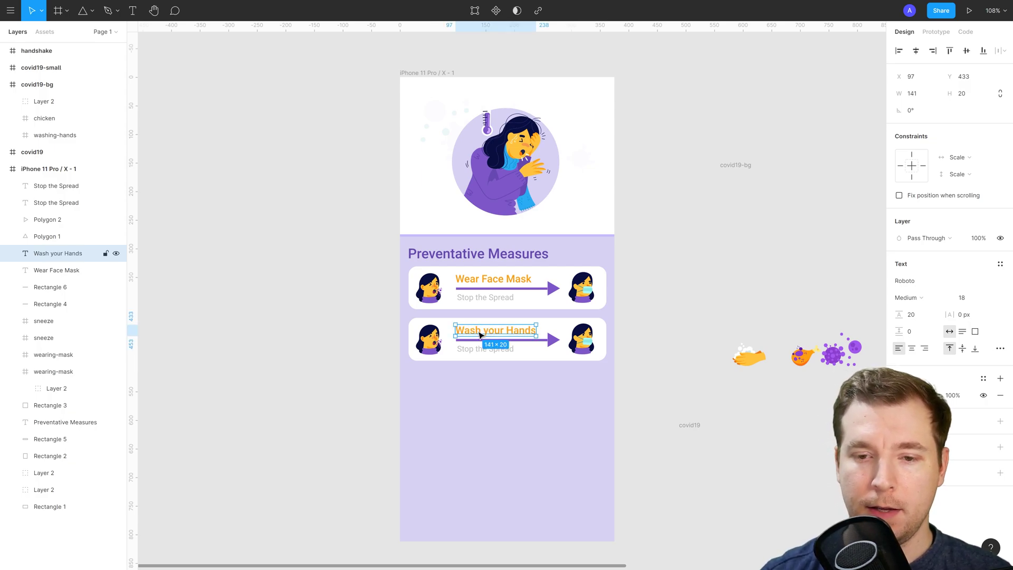
{"action": "double_click", "coordinate": [484, 351]}
{"action": "type", "text": "Keep Clean"}
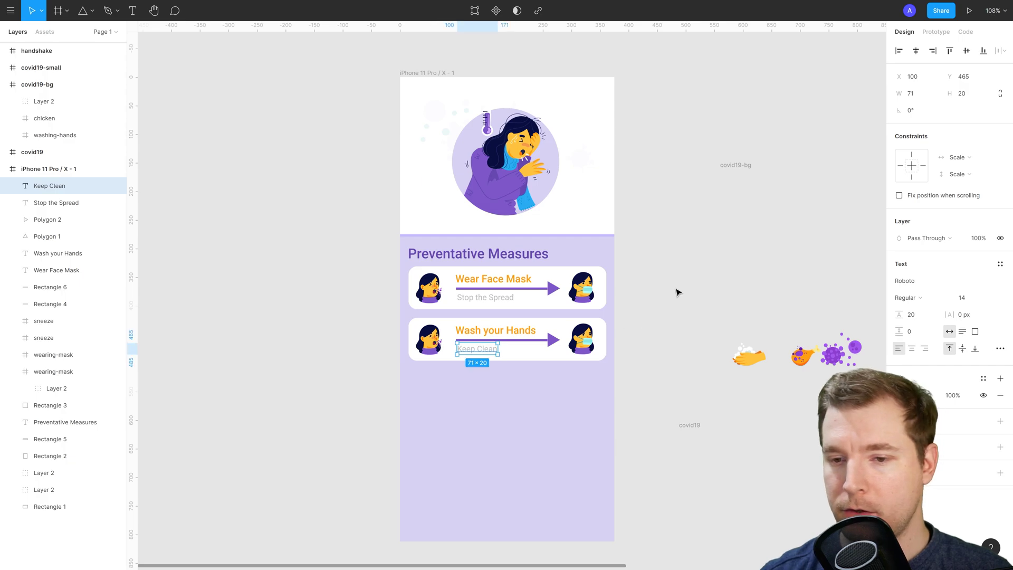
Step: Replace the sneezing face in the Wash your Hands card with the virus illustration at about X 28, Y 434
{"action": "left_click", "coordinate": [437, 349]}
{"action": "key", "text": "Delete"}
{"action": "left_click", "coordinate": [836, 350]}
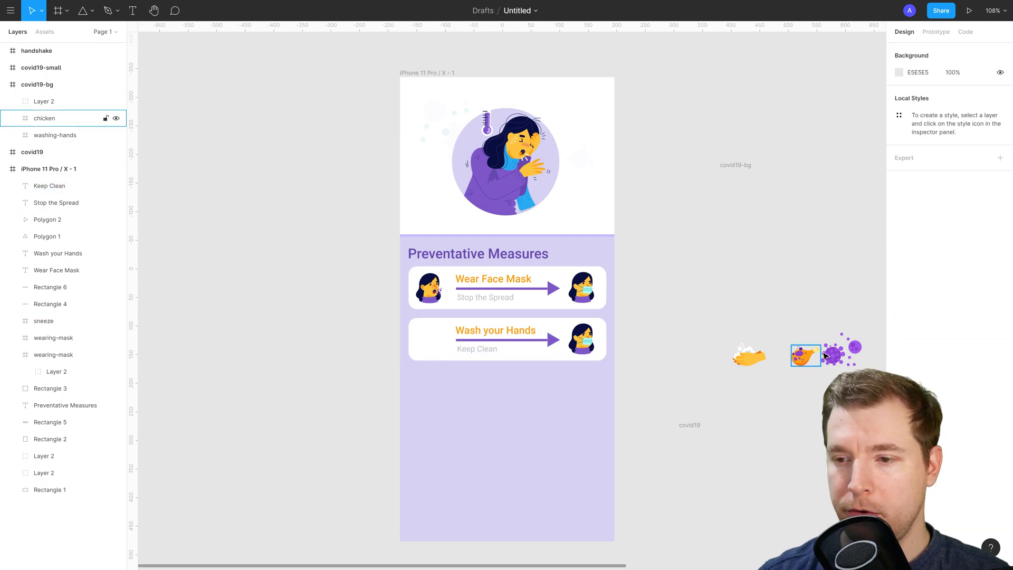
{"action": "left_click_drag", "start_coordinate": [837, 349], "coordinate": [432, 340]}
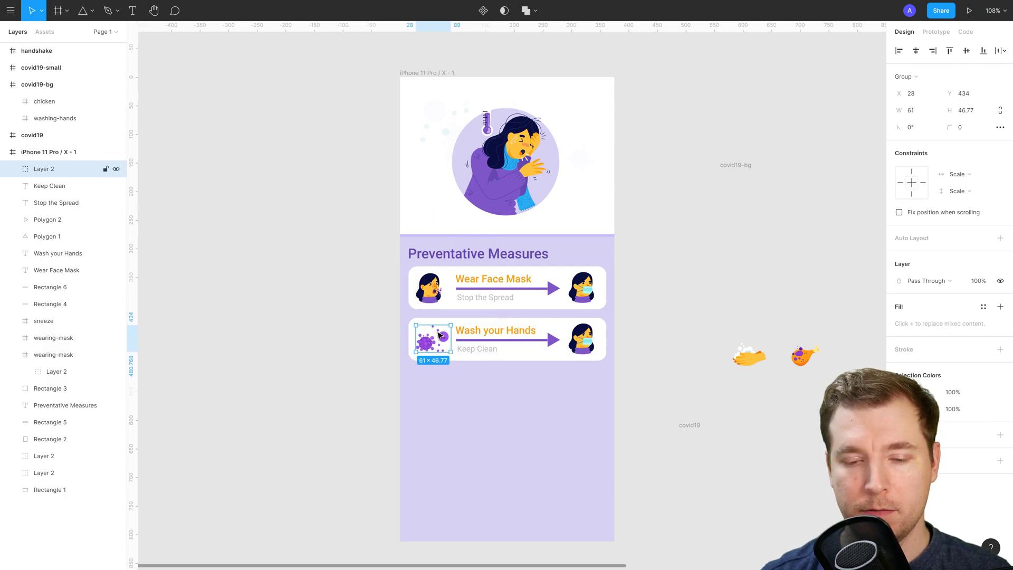
{"action": "left_click", "coordinate": [656, 324]}
Step: Replace the masked face in the Wash your Hands card with the washing-hands illustration, just past the arrowhead
{"action": "left_click", "coordinate": [583, 337]}
{"action": "key", "text": "Delete"}
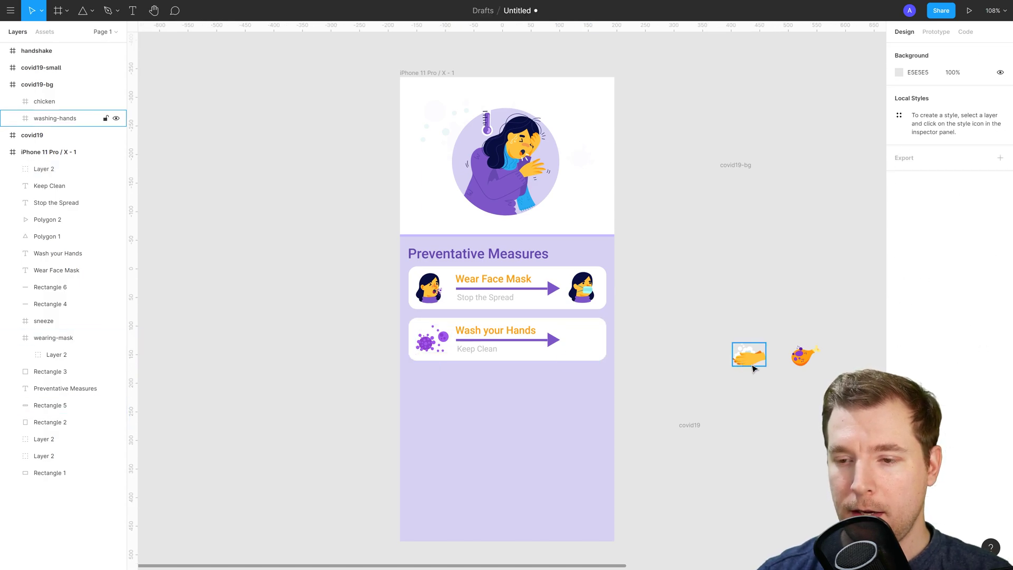
{"action": "left_click_drag", "start_coordinate": [754, 364], "coordinate": [588, 343]}
{"action": "left_click", "coordinate": [675, 341]}
{"action": "left_click", "coordinate": [668, 328]}
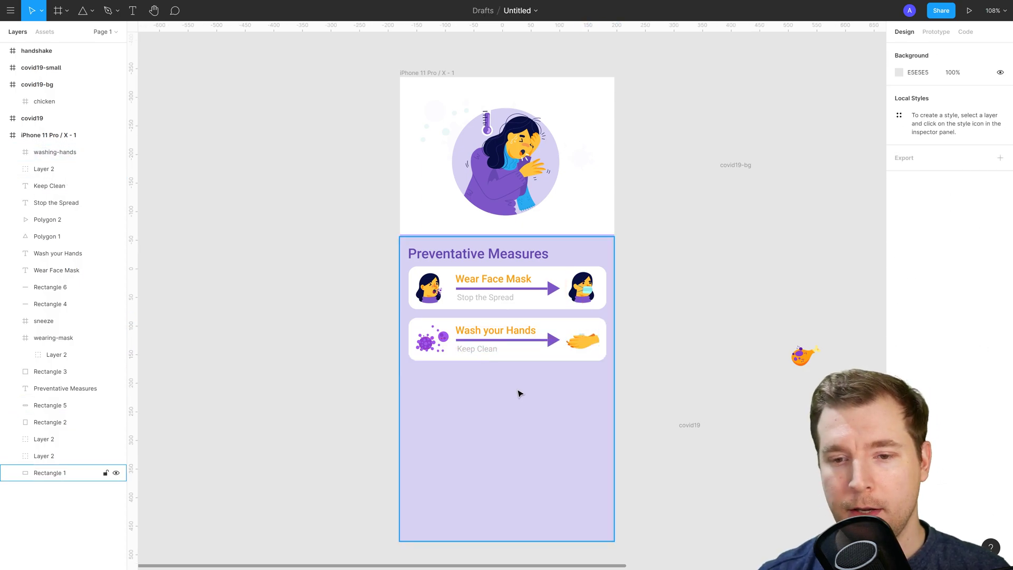
Step: Delete the thin light purple strip along the upper edge of the Preventative Measures section
{"action": "left_click", "coordinate": [561, 452]}
{"action": "left_click", "coordinate": [723, 321]}
{"action": "left_click", "coordinate": [483, 241]}
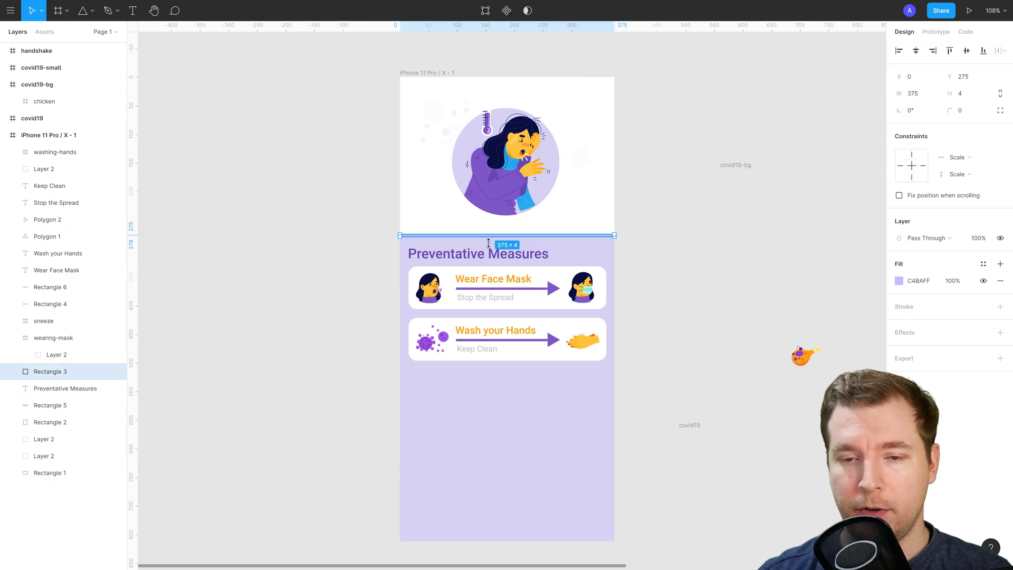
{"action": "left_click", "coordinate": [731, 274]}
{"action": "left_click", "coordinate": [606, 236]}
{"action": "key", "text": "Delete"}
{"action": "left_click", "coordinate": [607, 245]}
{"action": "left_click", "coordinate": [770, 234]}
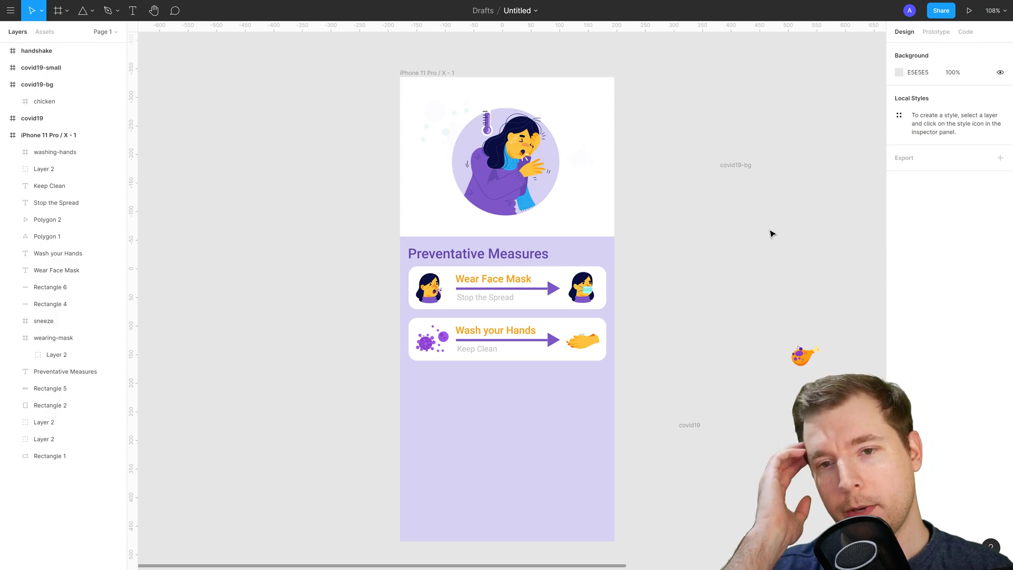
Step: Shorten the purple Preventative Measures background to a height of about 241 so it ends just below the second card
{"action": "left_click_drag", "start_coordinate": [662, 225], "coordinate": [373, 335]}
{"action": "left_click", "coordinate": [319, 366]}
{"action": "left_click", "coordinate": [523, 530]}
{"action": "left_click_drag", "start_coordinate": [506, 544], "coordinate": [500, 369]}
{"action": "left_click", "coordinate": [502, 429]}
{"action": "left_click", "coordinate": [504, 371]}
{"action": "left_click", "coordinate": [474, 375]}
{"action": "left_click", "coordinate": [521, 372]}
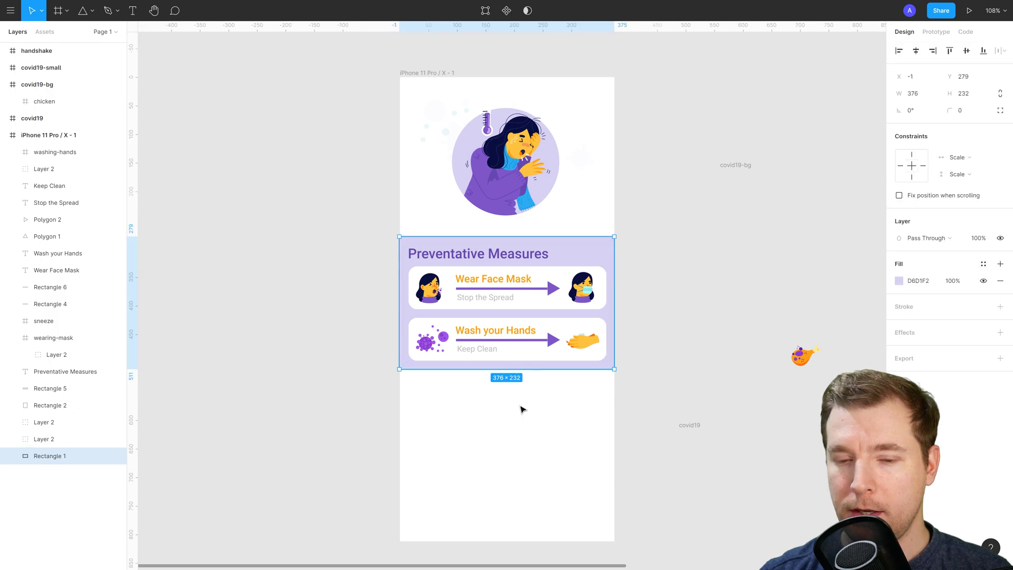
{"action": "left_click", "coordinate": [522, 410]}
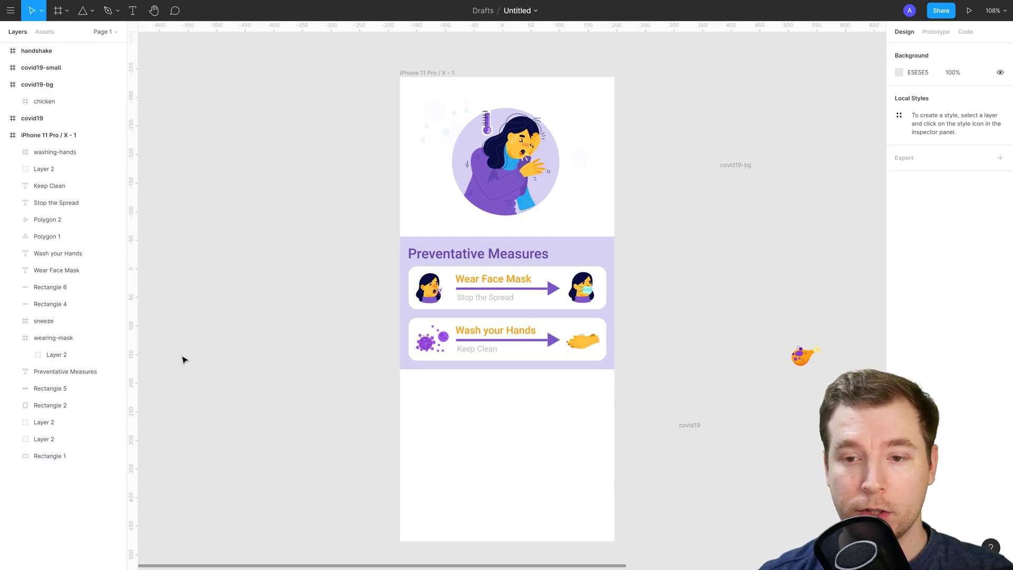
{"action": "left_click", "coordinate": [420, 372]}
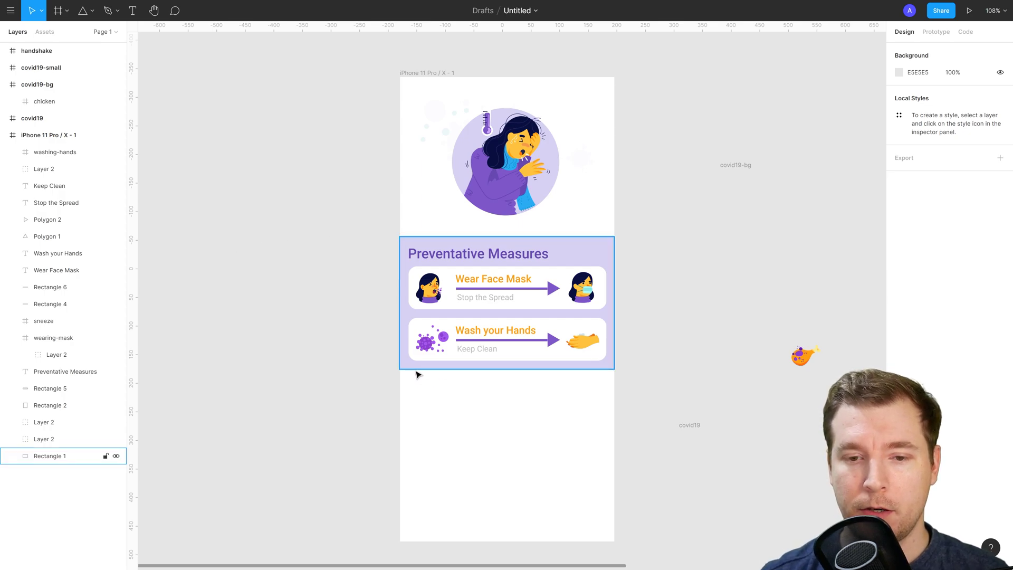
{"action": "left_click_drag", "start_coordinate": [429, 373], "coordinate": [429, 379]}
{"action": "left_click", "coordinate": [627, 391]}
Step: Duplicate the whole Preventative Measures section with its heading and both cards, placing the copy directly beneath at about Y 523
{"action": "left_click_drag", "start_coordinate": [629, 388], "coordinate": [373, 235]}
{"action": "left_click_drag", "start_coordinate": [463, 278], "coordinate": [465, 389]}
{"action": "left_click", "coordinate": [618, 367]}
Step: Recolor the duplicated section's background to pale cream FFF2D6, starting from an orange sampled from the artwork
{"action": "left_click", "coordinate": [599, 385]}
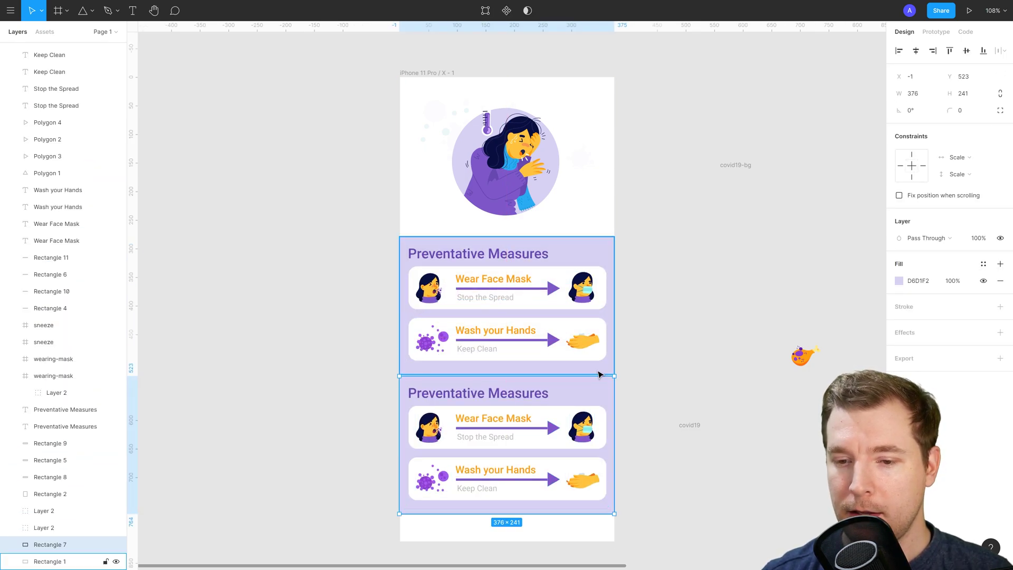
{"action": "left_click", "coordinate": [900, 280]}
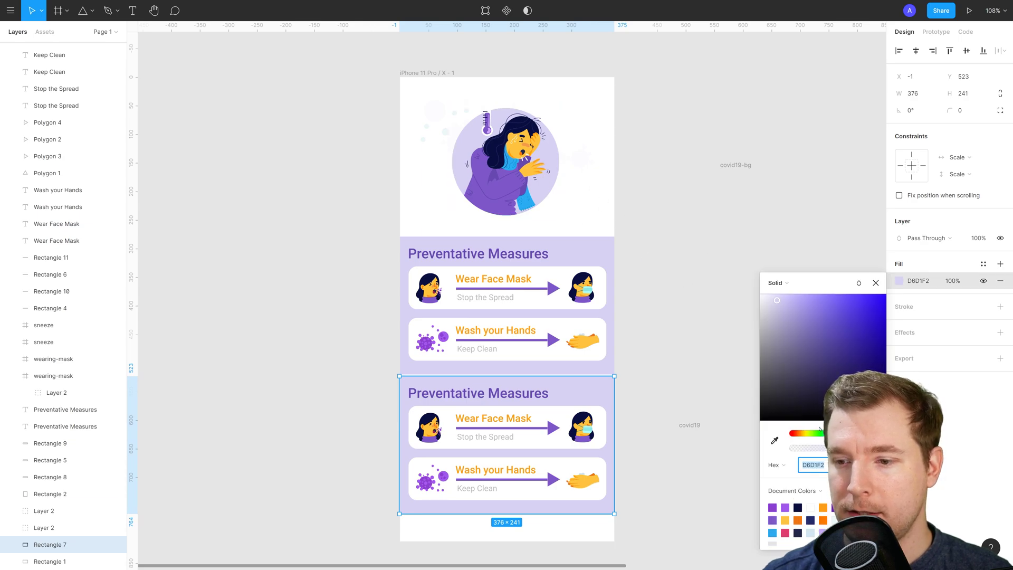
{"action": "left_click", "coordinate": [776, 441]}
{"action": "left_click", "coordinate": [592, 330]}
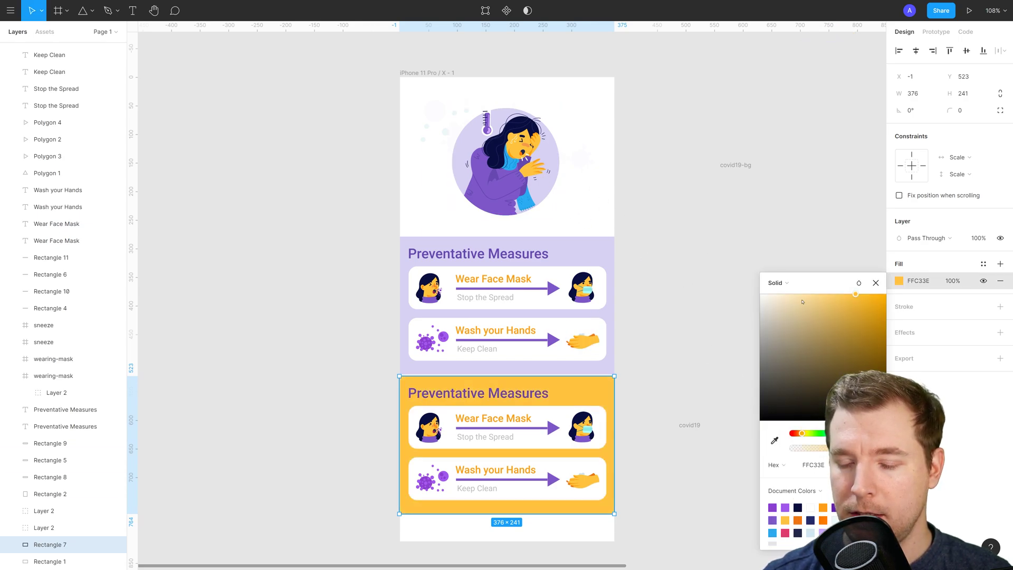
{"action": "left_click", "coordinate": [776, 299]}
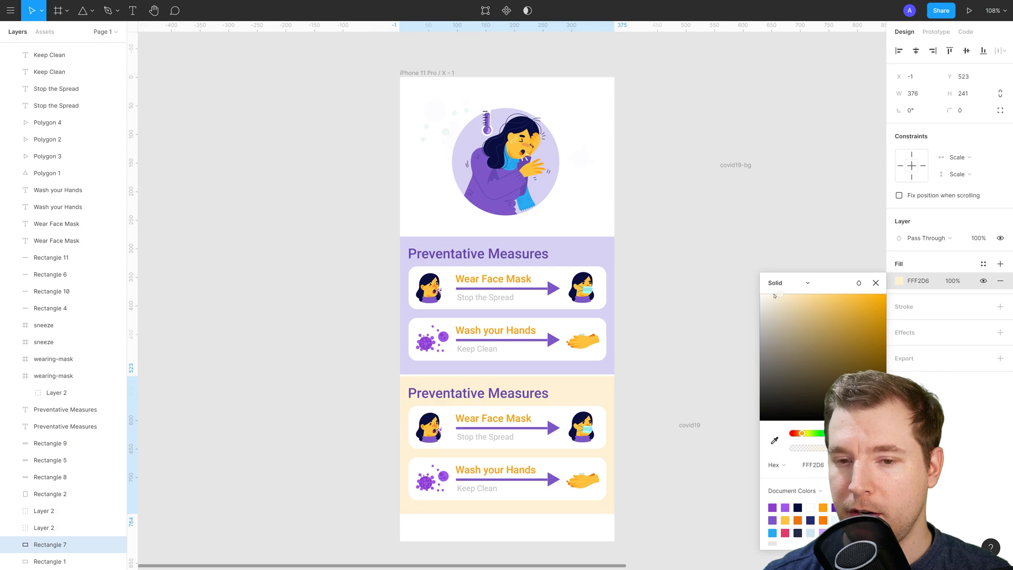
{"action": "left_click", "coordinate": [634, 380]}
Step: Recolor the duplicated section's "Preventative Measures" heading with the dark orange document color
{"action": "left_click", "coordinate": [500, 401]}
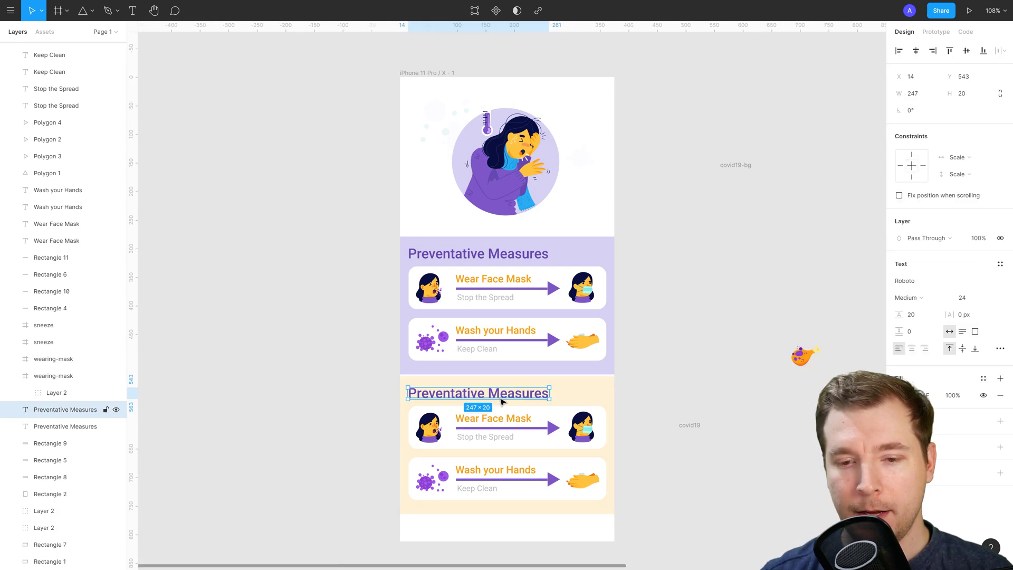
{"action": "left_click", "coordinate": [900, 395]}
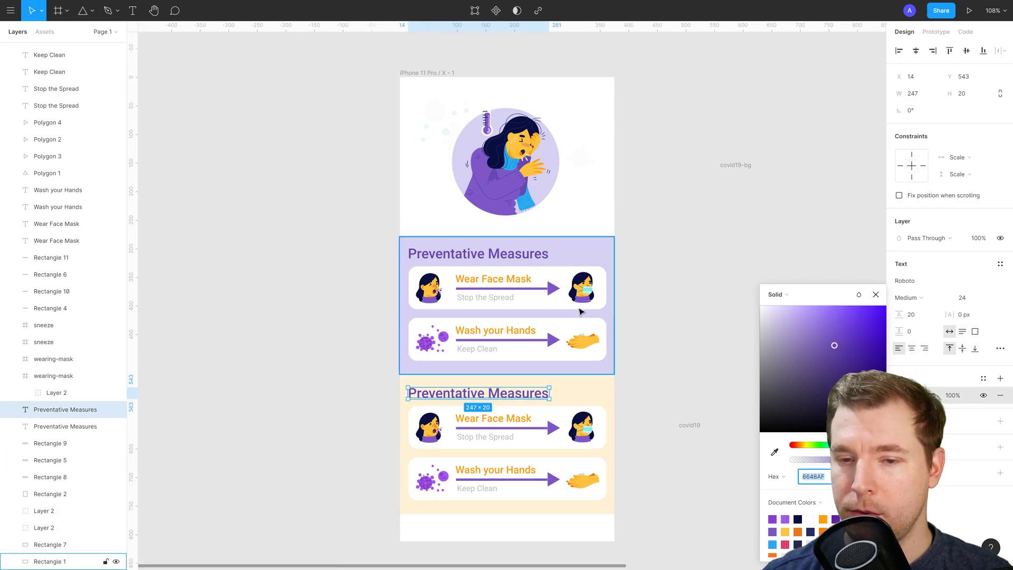
{"action": "left_click", "coordinate": [775, 453]}
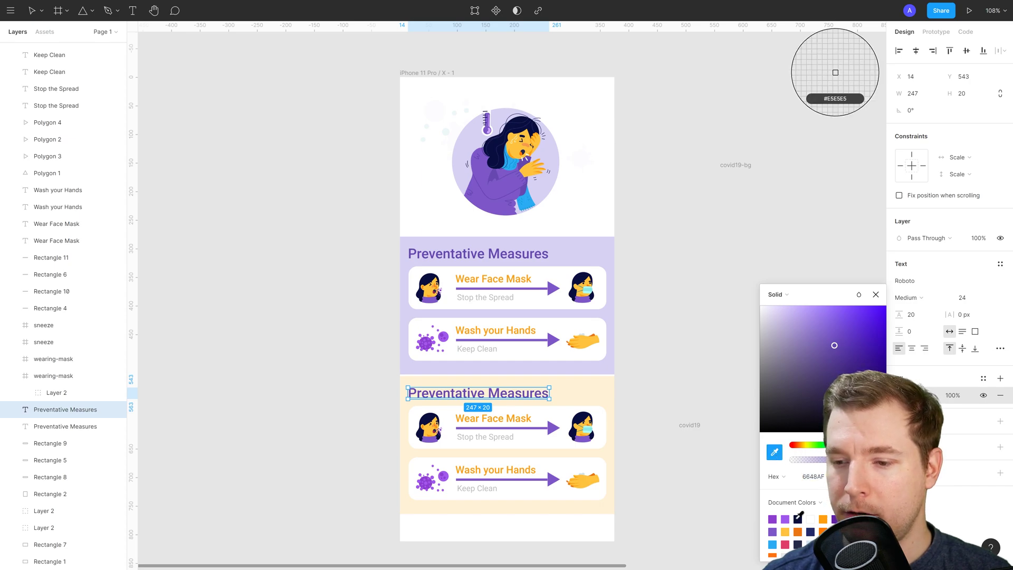
{"action": "left_click", "coordinate": [798, 529]}
{"action": "left_click", "coordinate": [750, 411]}
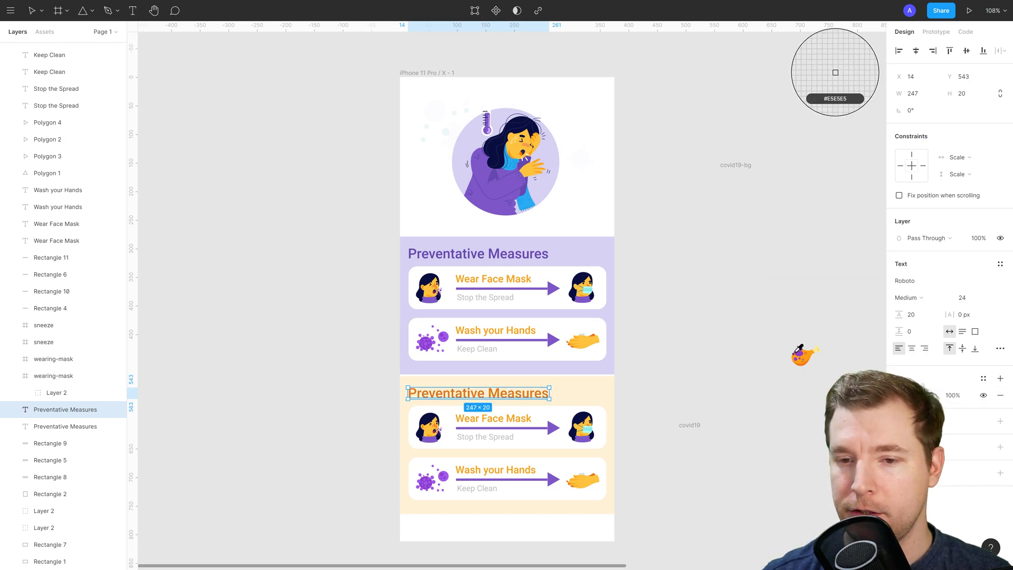
{"action": "left_click", "coordinate": [706, 316]}
Step: Change the orange heading of the cream section to "Symptops"
{"action": "left_click", "coordinate": [477, 393]}
{"action": "double_click", "coordinate": [492, 393]}
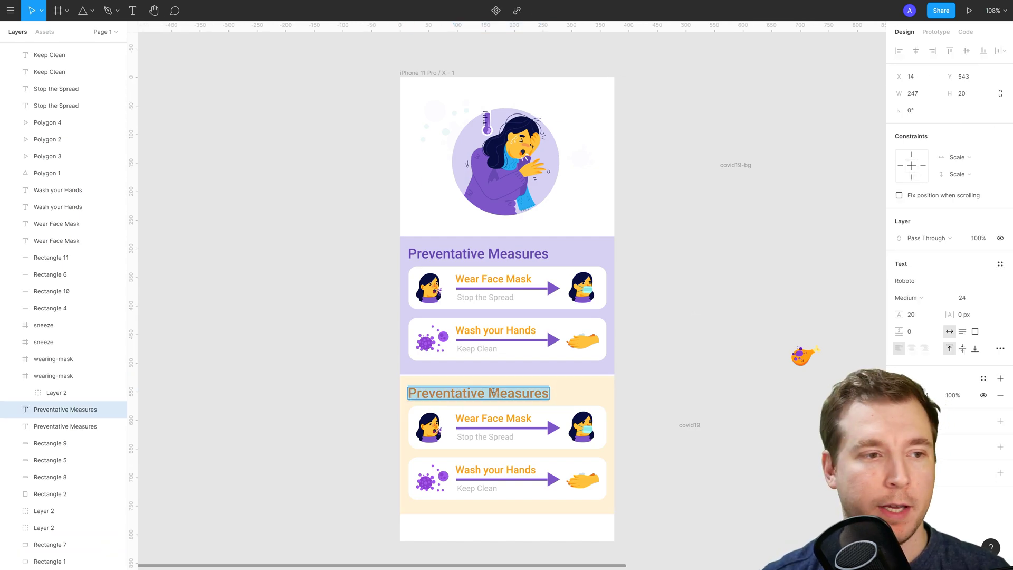
{"action": "type", "text": "Sy"}
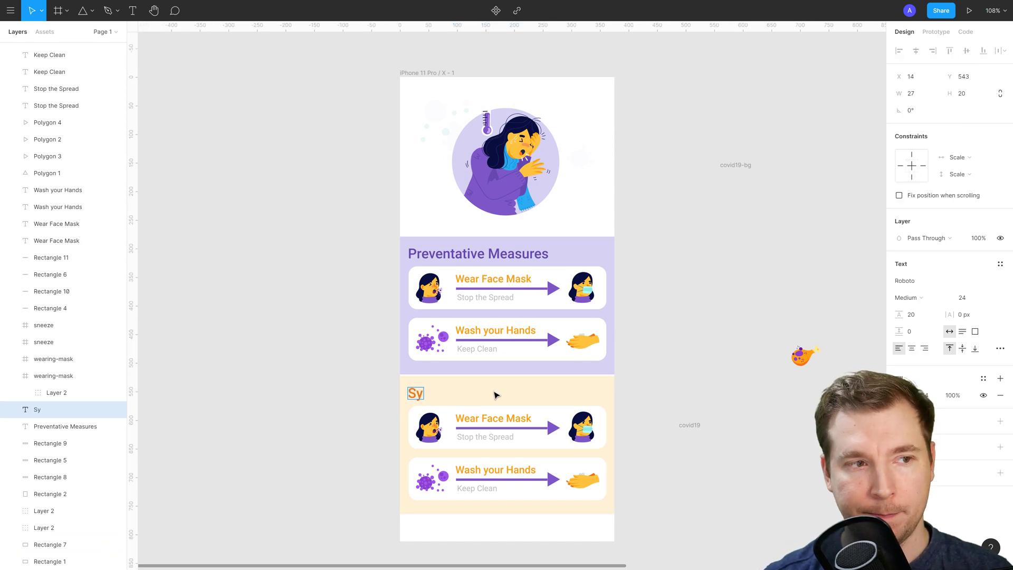
{"action": "key", "text": "ctrl+a"}
{"action": "type", "text": "Symptops"}
{"action": "left_click", "coordinate": [663, 379]}
Step: Delete the masked face, the arrow line and the arrowhead from the first card of the cream section
{"action": "scroll", "coordinate": [661, 375], "scroll_direction": "down", "scroll_amount": 3}
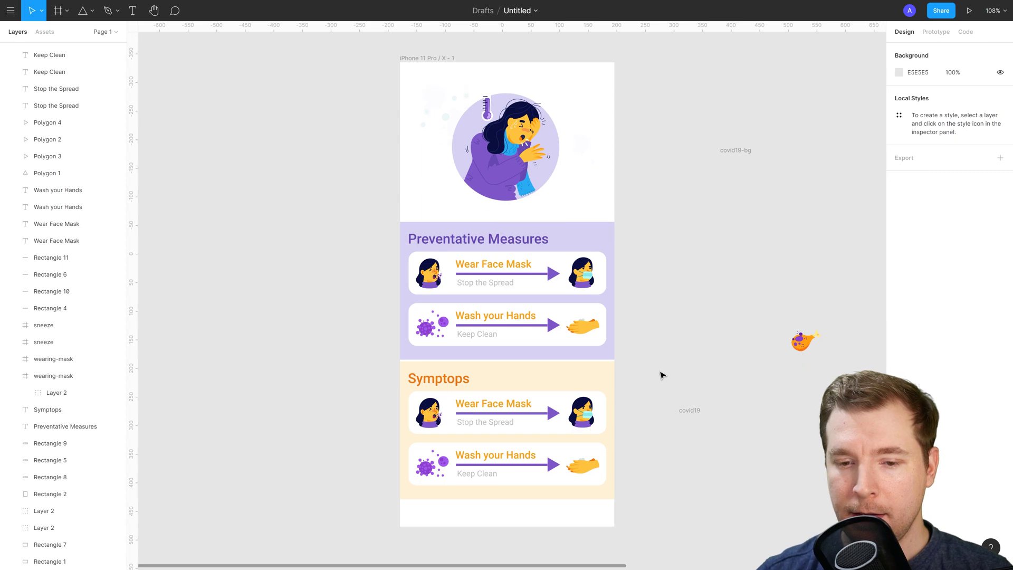
{"action": "left_click", "coordinate": [483, 362]}
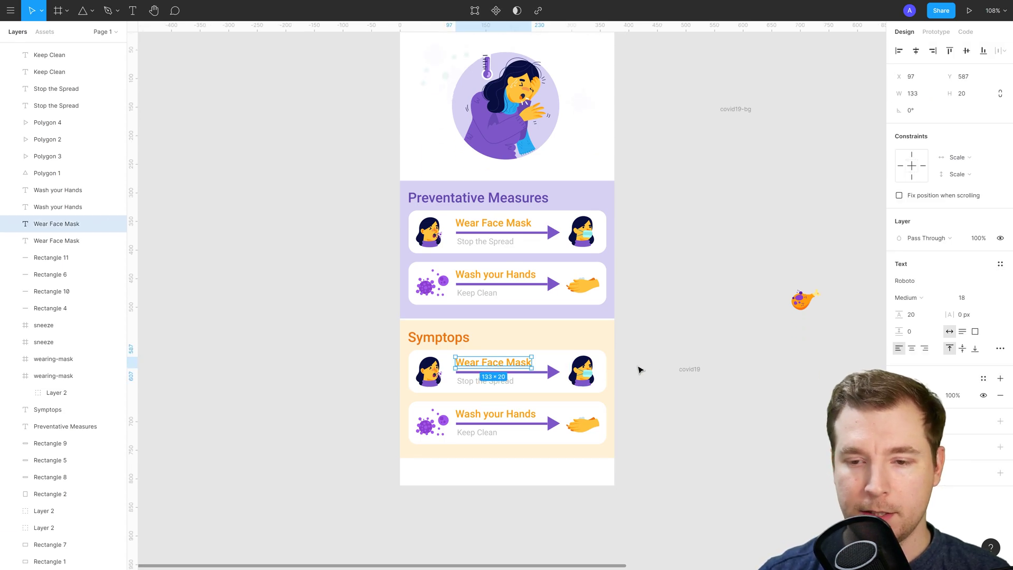
{"action": "left_click", "coordinate": [619, 377]}
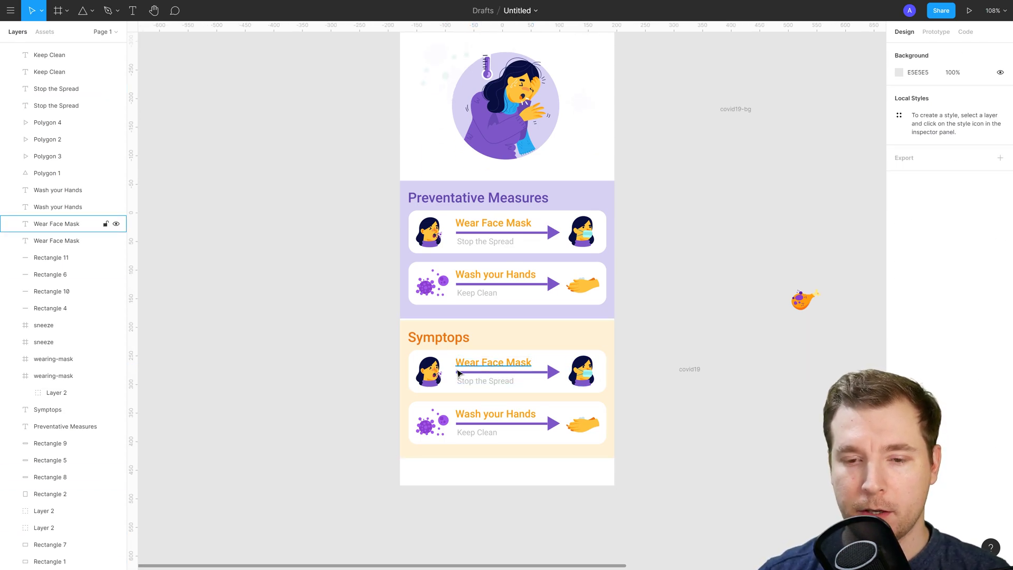
{"action": "left_click", "coordinate": [499, 363]}
{"action": "left_click", "coordinate": [582, 372]}
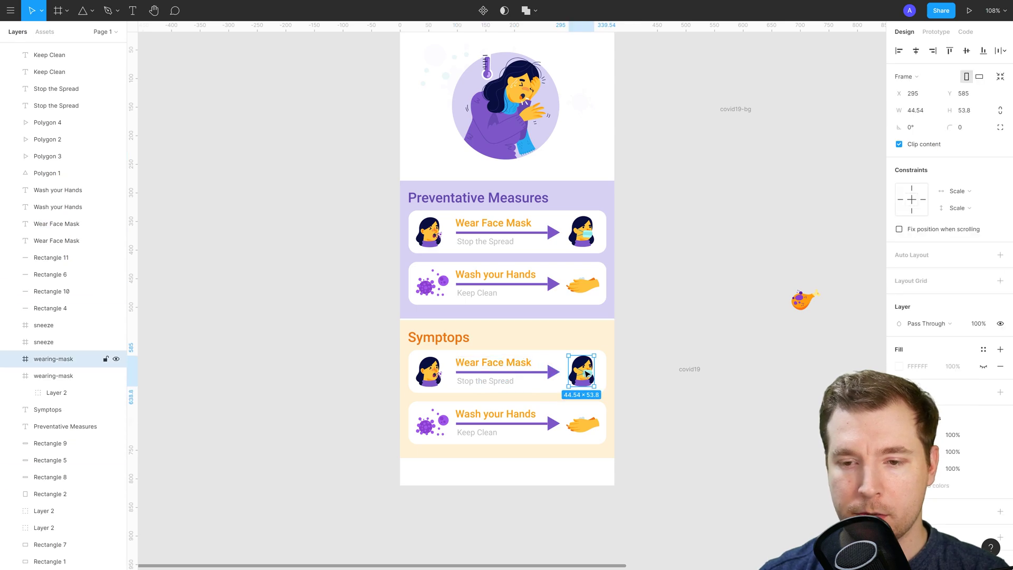
{"action": "key", "text": "Delete"}
{"action": "left_click", "coordinate": [485, 373]}
{"action": "key", "text": "Delete"}
{"action": "left_click", "coordinate": [553, 372]}
{"action": "key", "text": "Delete"}
Step: Delete the washing hands artwork, "Wash your Hands" title, arrow line and "Keep Clean" caption from the second card of the cream section
{"action": "left_click", "coordinate": [477, 364]}
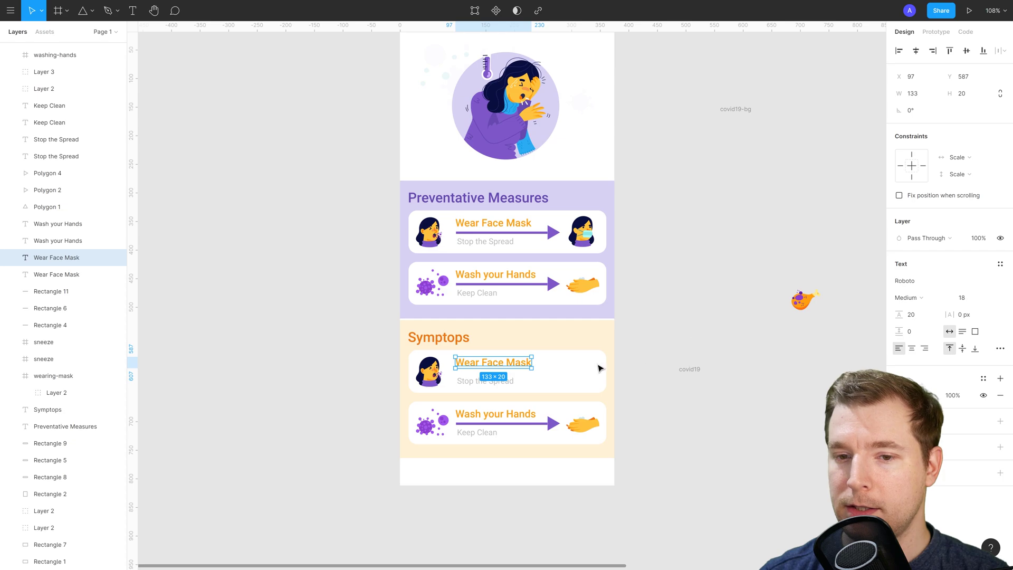
{"action": "left_click", "coordinate": [486, 381]}
{"action": "left_click", "coordinate": [587, 369]}
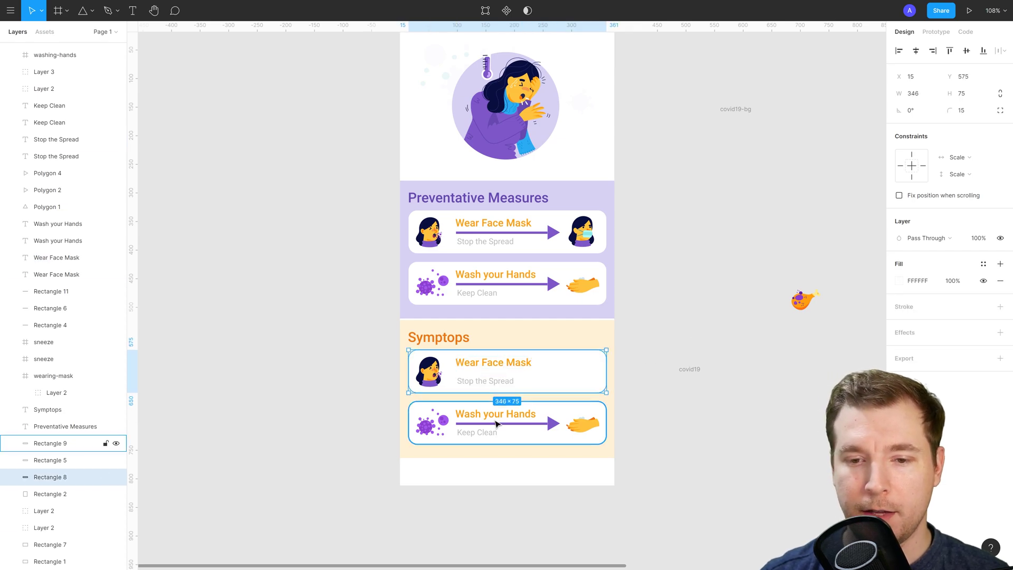
{"action": "left_click", "coordinate": [681, 427]}
{"action": "left_click", "coordinate": [583, 422]}
{"action": "key", "text": "Delete"}
{"action": "left_click", "coordinate": [530, 414]}
{"action": "key", "text": "Delete"}
{"action": "left_click", "coordinate": [499, 423]}
{"action": "left_click", "coordinate": [479, 432], "text": "shift"}
{"action": "key", "text": "Delete"}
Step: Delete the virus artwork, the arrowhead and the empty white background of the second cream-section card
{"action": "left_click", "coordinate": [479, 431]}
{"action": "left_click", "coordinate": [433, 422]}
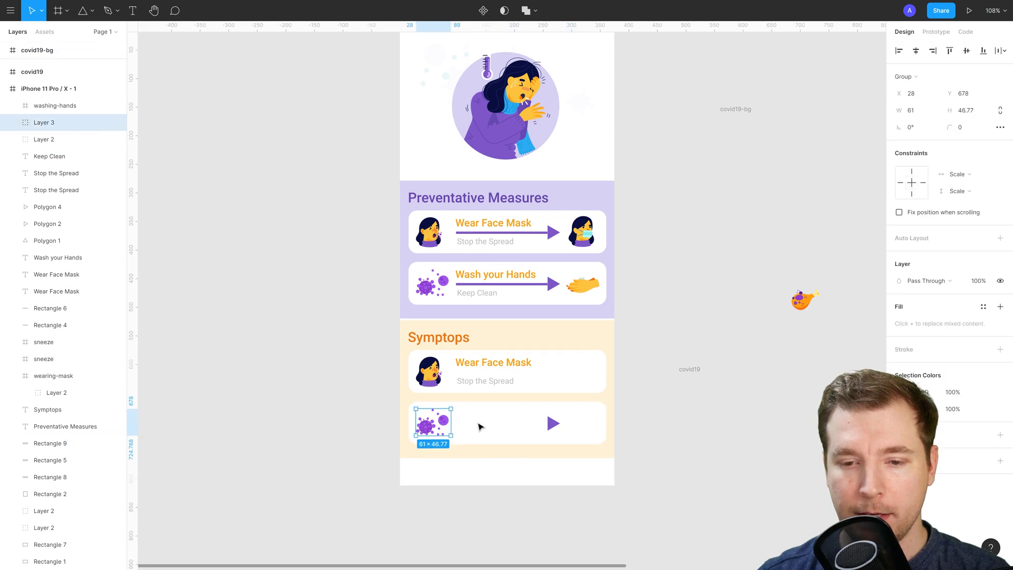
{"action": "key", "text": "Delete"}
{"action": "left_click", "coordinate": [553, 423]}
{"action": "key", "text": "Delete"}
{"action": "left_click", "coordinate": [578, 423]}
{"action": "key", "text": "Delete"}
Step: Stretch the remaining Symptops card down over the freed space and enlarge its coughing face to about 119 × 137
{"action": "left_click", "coordinate": [535, 392]}
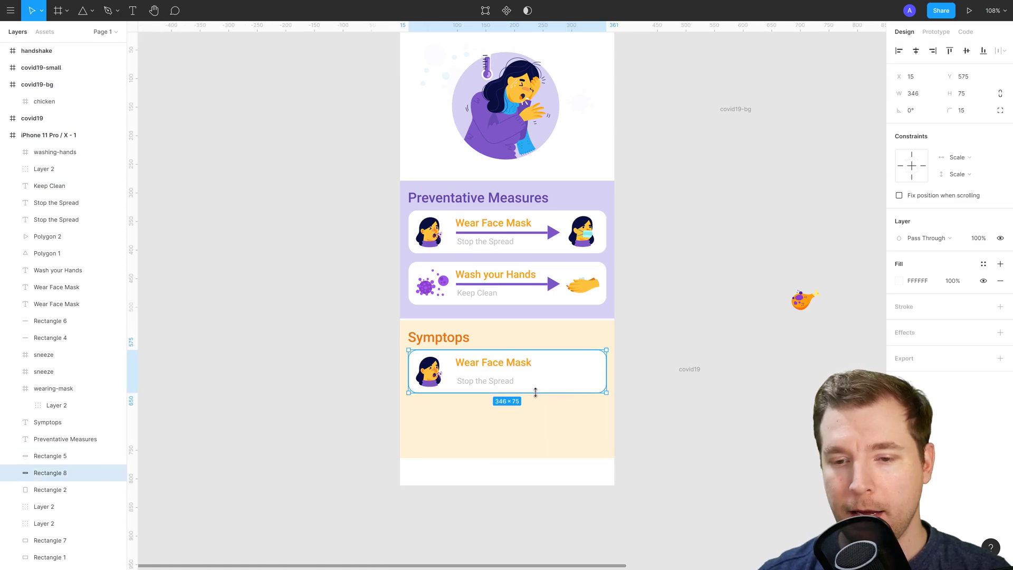
{"action": "left_click_drag", "start_coordinate": [529, 394], "coordinate": [534, 448]}
{"action": "left_click", "coordinate": [428, 371]}
{"action": "left_click_drag", "start_coordinate": [443, 387], "coordinate": [480, 436]}
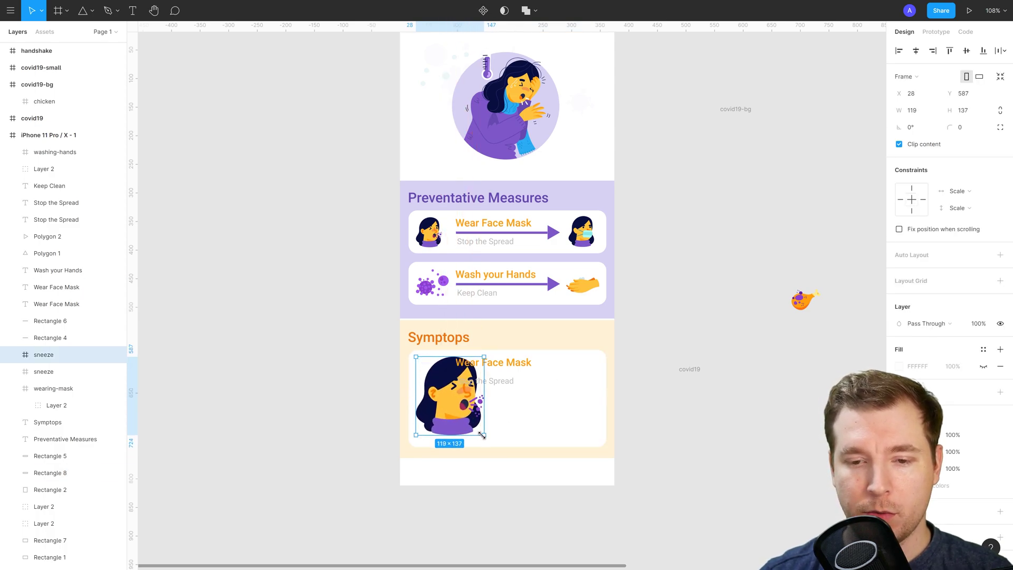
Step: Move the "Wear Face Mask" title clear of the Symptops card's face and shrink the face to about 78 × 90
{"action": "key", "text": "Escape"}
{"action": "left_click_drag", "start_coordinate": [491, 363], "coordinate": [523, 367]}
{"action": "left_click", "coordinate": [463, 397]}
{"action": "left_click_drag", "start_coordinate": [482, 436], "coordinate": [449, 406]}
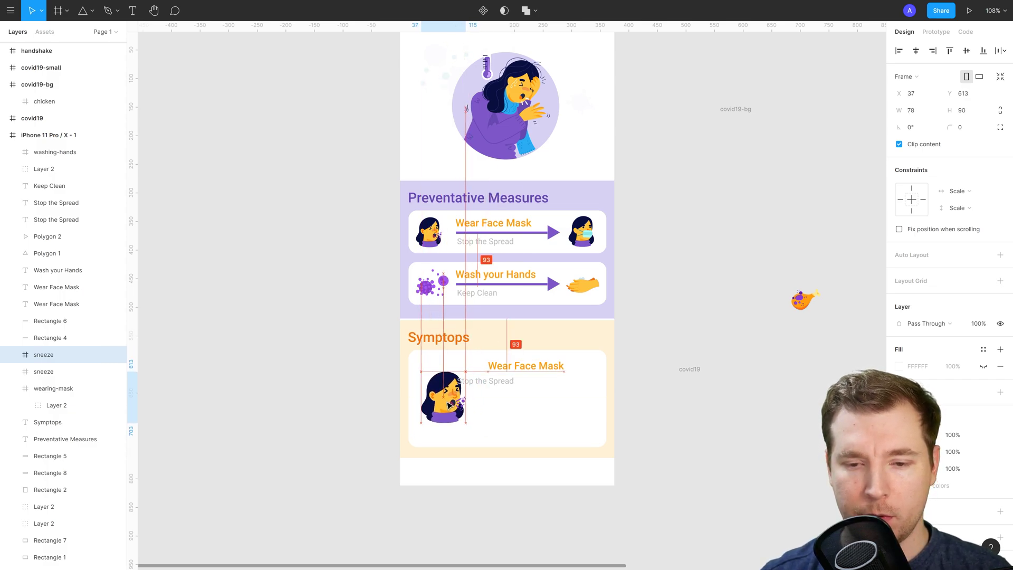
Step: Place the "Wear Face Mask" title beside the Symptops card's face and the "Stop the Spread" caption lower down, centred on each other
{"action": "left_click", "coordinate": [501, 369]}
{"action": "left_click_drag", "start_coordinate": [487, 378], "coordinate": [527, 426]}
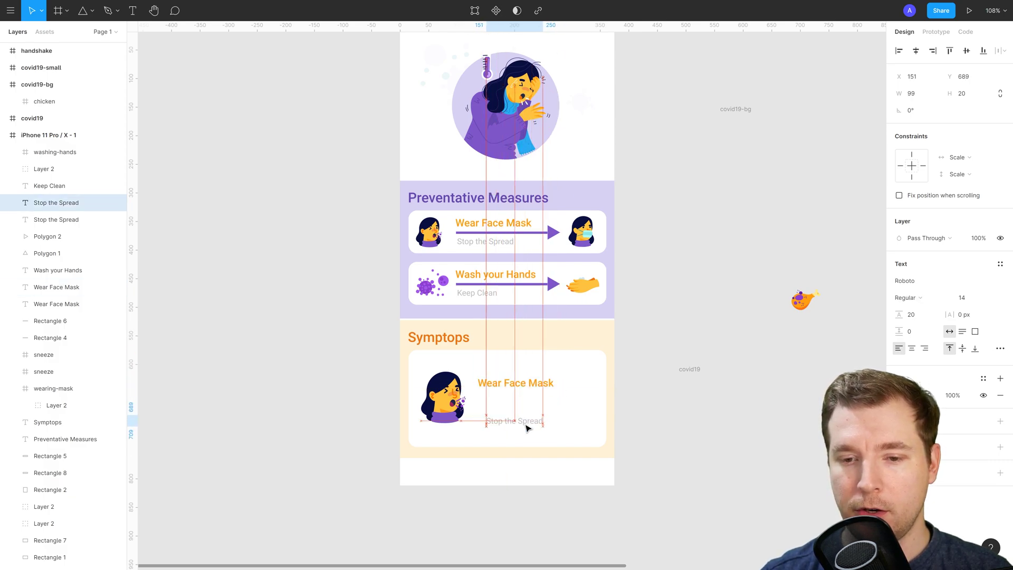
{"action": "left_click_drag", "start_coordinate": [509, 385], "coordinate": [507, 384]}
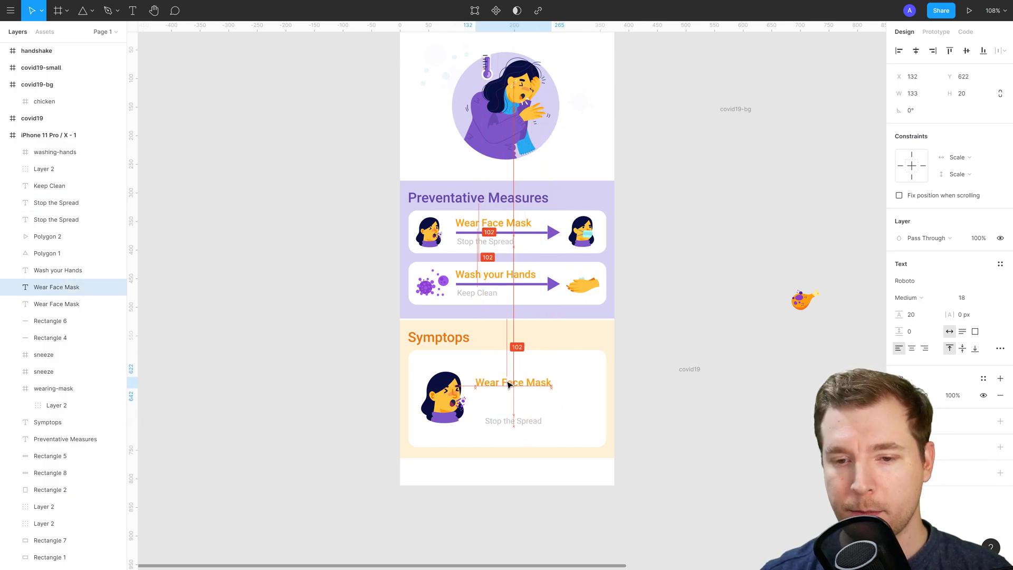
Step: Change the title of the Symptops card to "Coathing"
{"action": "double_click", "coordinate": [505, 382]}
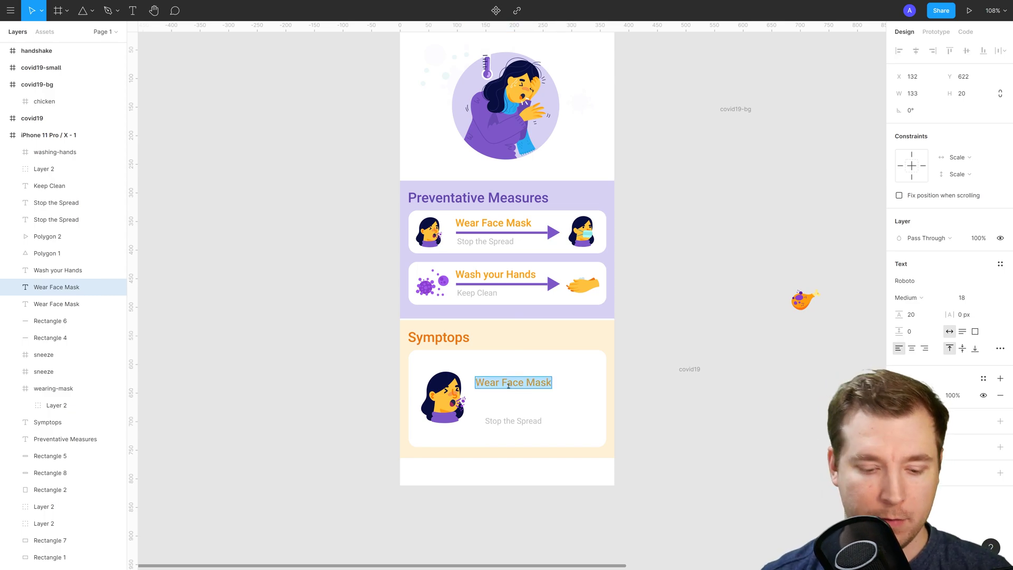
{"action": "type", "text": "Coathing"}
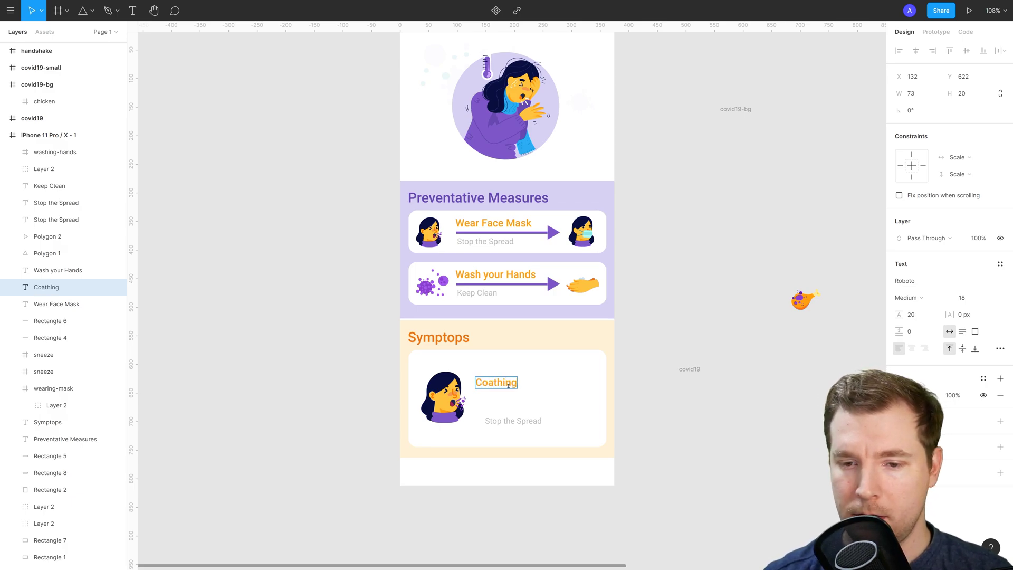
{"action": "key", "text": "Escape"}
Step: Set the "Coathing" title's font size to 36 and adjust its position beside the face
{"action": "left_click", "coordinate": [990, 299]}
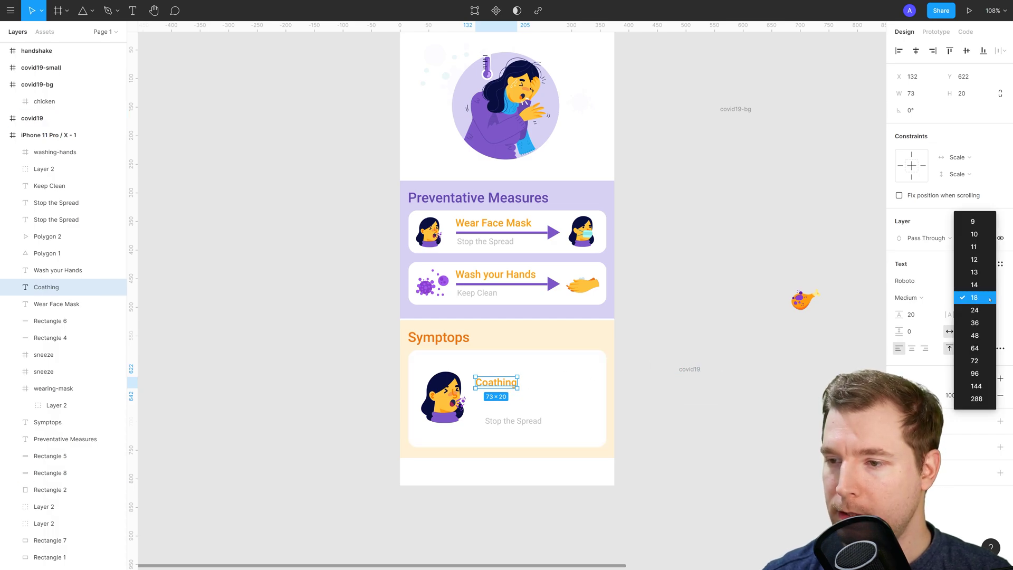
{"action": "left_click", "coordinate": [975, 310]}
{"action": "left_click", "coordinate": [674, 380]}
{"action": "left_click", "coordinate": [525, 385]}
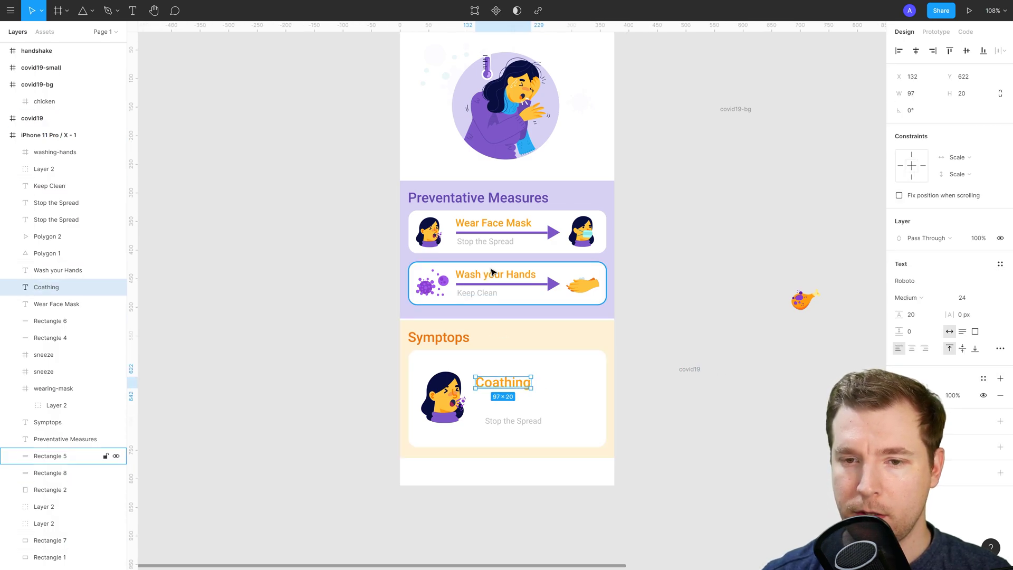
{"action": "left_click", "coordinate": [490, 272]}
{"action": "left_click", "coordinate": [504, 382]}
{"action": "left_click", "coordinate": [990, 298]}
{"action": "left_click", "coordinate": [971, 332]}
{"action": "left_click_drag", "start_coordinate": [515, 385], "coordinate": [521, 383]}
{"action": "left_click", "coordinate": [735, 391]}
Step: Move the "Stop the Spread" caption directly beneath the "Coathing" title and change its text to "Dry coagh"
{"action": "left_click", "coordinate": [532, 420]}
{"action": "left_click_drag", "start_coordinate": [532, 420], "coordinate": [497, 383]}
{"action": "double_click", "coordinate": [500, 400]}
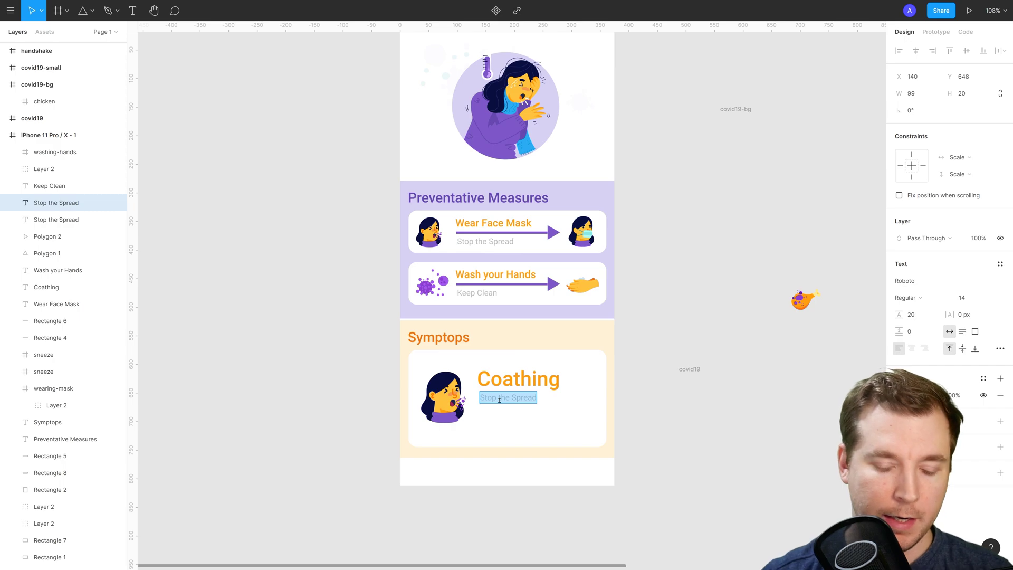
{"action": "type", "text": "Dry coua"}
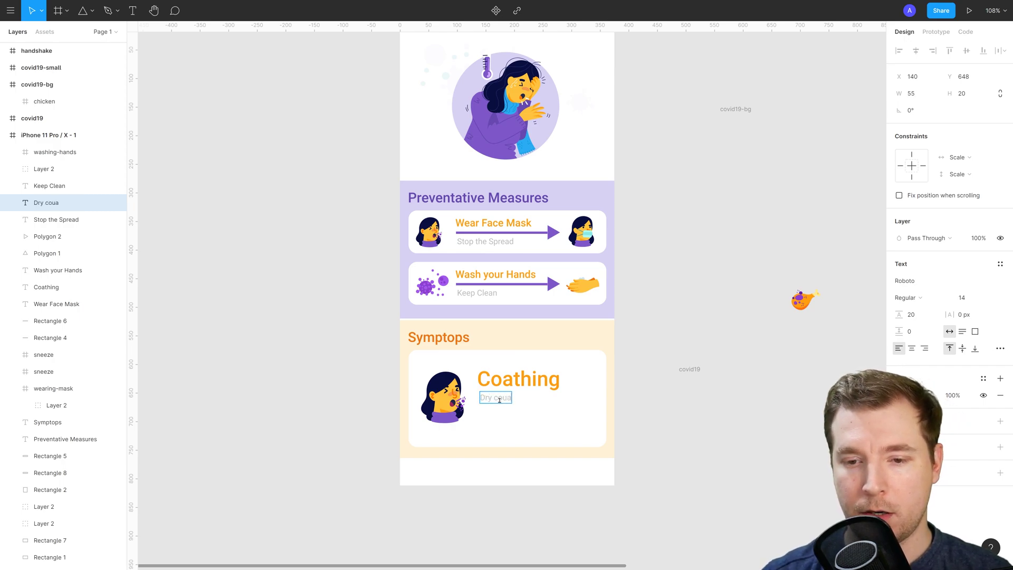
{"action": "key", "text": "BackSpace"}
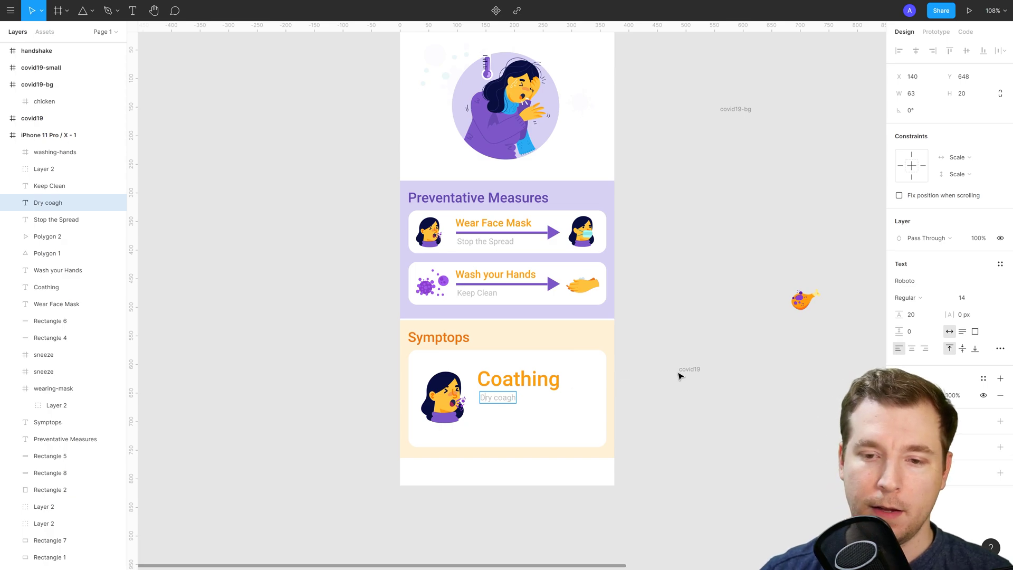
Step: Recolor the "Dry coagh" caption with purple A15BED sampled from the virus artwork
{"action": "key", "text": "ctrl+a"}
{"action": "left_click", "coordinate": [900, 395]}
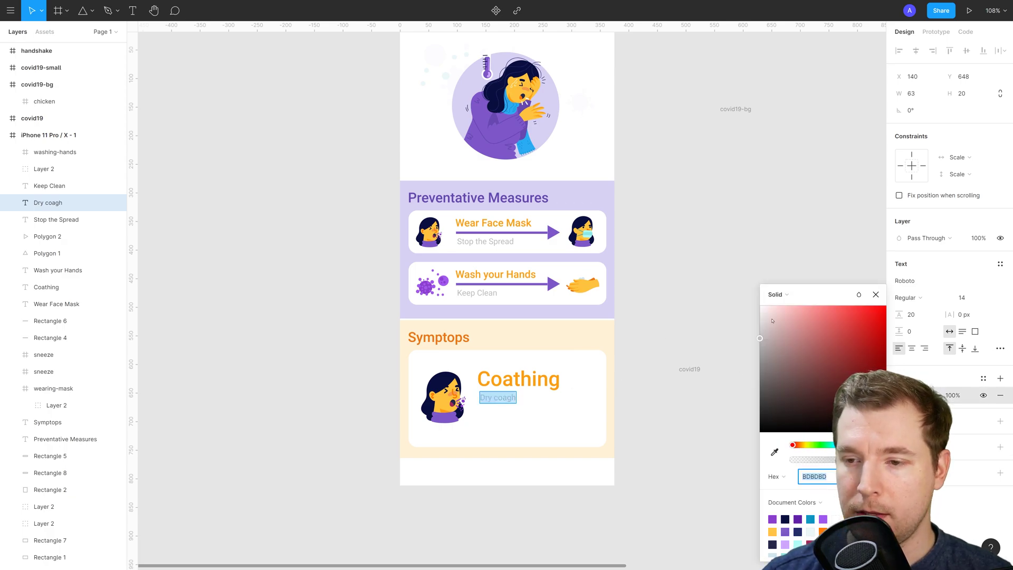
{"action": "left_click", "coordinate": [775, 453]}
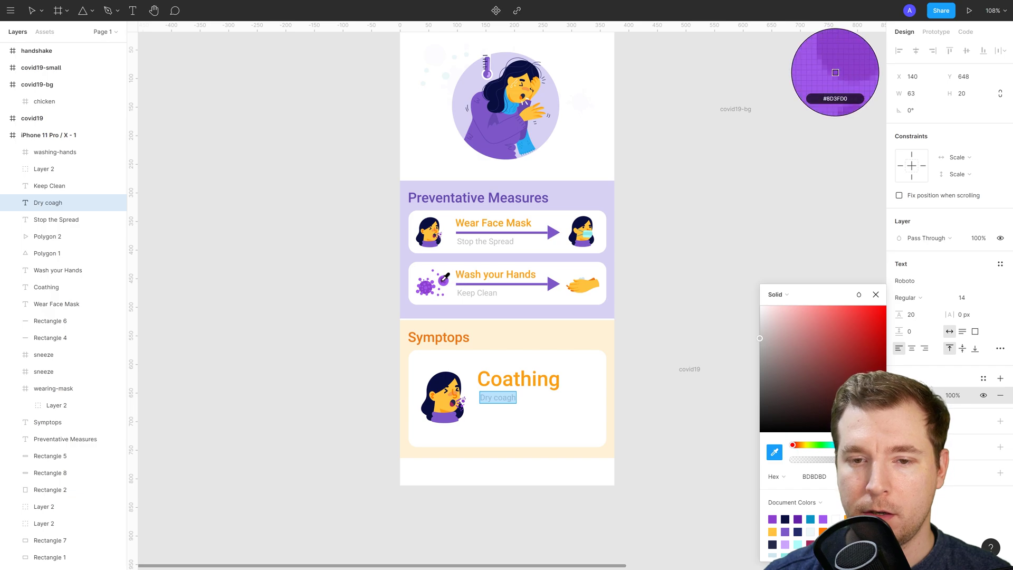
{"action": "left_click", "coordinate": [446, 281]}
{"action": "left_click", "coordinate": [780, 458]}
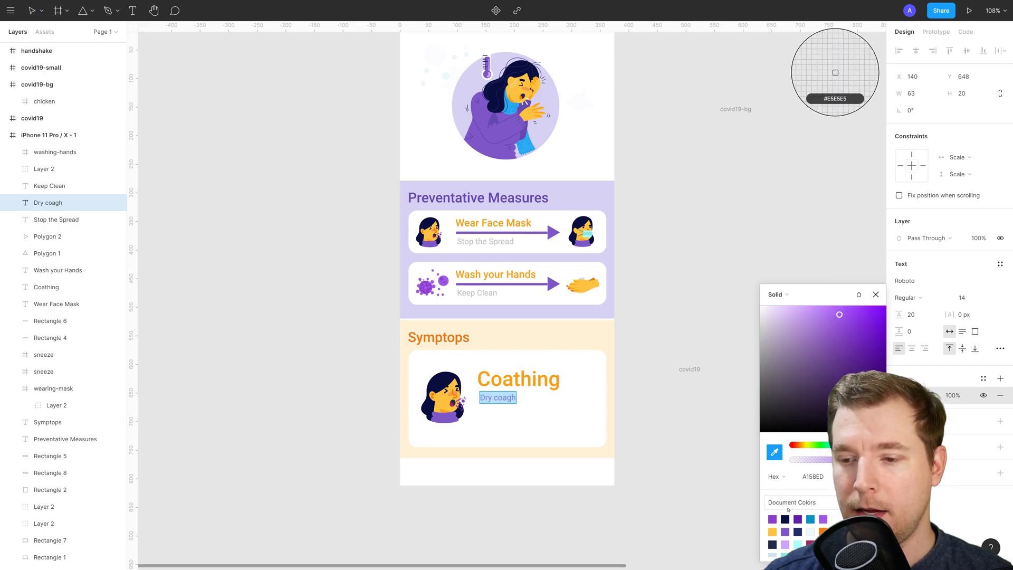